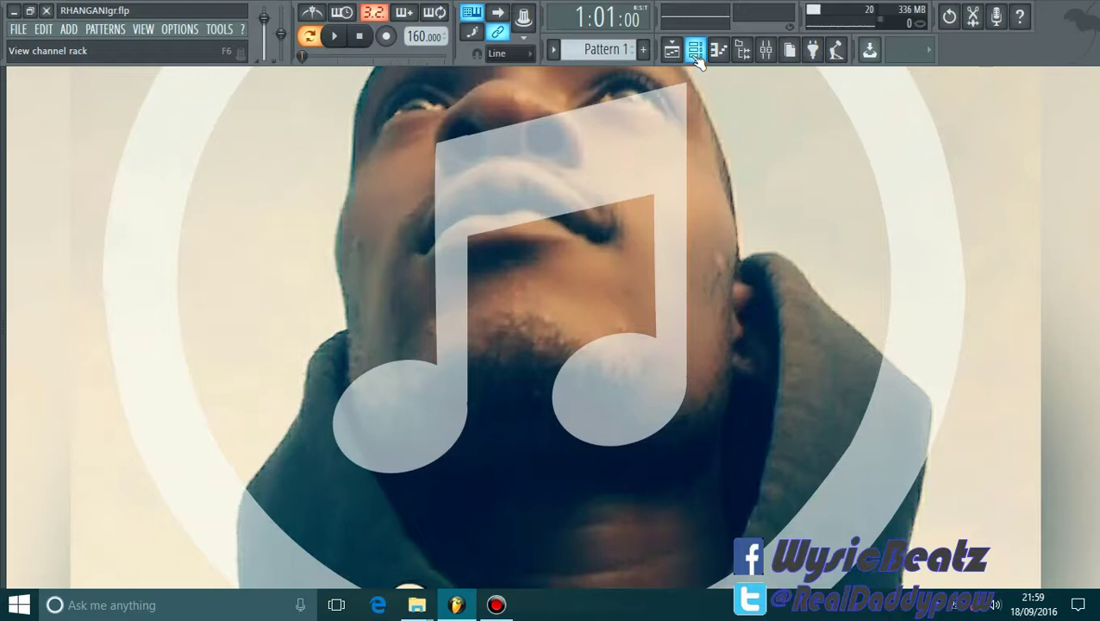
Step: Show the channel rack and audition its channels one after another, from MIDI Out down to Unison Bass
left_click(695, 53)
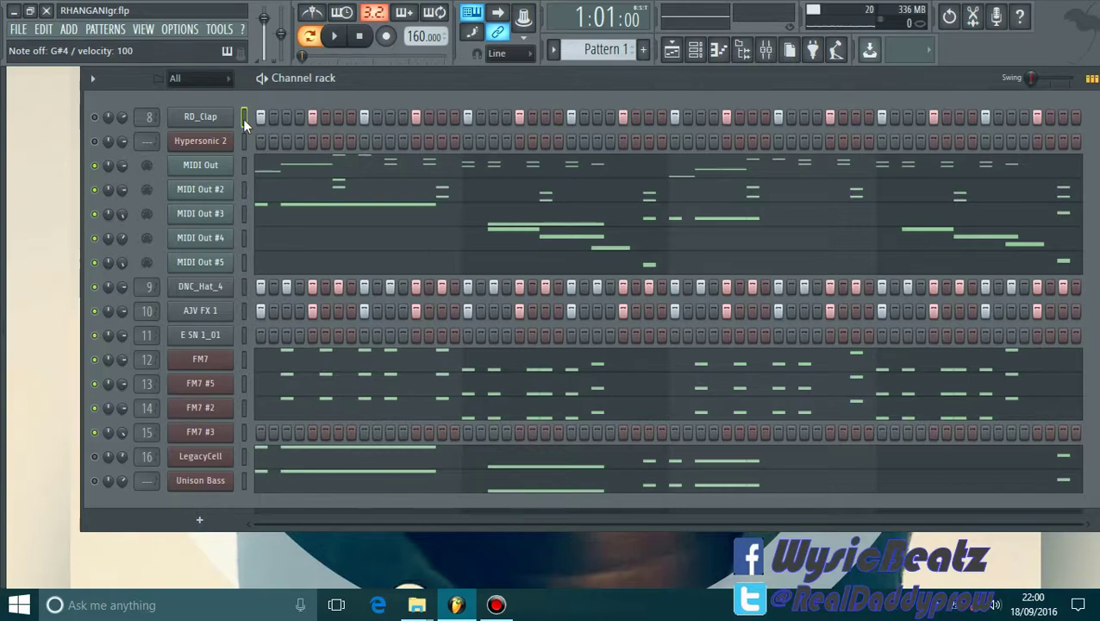
left_click(244, 166)
left_click(243, 188)
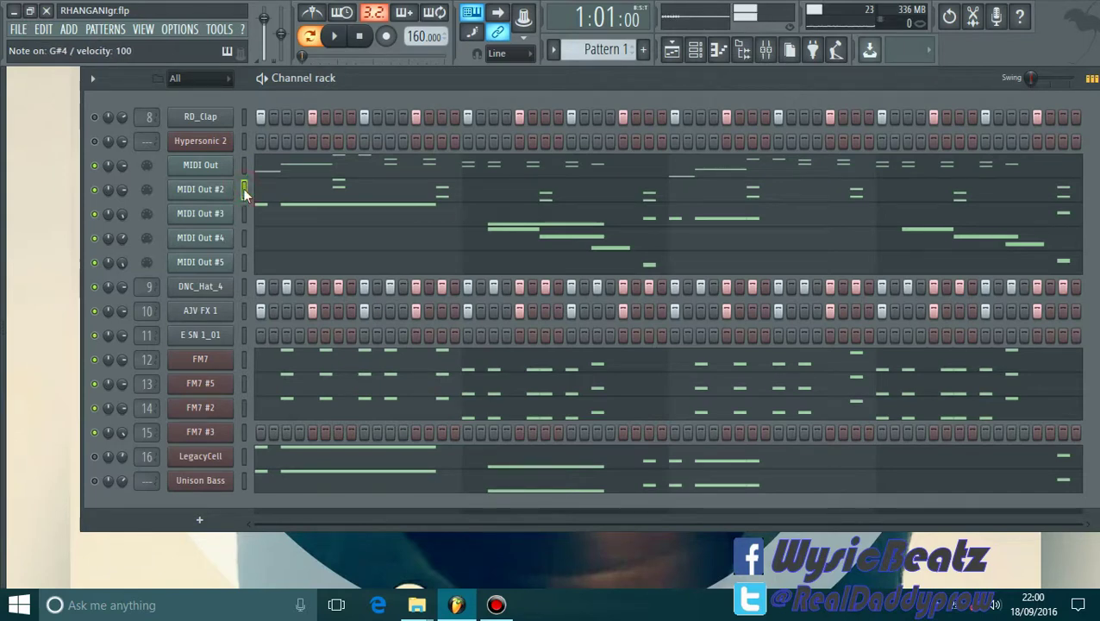
left_click(243, 214)
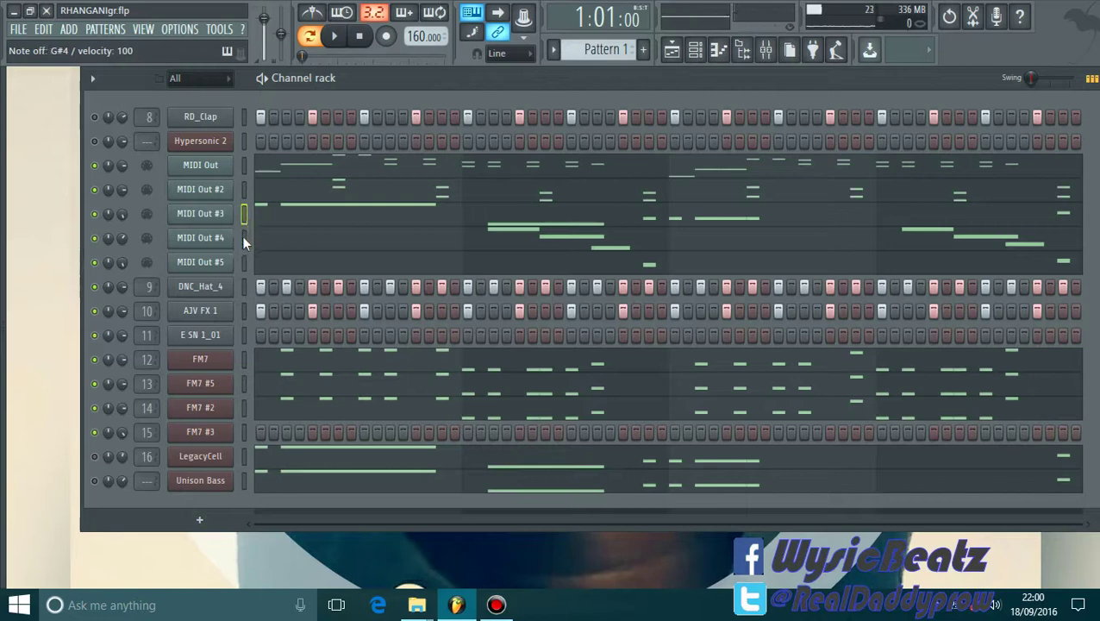
left_click(244, 238)
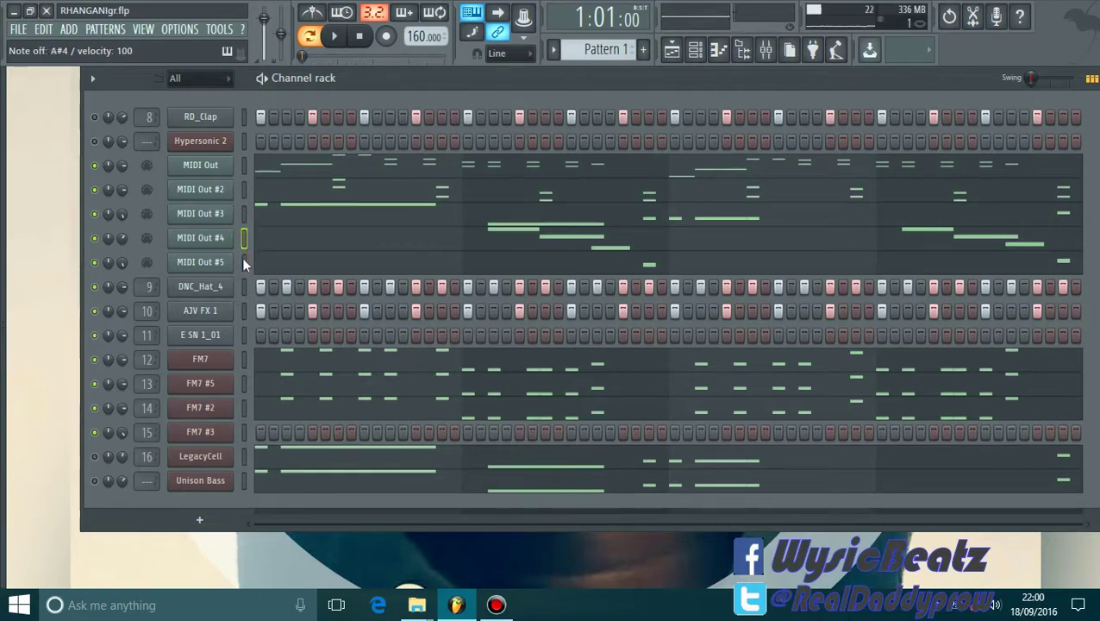
left_click(244, 262)
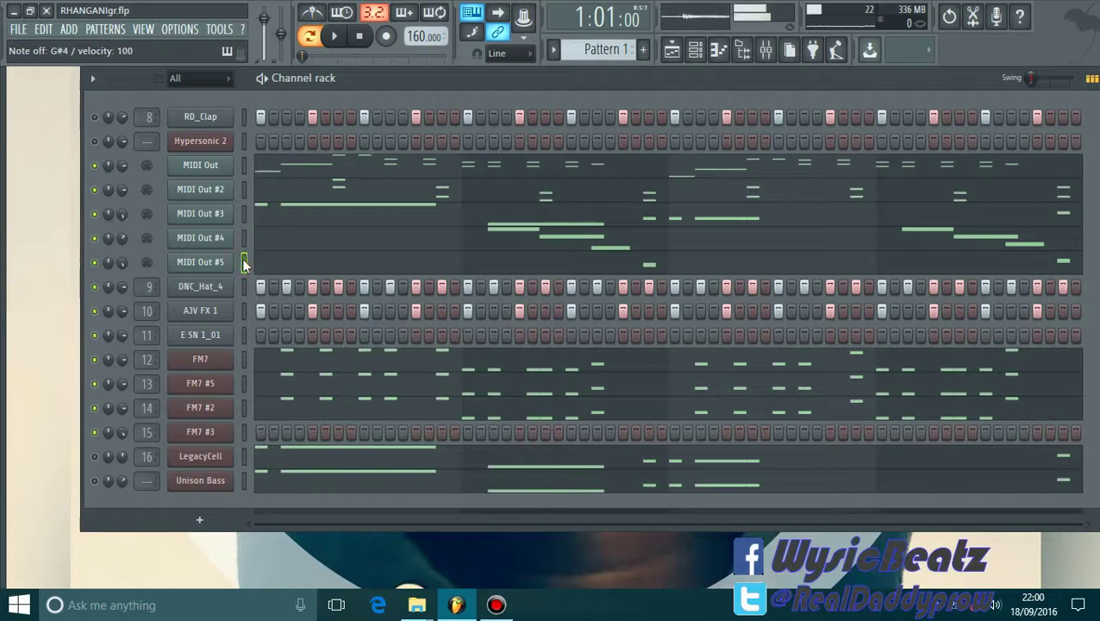
left_click(244, 287)
left_click(244, 310)
left_click(244, 335)
left_click(244, 359)
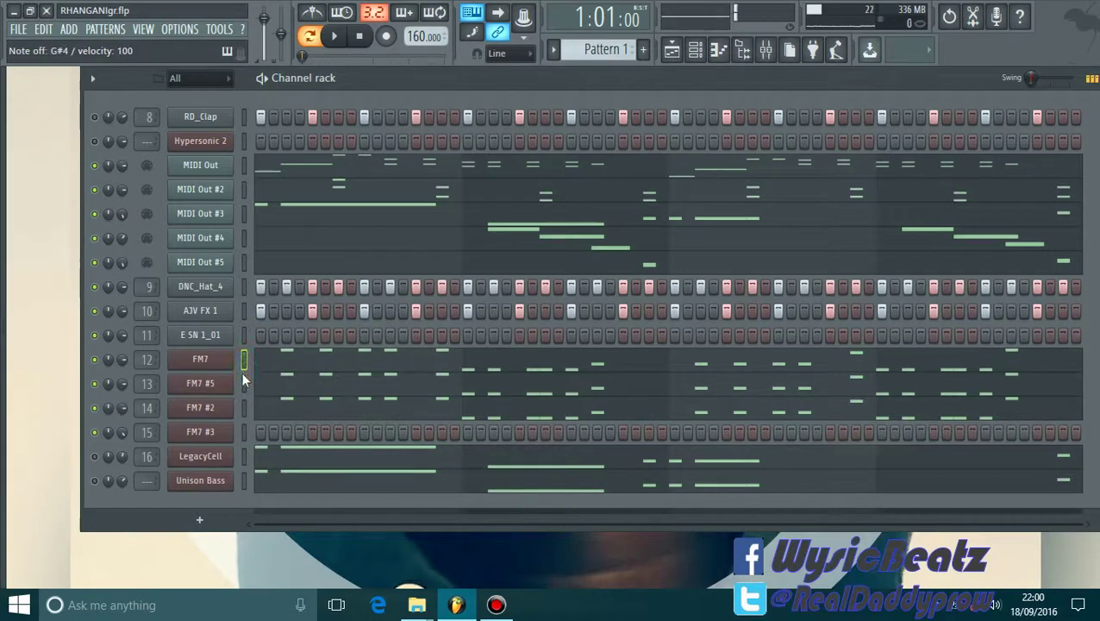
left_click(244, 456)
left_click(243, 480)
Step: Delete the LegacyCell and Unison Bass channels from the channel rack
right_click(215, 456)
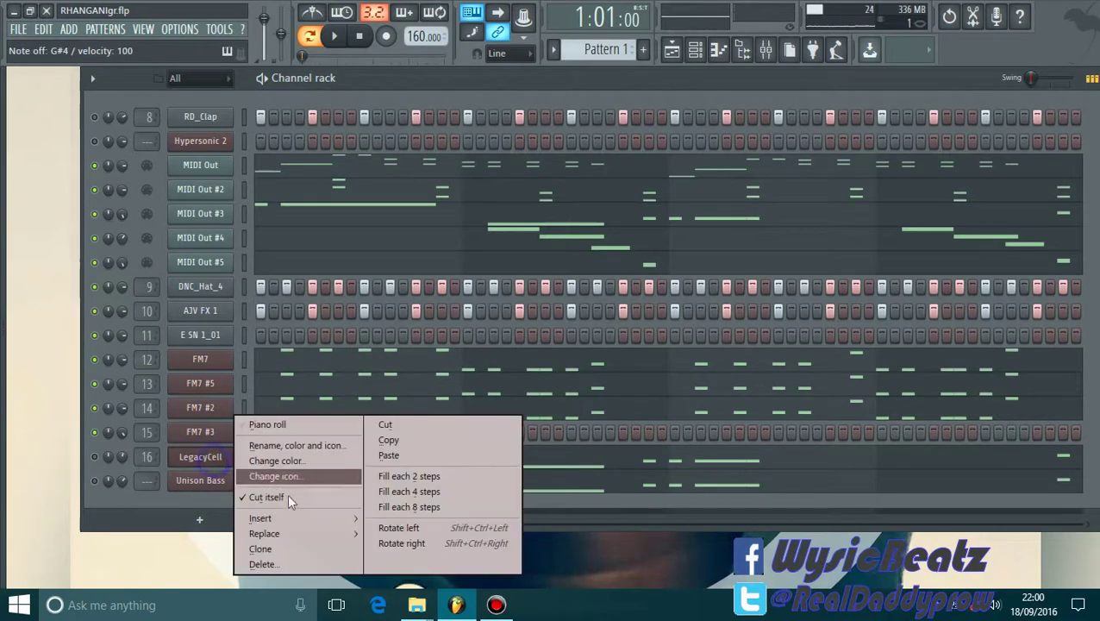
left_click(276, 561)
left_click(632, 345)
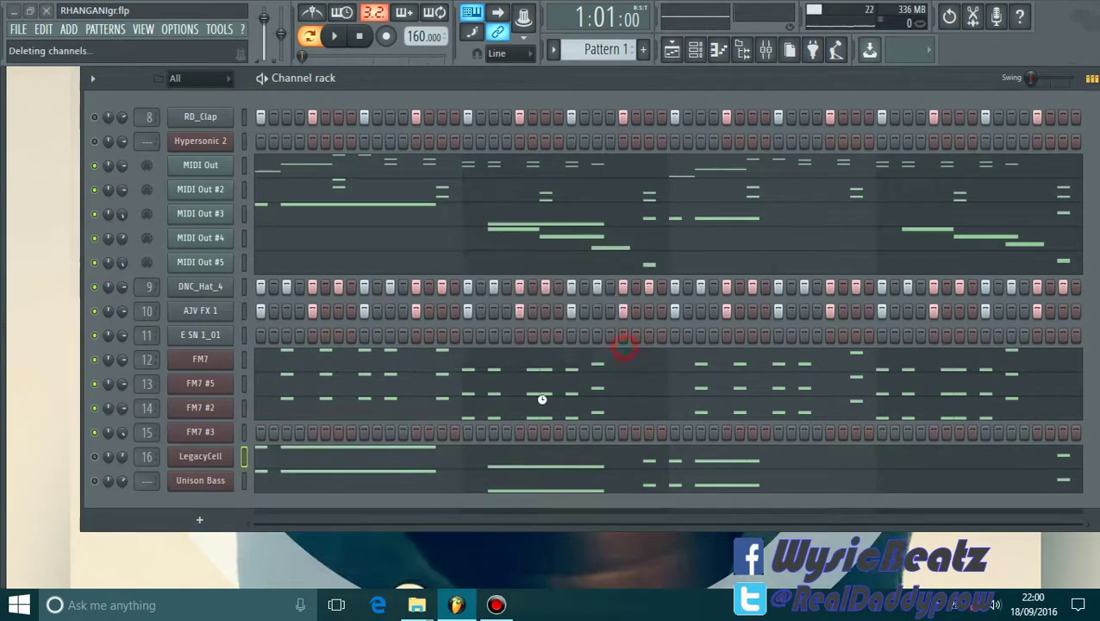
right_click(211, 457)
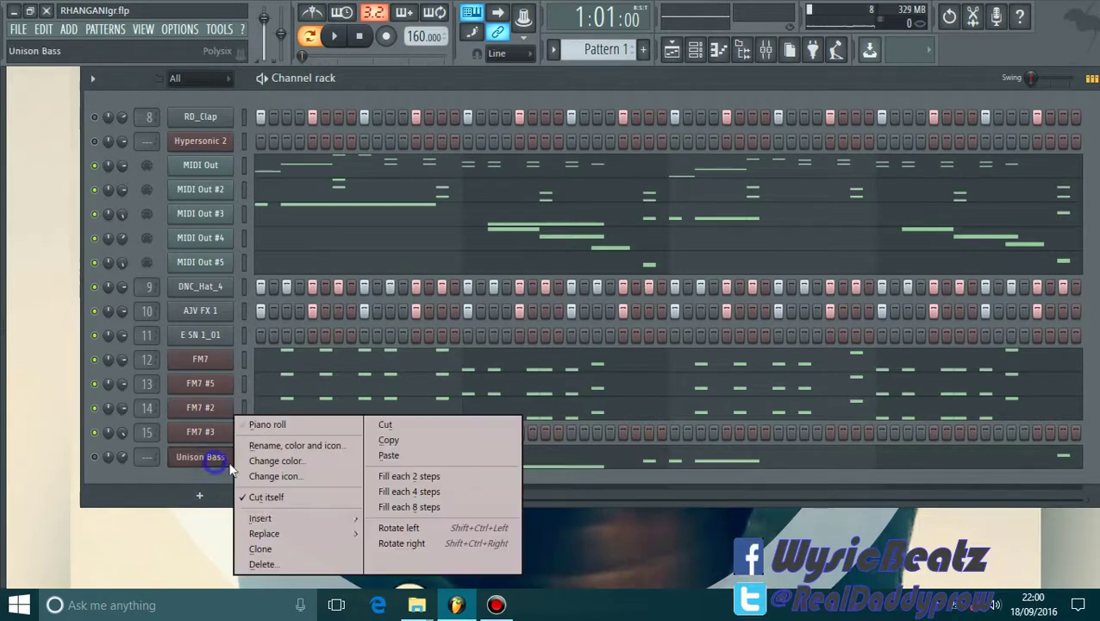
left_click(302, 564)
left_click(632, 345)
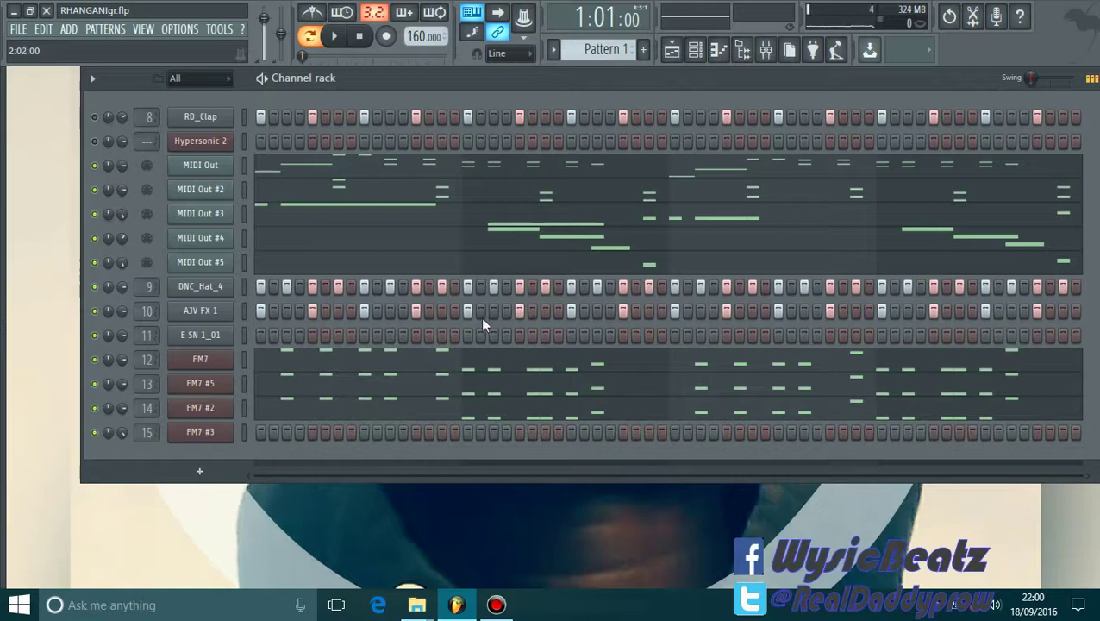
Step: Inspect the patches loaded in the Hypersonic 2 plugin and close its window
left_click(209, 143)
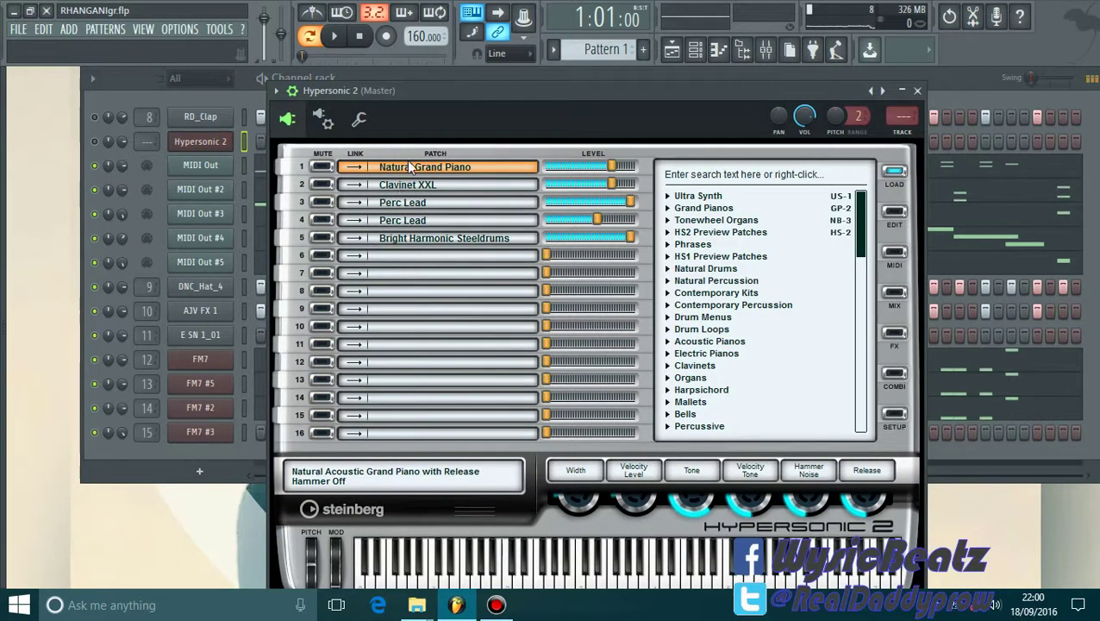
left_click(502, 83)
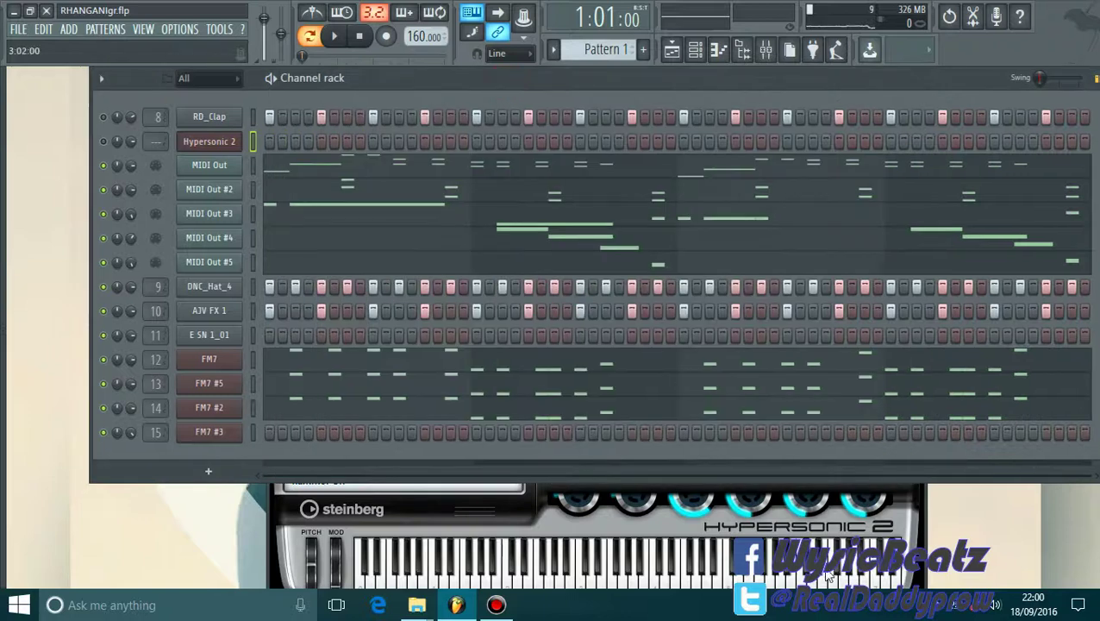
left_click(212, 143)
left_click(211, 145)
left_click_drag(500, 100, 609, 98)
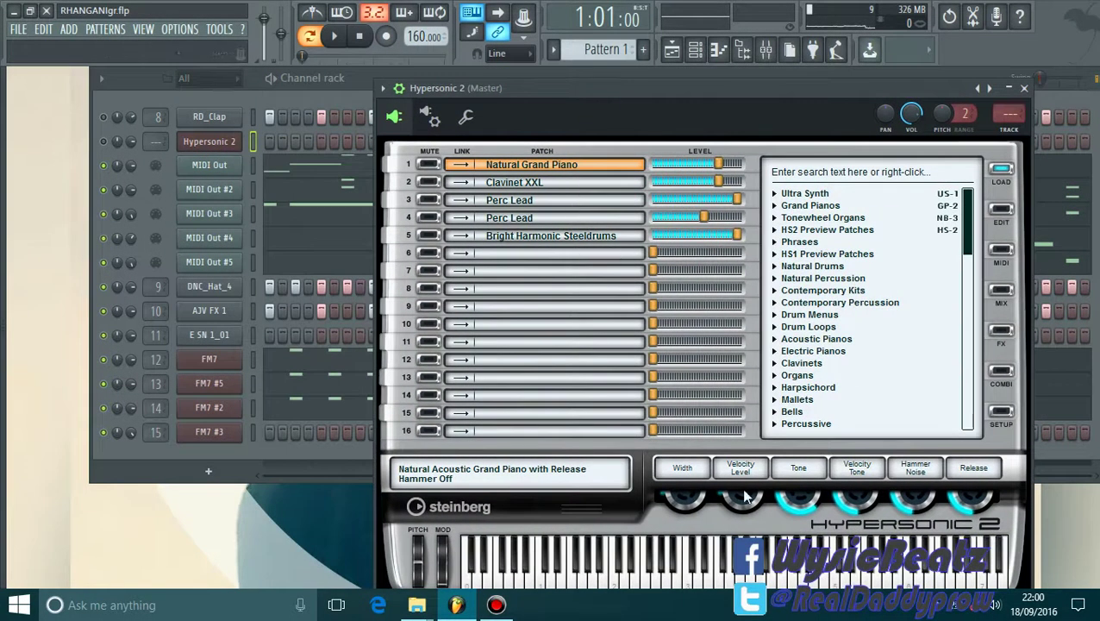
left_click(1023, 89)
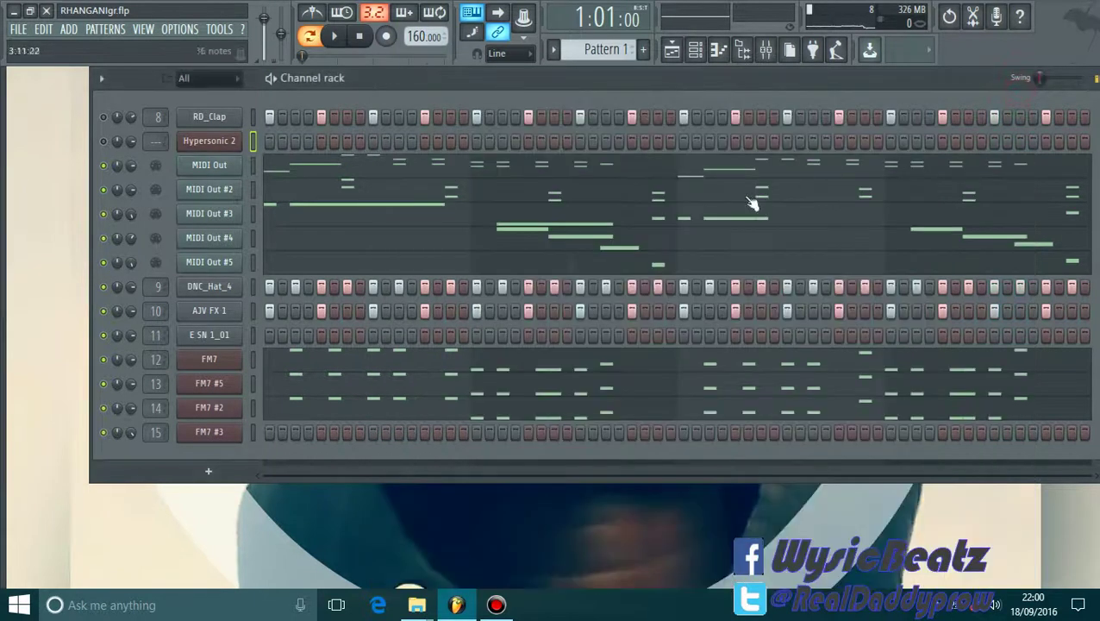
Step: Examine the Easy Edit settings of the FM7 channel's MARIMBA preset and close the plugin
left_click(222, 361)
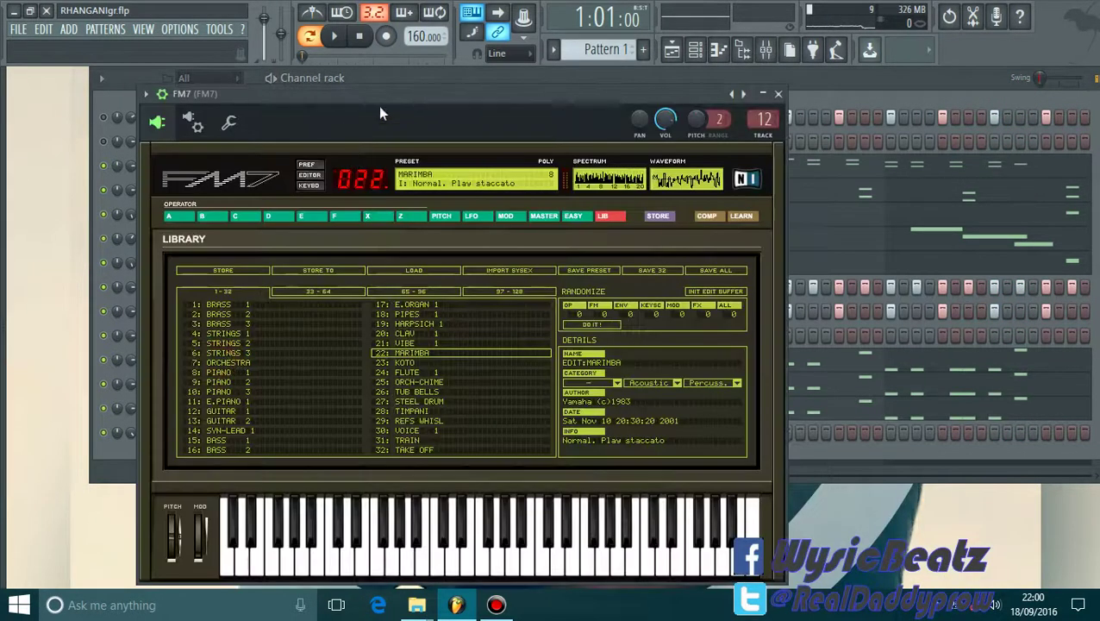
left_click(575, 217)
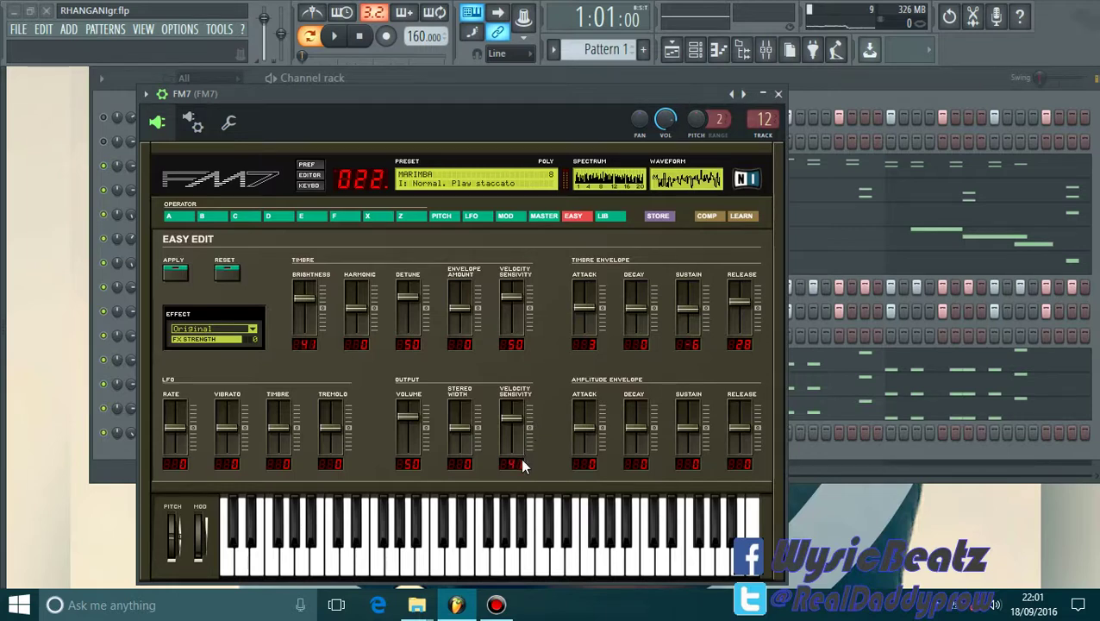
left_click(778, 95)
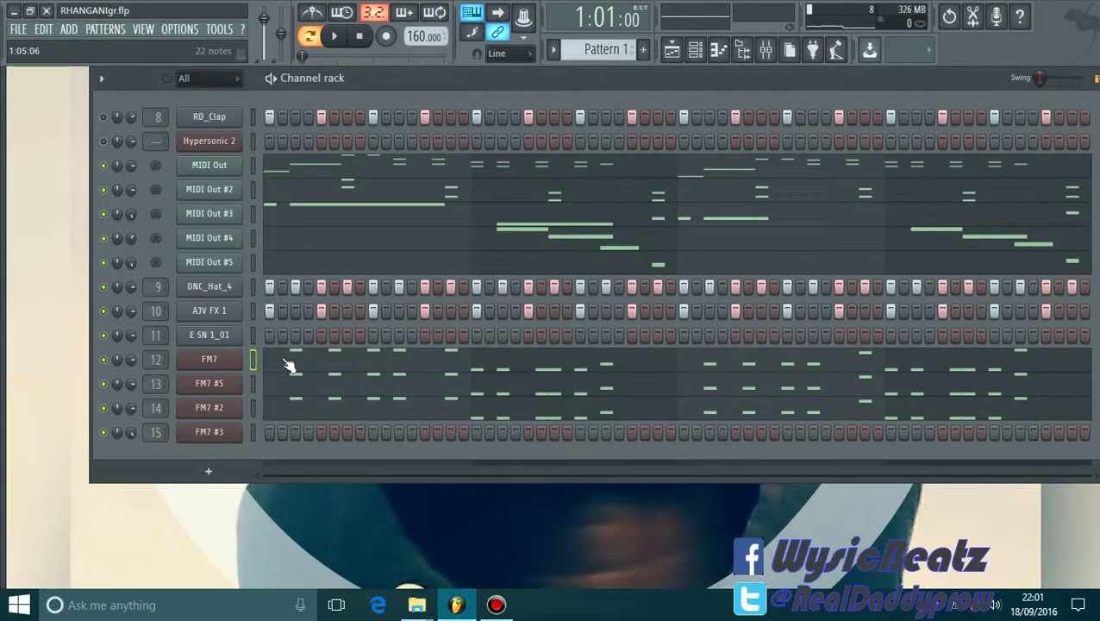
Step: Solo the MIDI Out channel and play Pattern 1 while viewing all its notes in the piano roll
left_click(104, 166)
left_click(374, 162)
left_click_drag(269, 91, 669, 95)
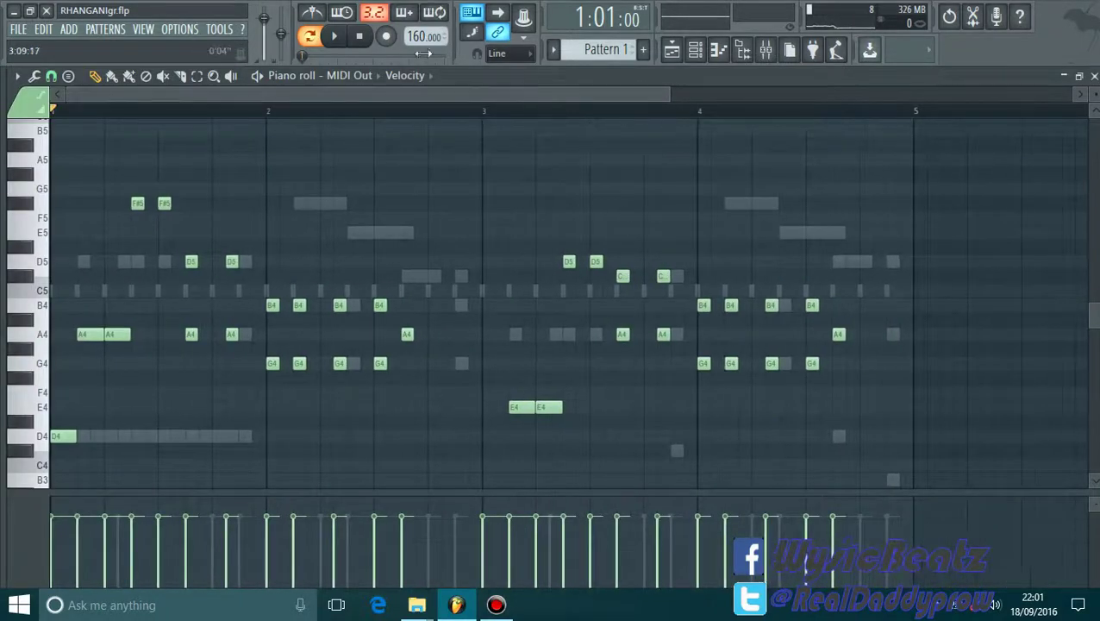
left_click(334, 36)
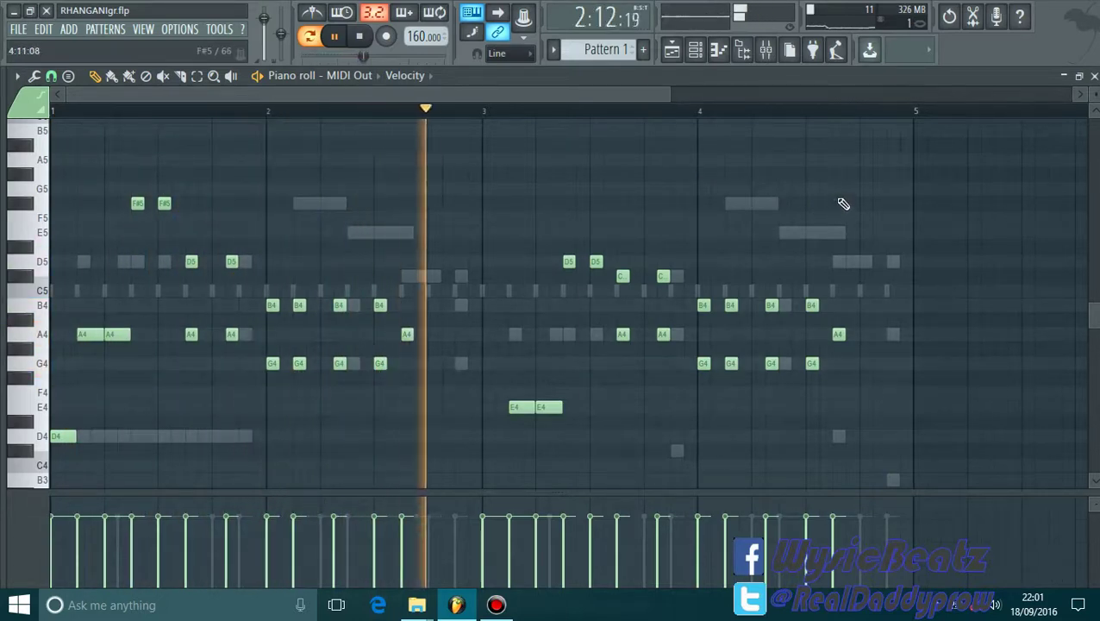
key("F7")
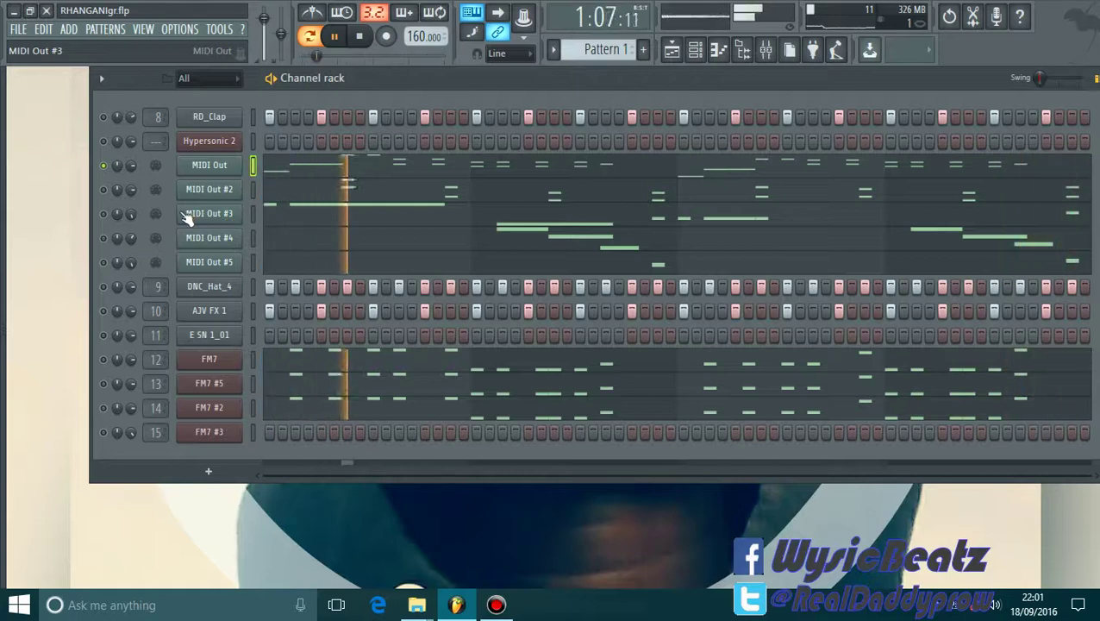
Step: Unmute MIDI Out #2 and review its full note pattern in the piano roll
left_click(104, 189)
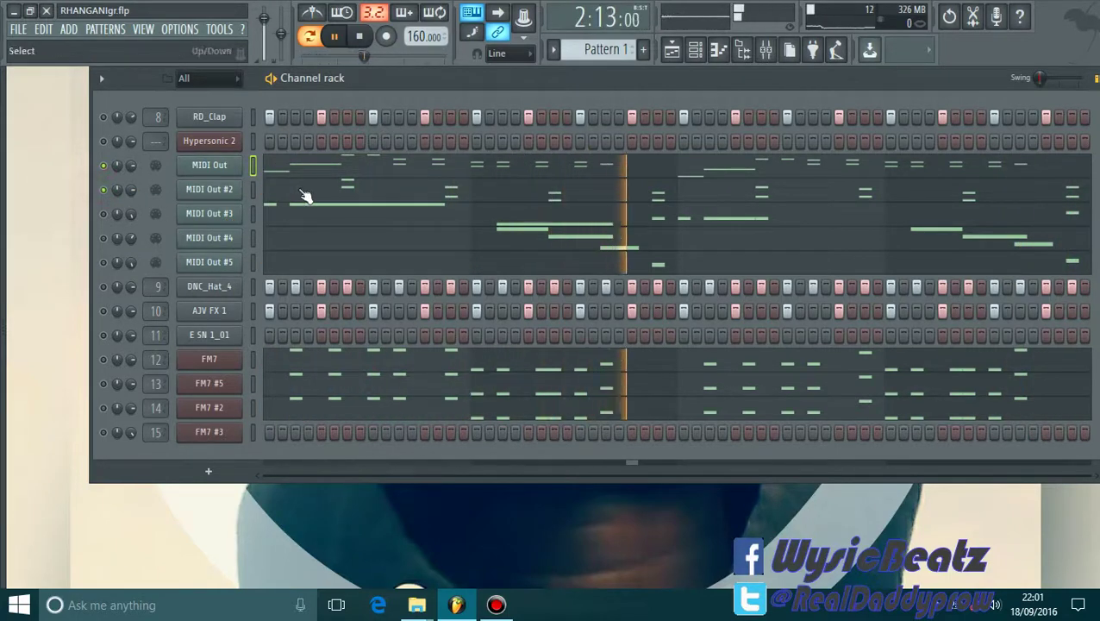
left_click(331, 197)
left_click_drag(429, 105, 614, 142)
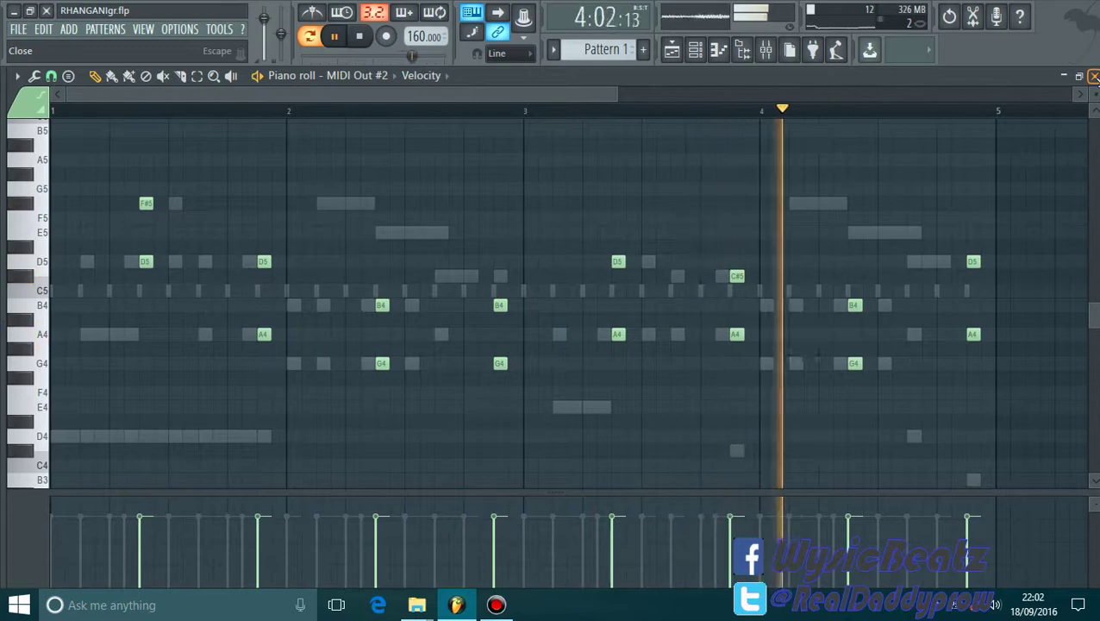
left_click(1093, 76)
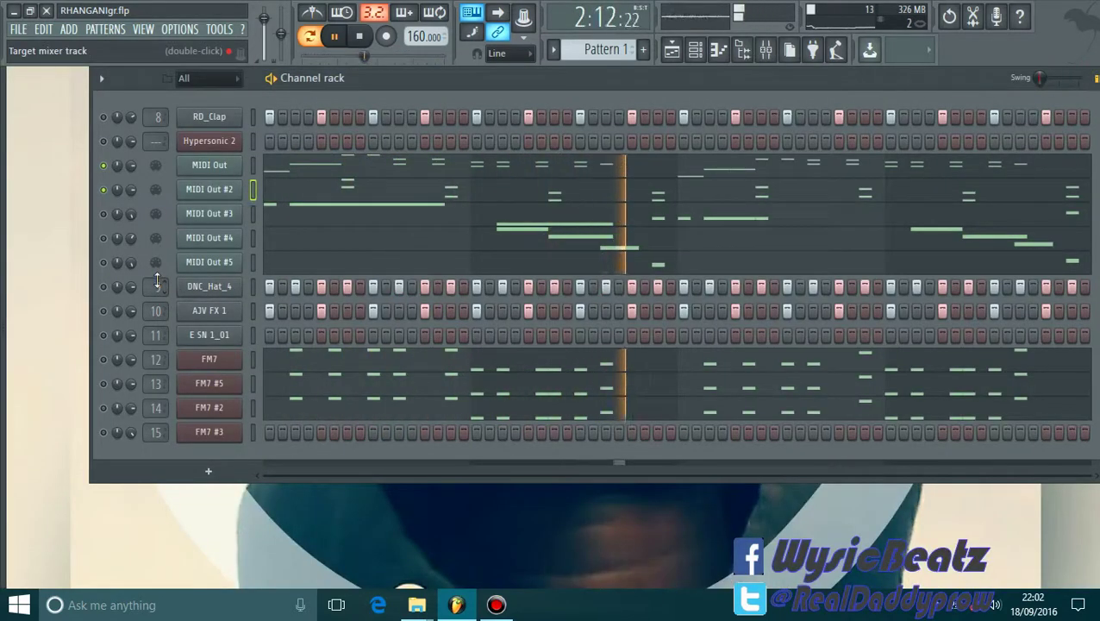
Step: Unmute the AJV FX 1, DNC_Hat_4, FM7, FM7 #5 and FM7 #2 channels
left_click(103, 310)
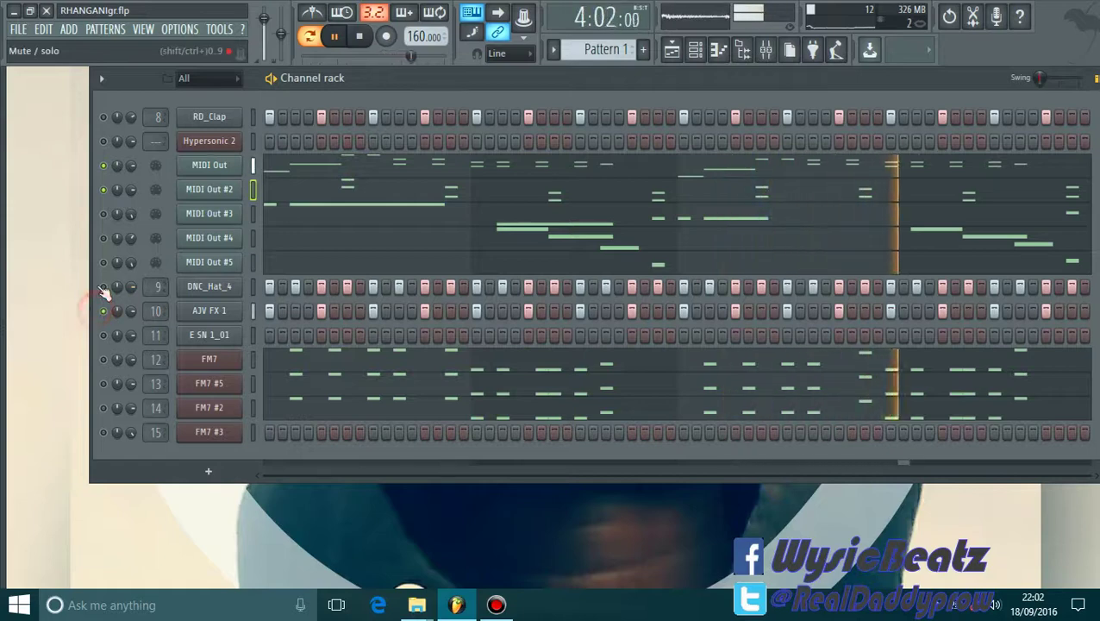
left_click(103, 359)
left_click(103, 382)
left_click(102, 407)
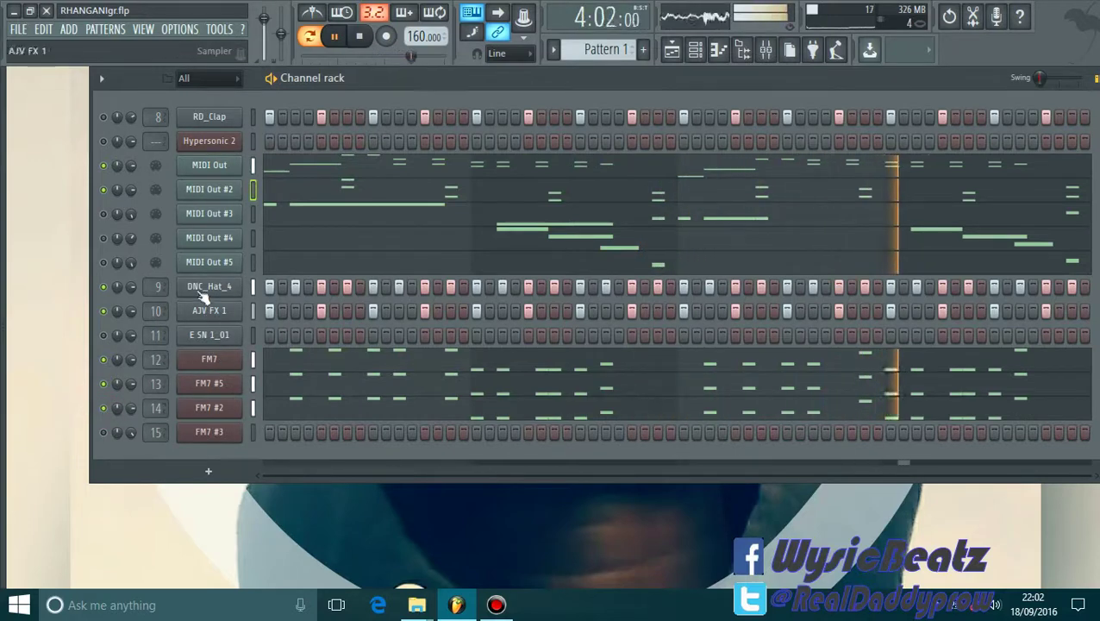
Step: Unmute MIDI Out #3 and review its lower-octave notes in the piano roll
left_click(104, 214)
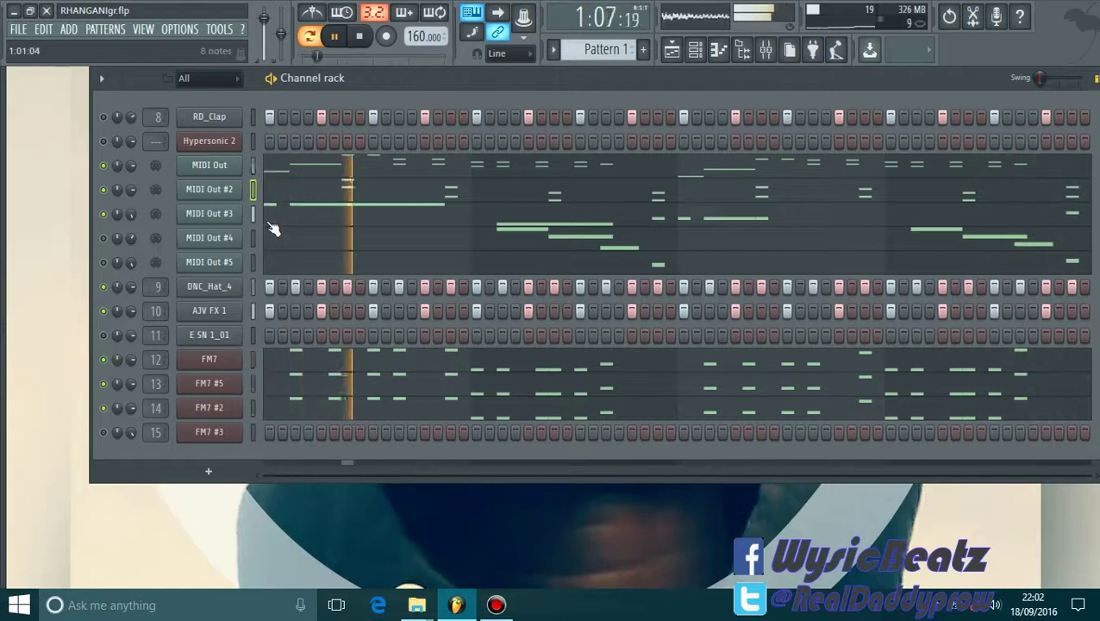
left_click(327, 211)
left_click_drag(327, 93, 582, 329)
scroll(582, 329, "down", 3)
scroll(583, 331, "down", 1)
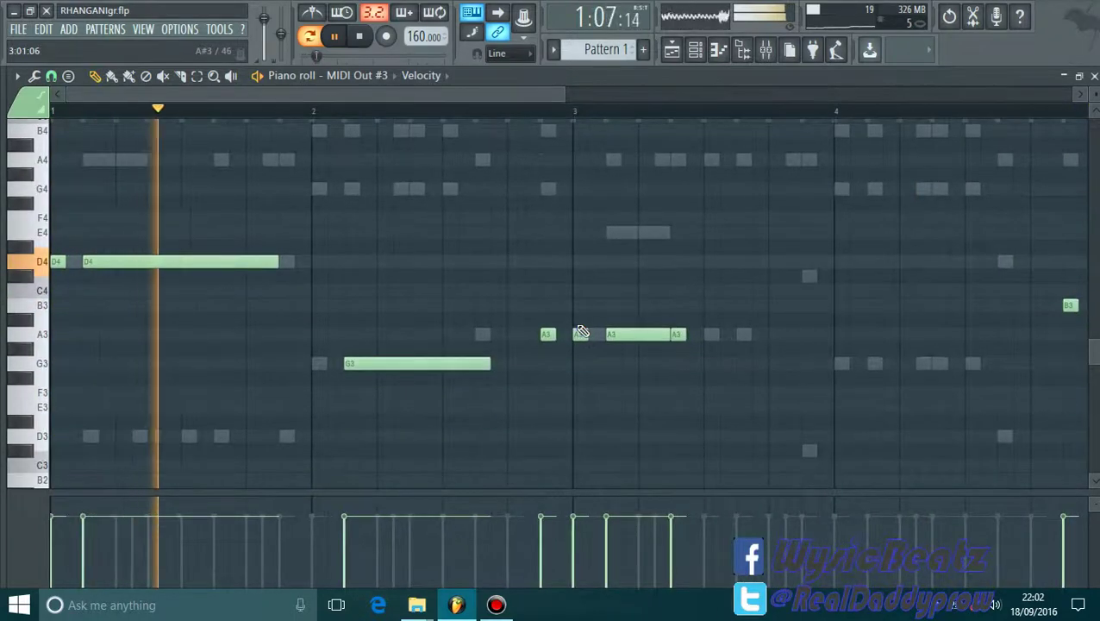
left_click_drag(455, 92, 407, 97)
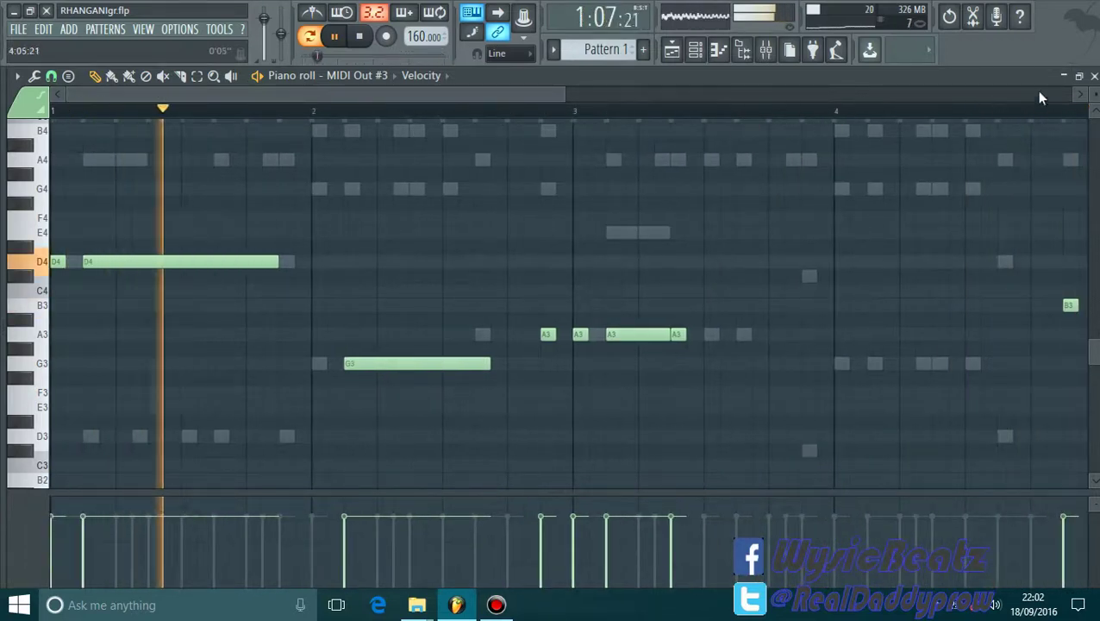
key("F6")
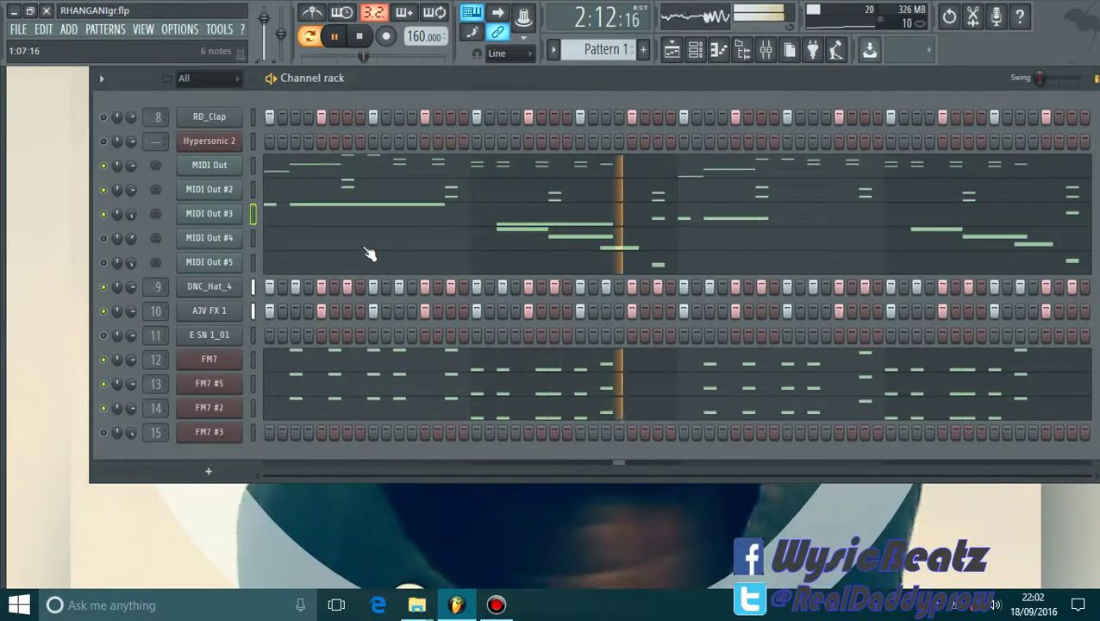
Step: Examine the FM7 channel's notes across all four bars in the piano roll, and close it
left_click(334, 357)
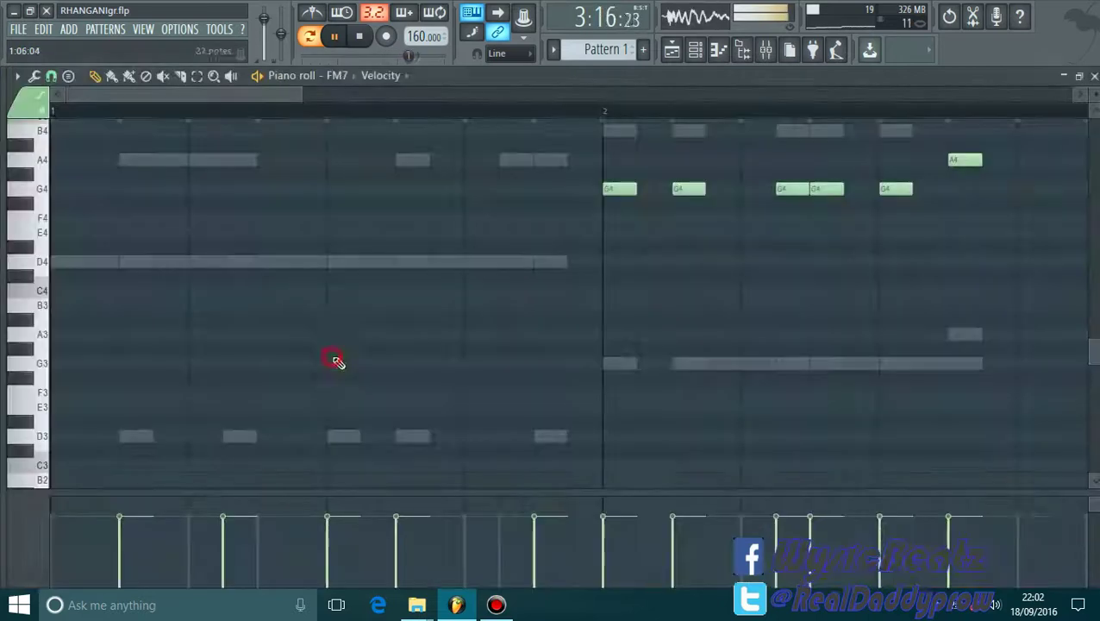
scroll(495, 136, "down", 4)
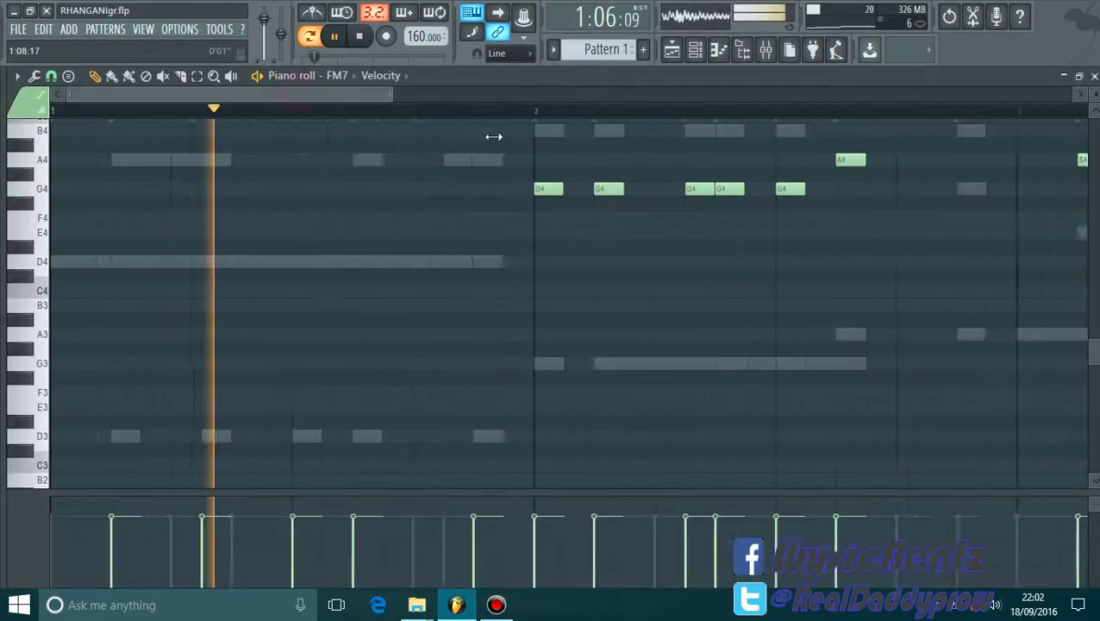
scroll(646, 302, "up", 3)
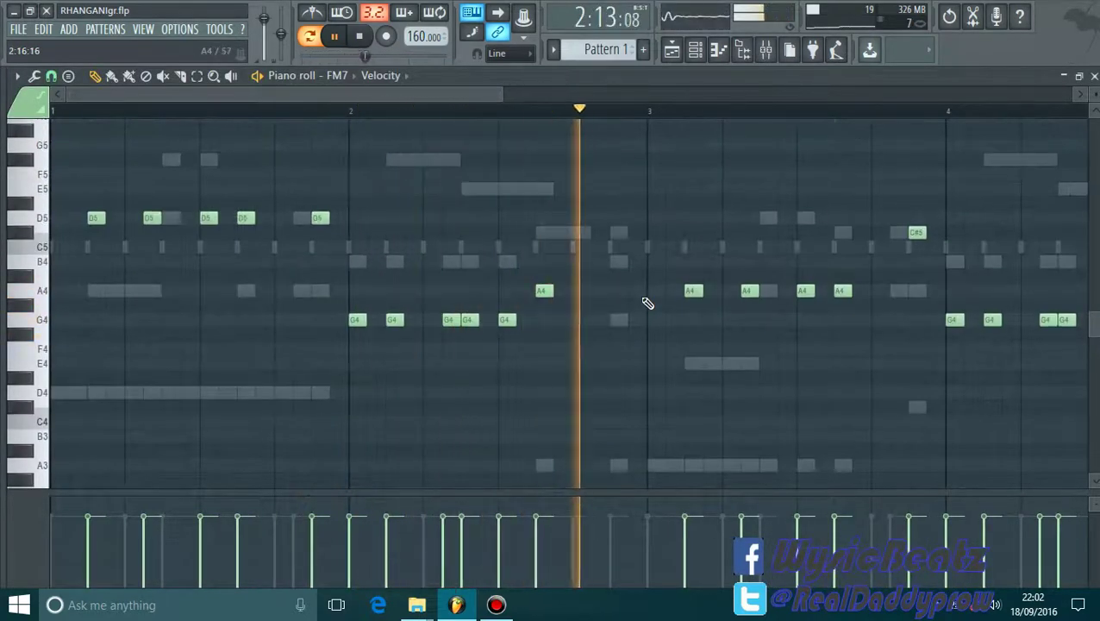
scroll(630, 211, "up", 1)
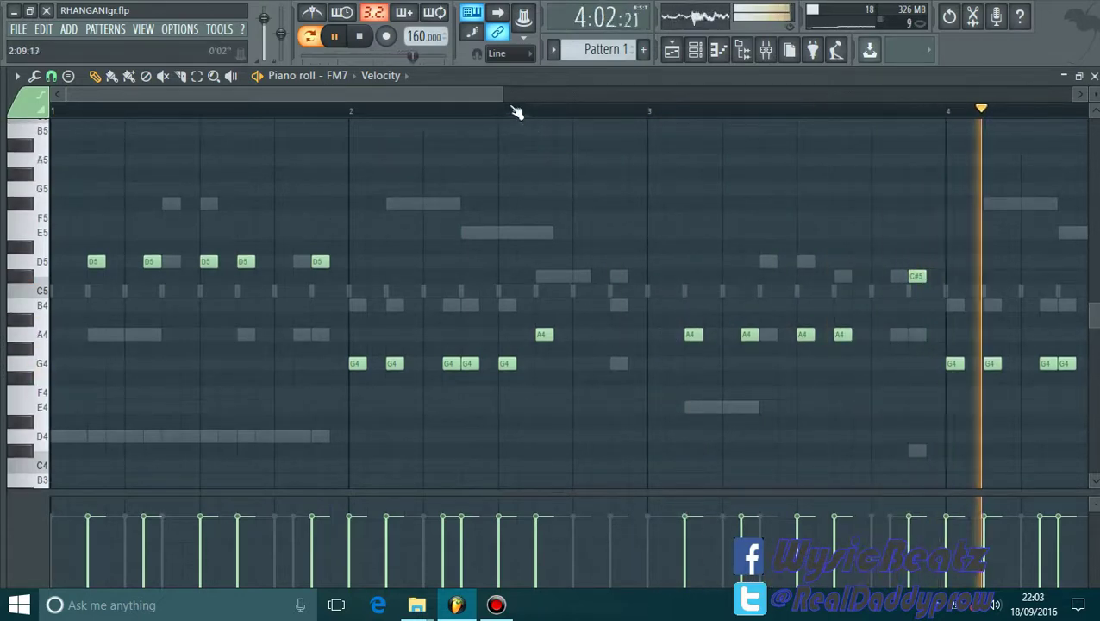
left_click_drag(502, 101, 596, 127)
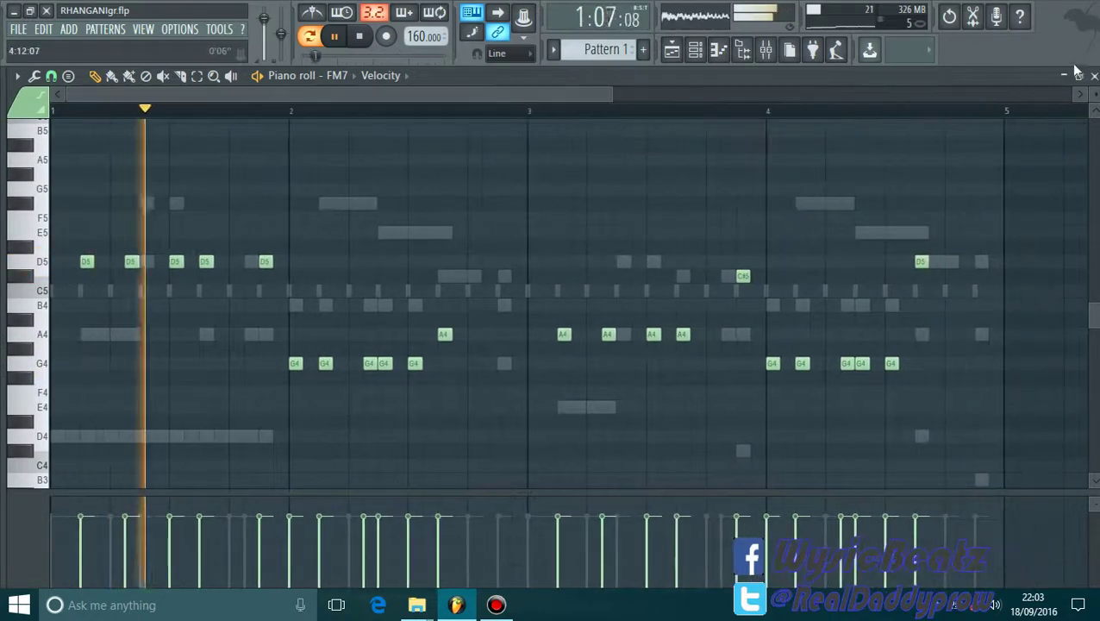
left_click(1093, 77)
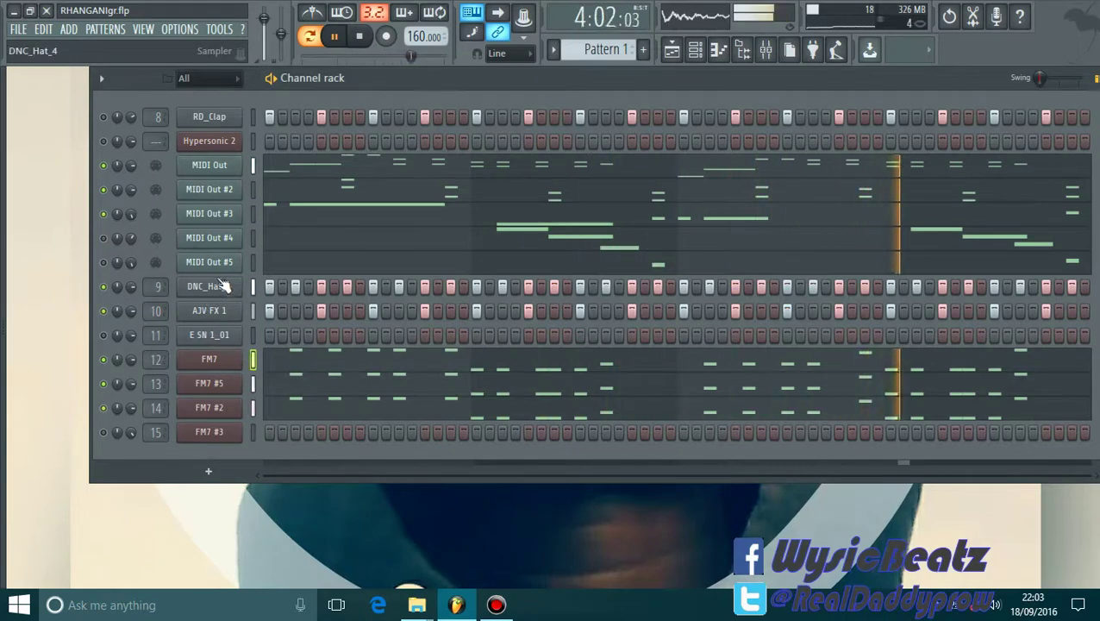
Step: Mute MIDI Out while MIDI Out #4 and MIDI Out #5 are enabled, and slightly adjust the volumes of MIDI Out #4 and #2
left_click(103, 164)
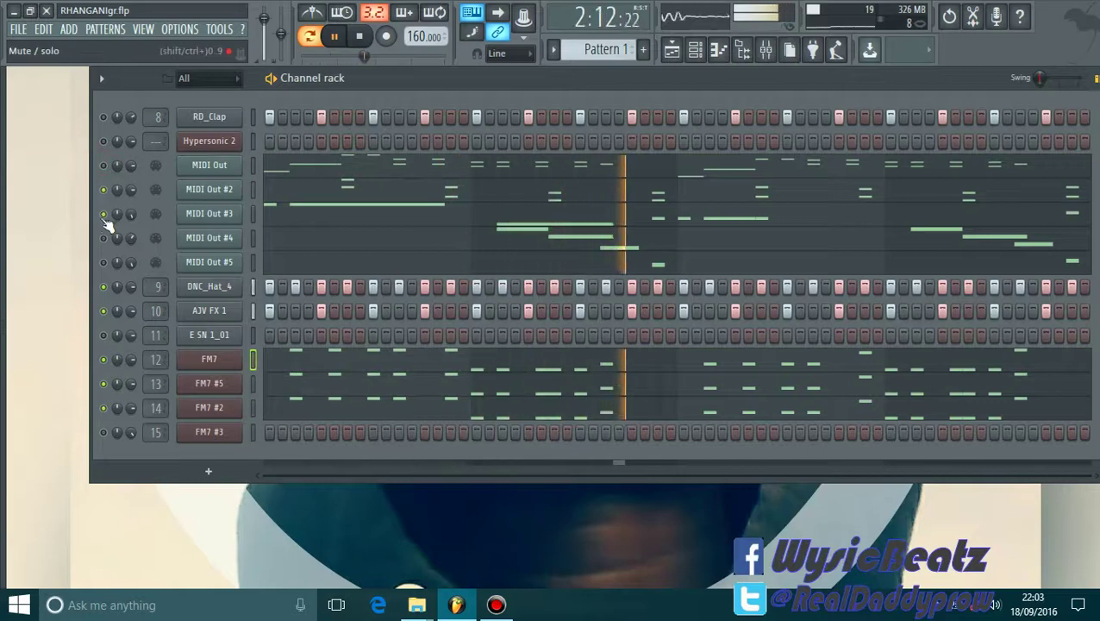
left_click(103, 262)
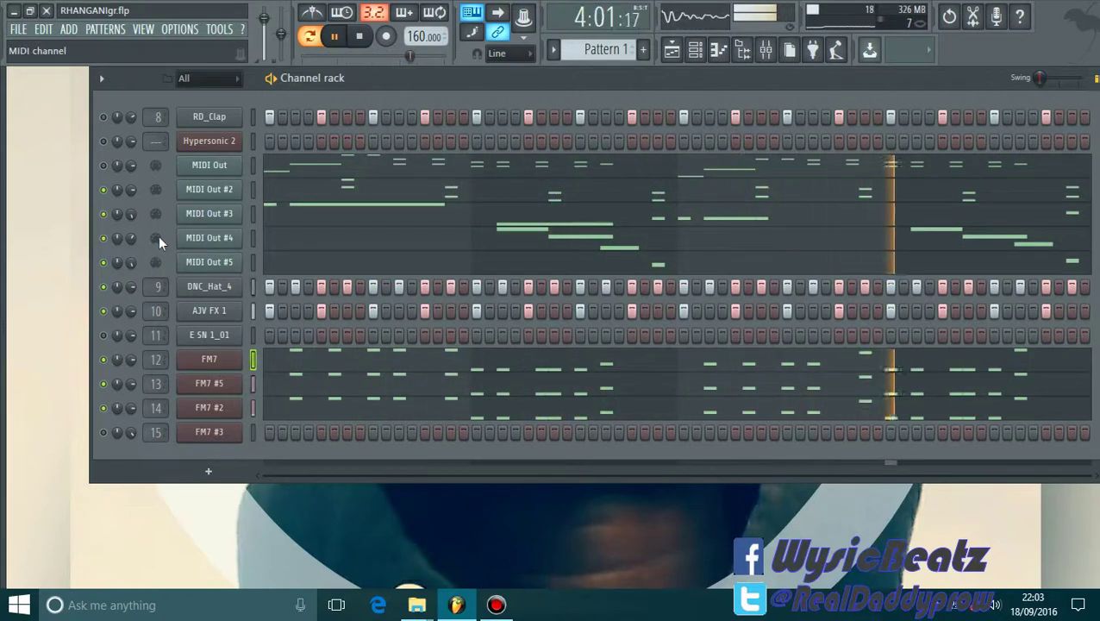
left_click_drag(131, 237, 131, 240)
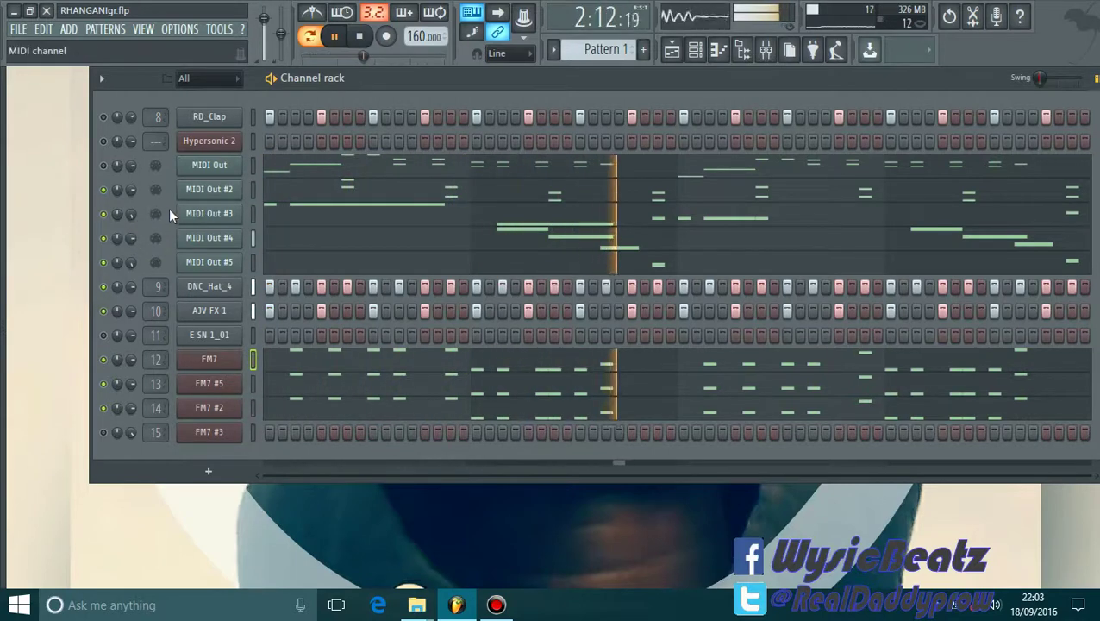
left_click_drag(131, 188, 131, 184)
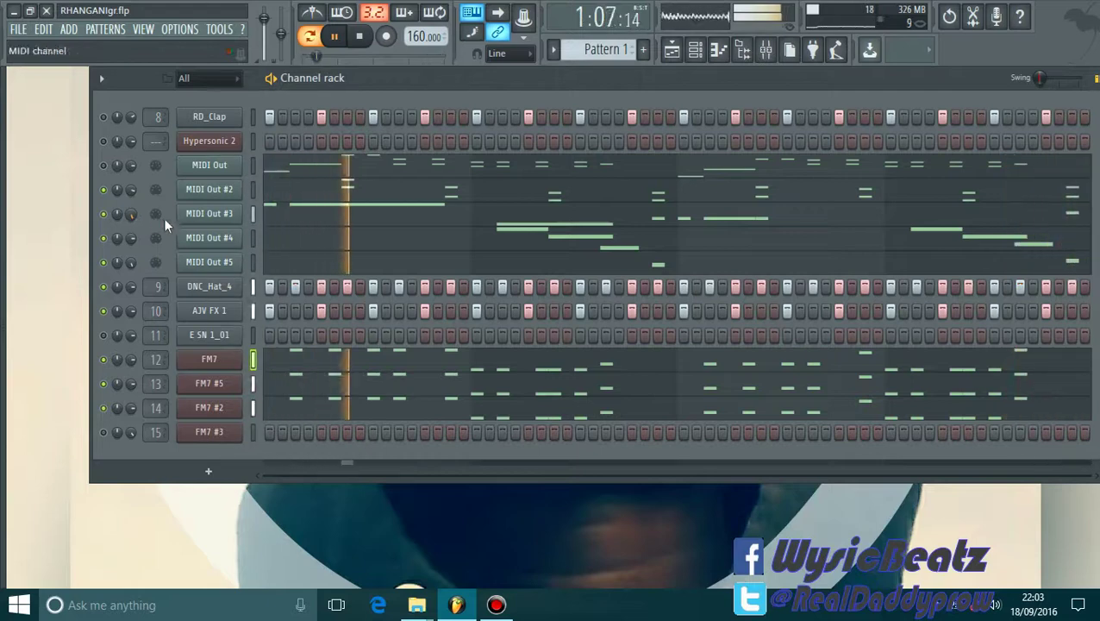
Step: Check the MIDI Out #3 channel settings and the patches loaded in Hypersonic 2, closing each window
left_click(221, 216)
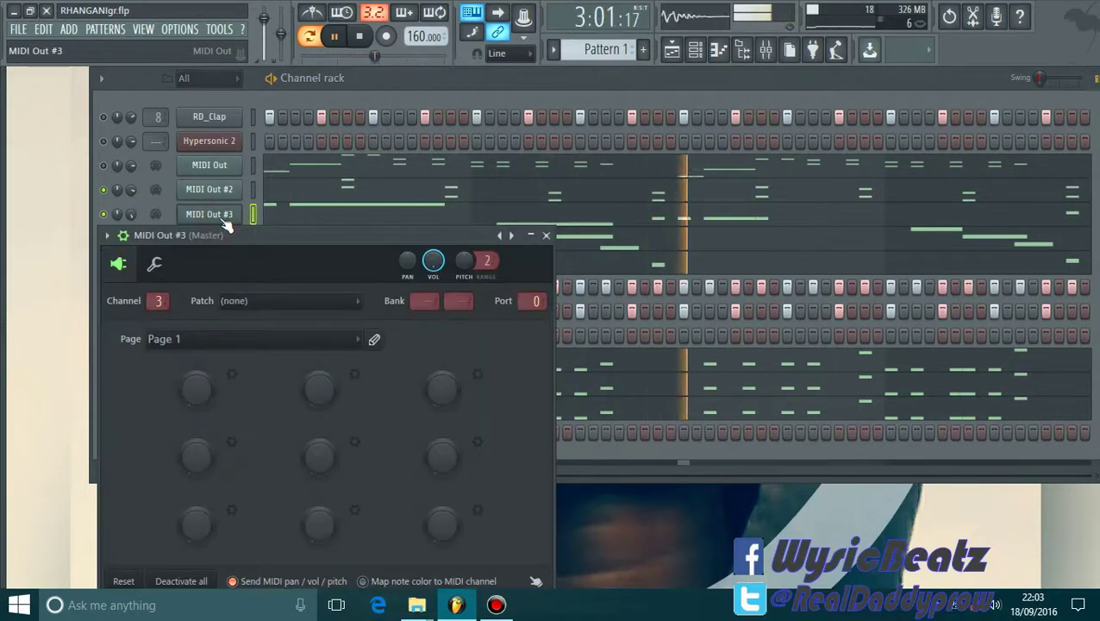
left_click(546, 235)
left_click(209, 143)
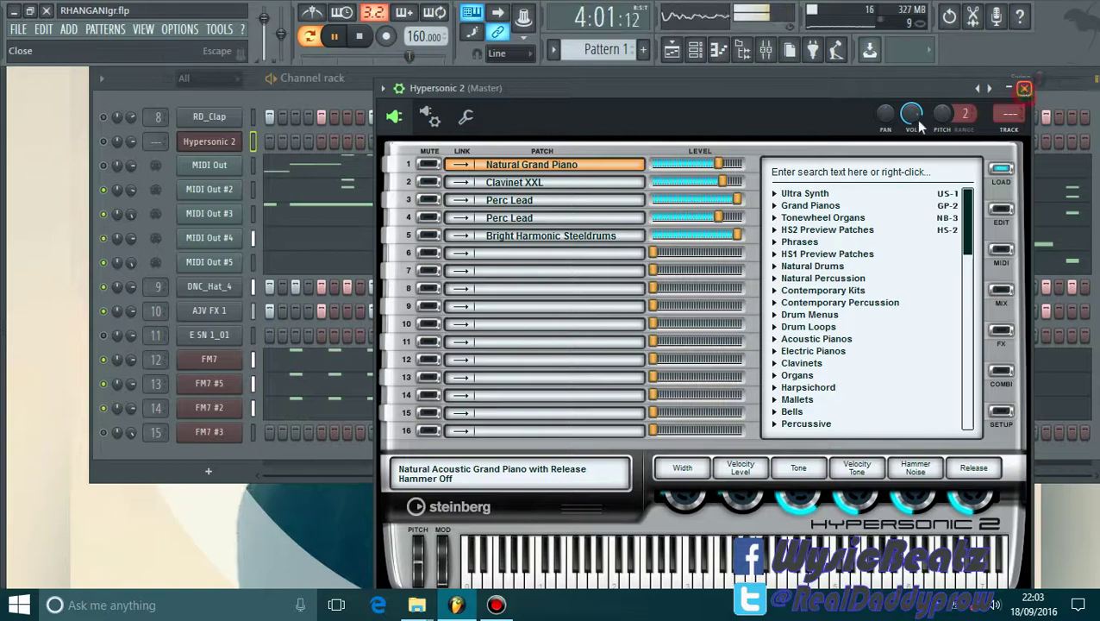
left_click(1024, 88)
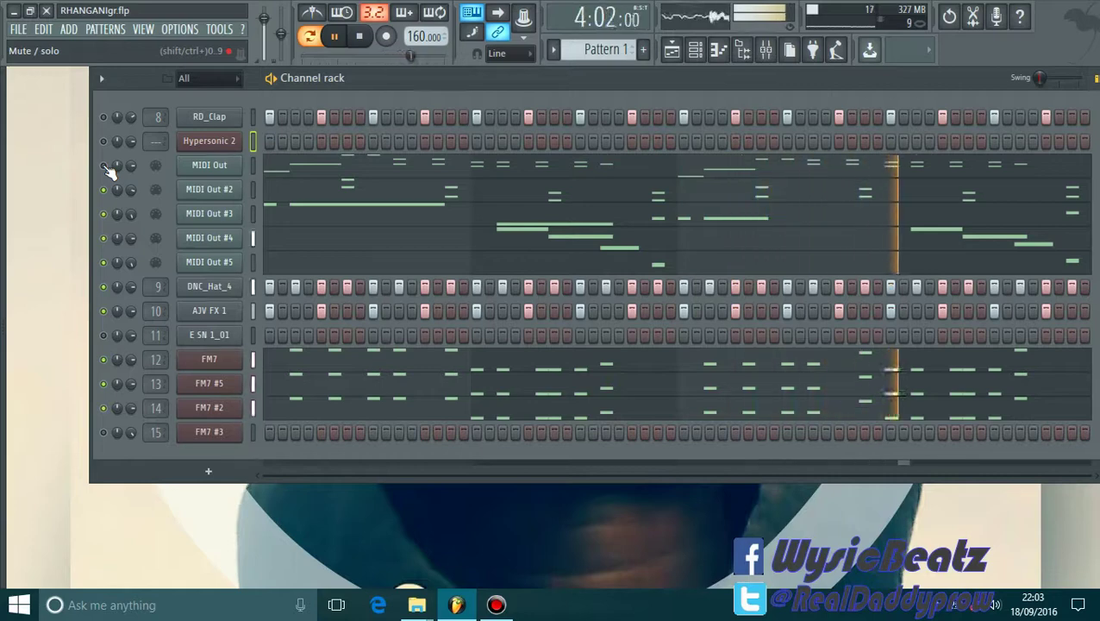
Step: Mute MIDI Out #4 and MIDI Out #5, and play the beat with MIDI Out and RD_Clap enabled before stopping playback
left_click(103, 237)
left_click(104, 261)
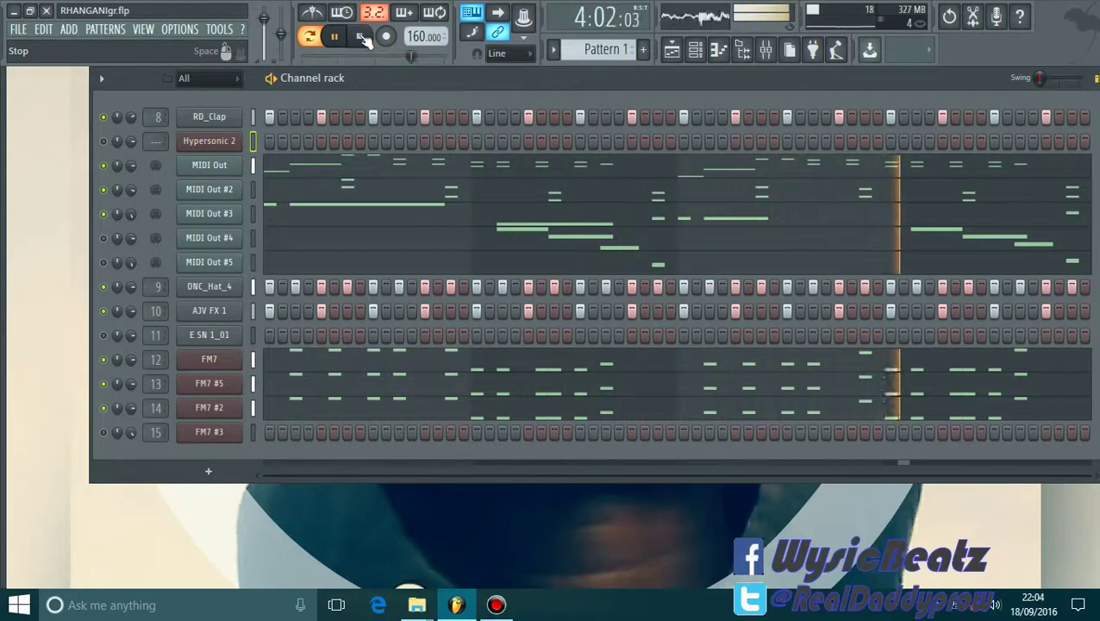
Step: Cut the note patterns from the FM7 #3, FM7 #2, FM7 #5 and FM7 channels
right_click(224, 435)
left_click(411, 431)
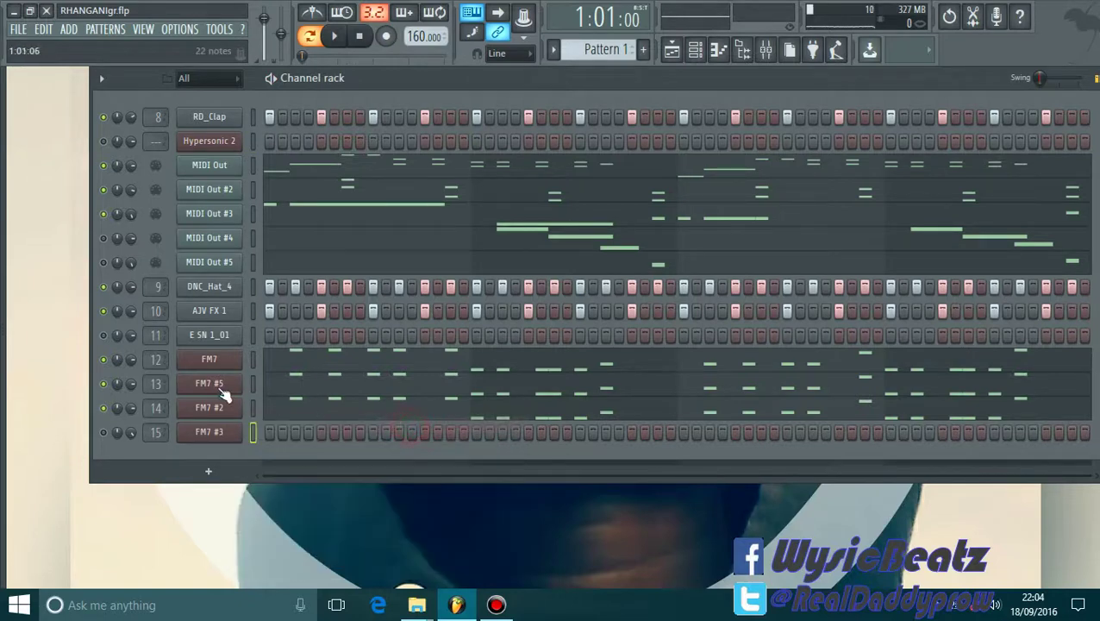
right_click(203, 412)
left_click(395, 404)
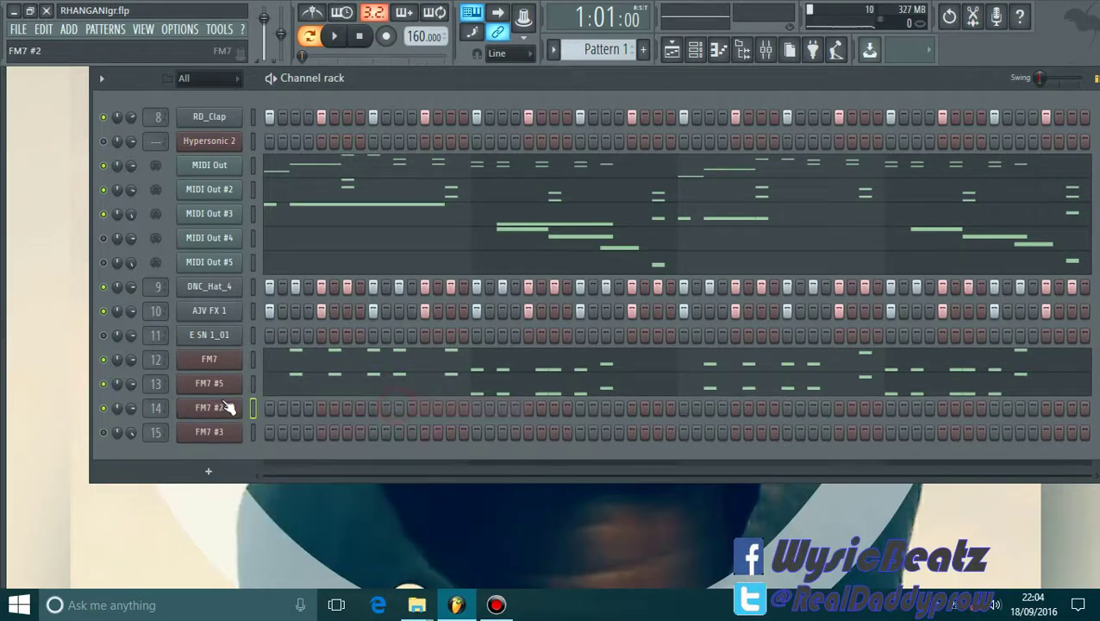
right_click(214, 388)
left_click(392, 385)
right_click(206, 361)
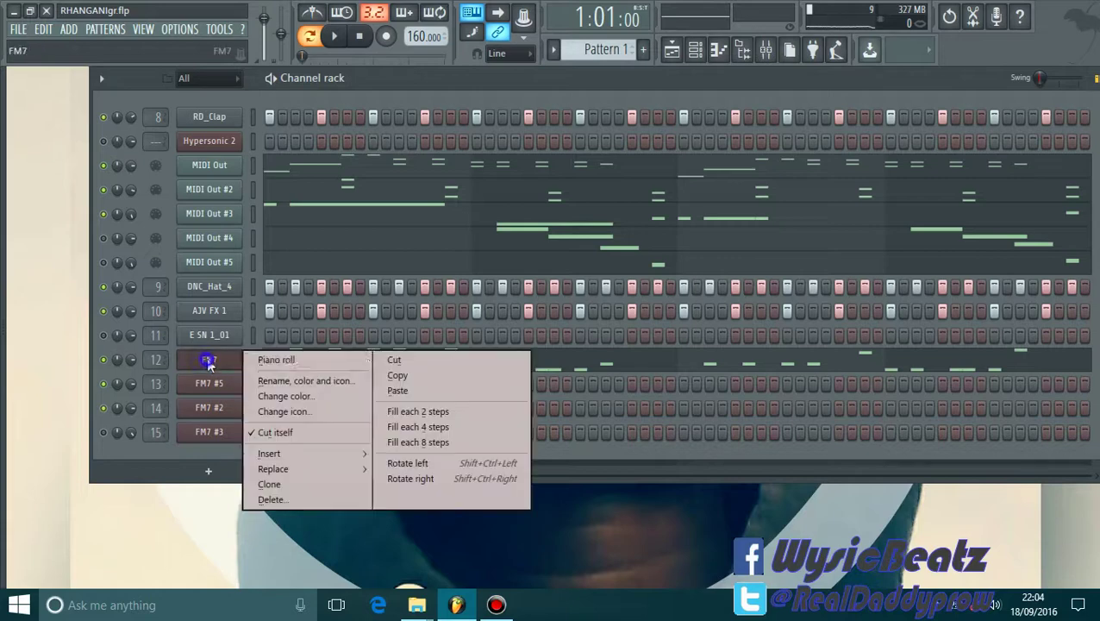
left_click(395, 360)
Step: Cut the AJV FX 1 and DNC_Hat_4 patterns, and refill AJV FX 1 on each 4 steps
right_click(226, 315)
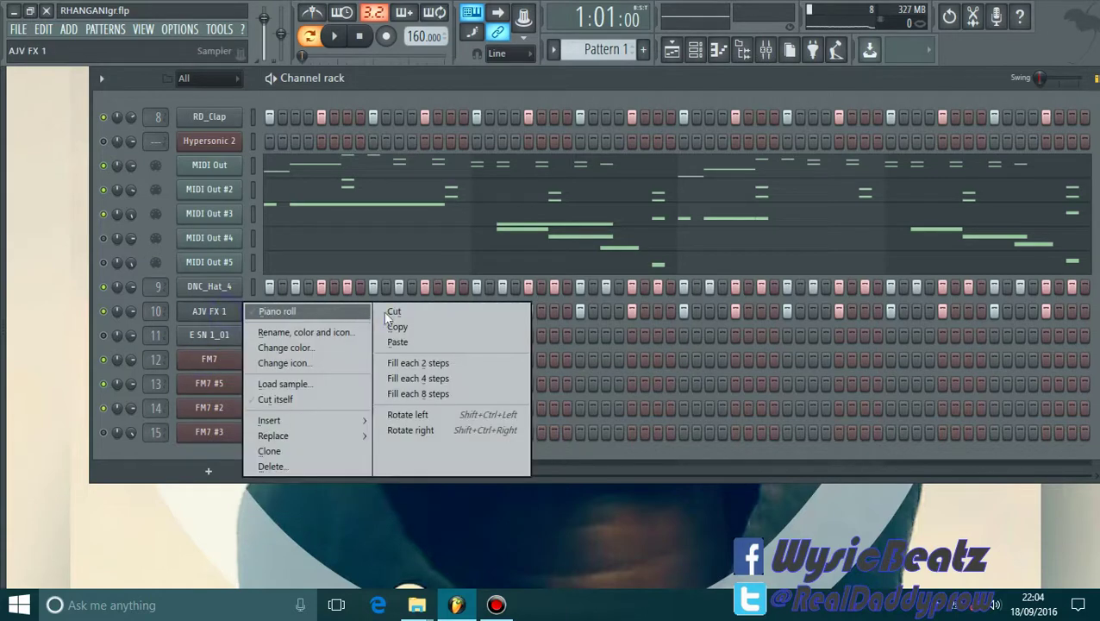
left_click(395, 311)
right_click(222, 288)
left_click(403, 288)
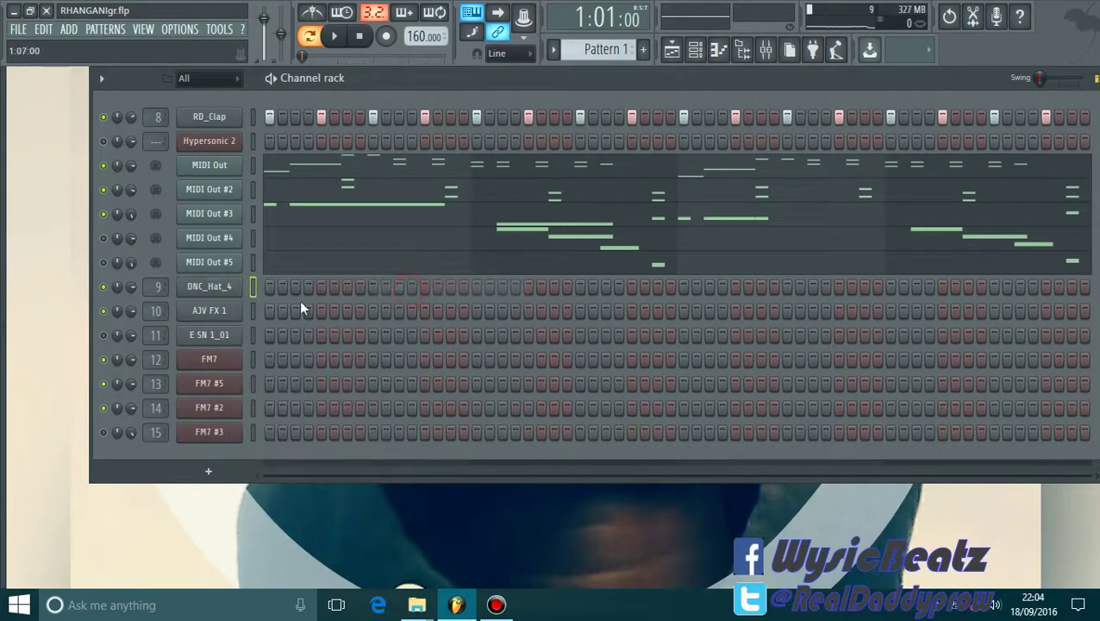
right_click(217, 316)
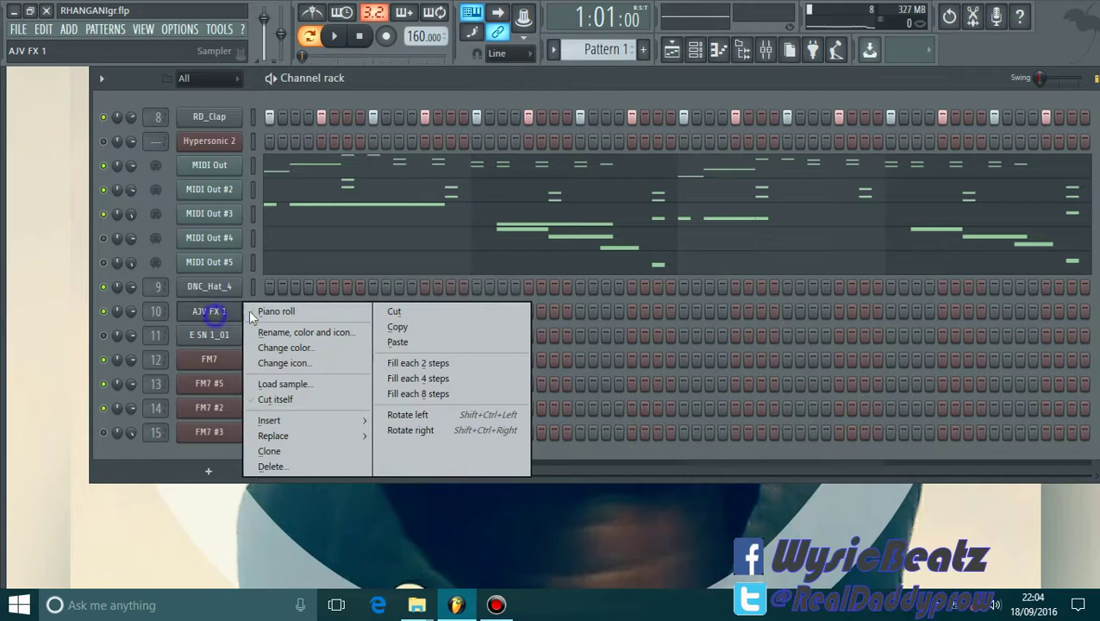
left_click(438, 374)
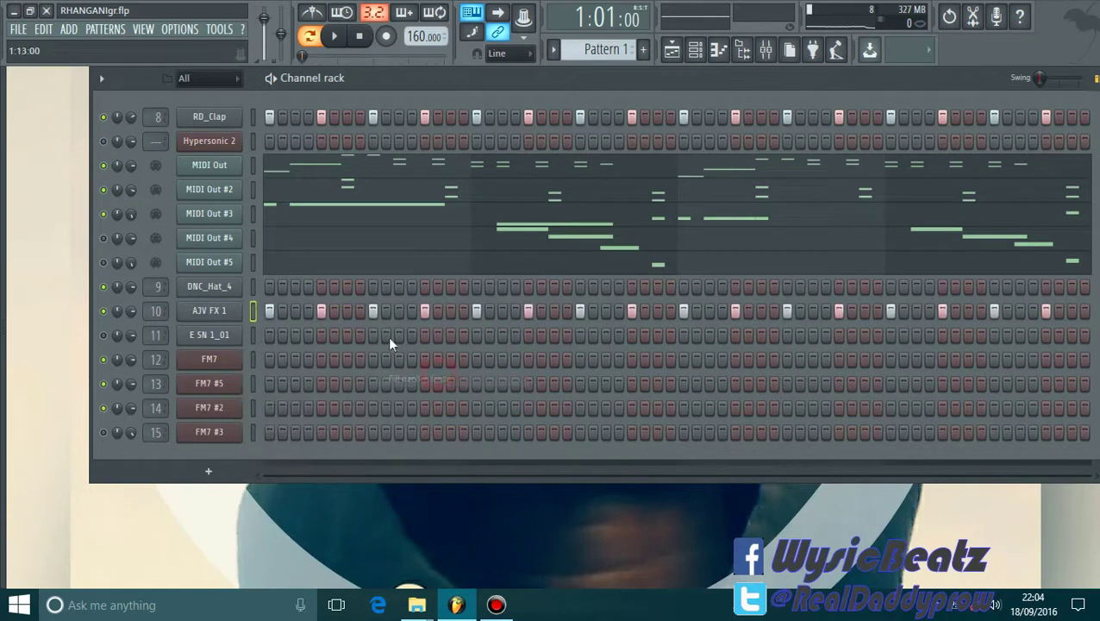
Step: Cut the patterns from all five MIDI Out channels, from #5 up to MIDI Out, and from RD_Clap
right_click(214, 266)
left_click(394, 266)
right_click(211, 239)
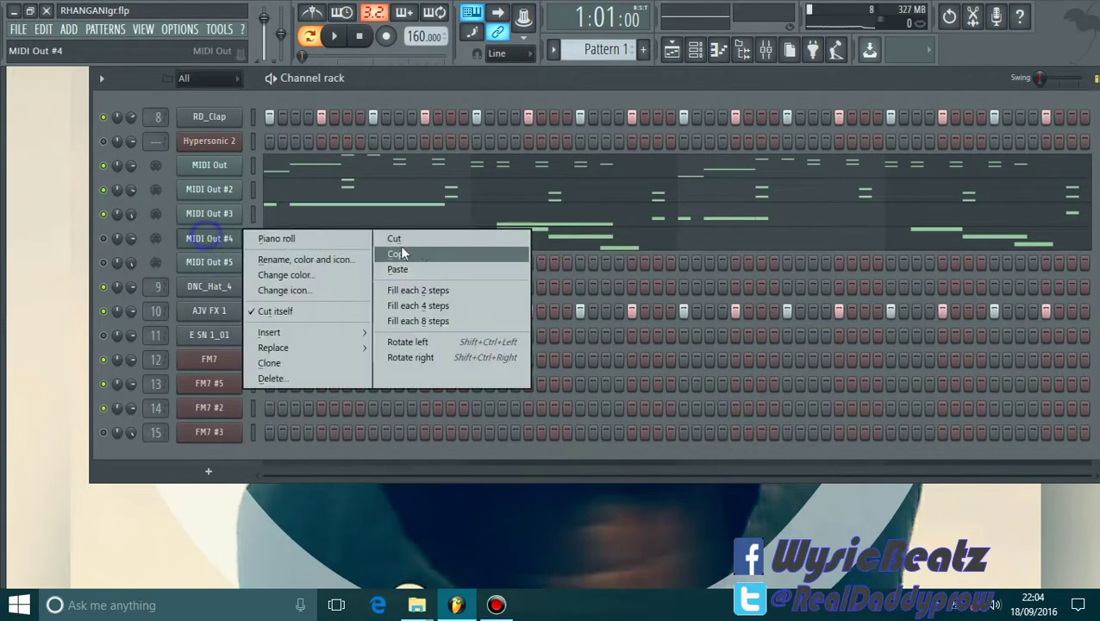
left_click(426, 241)
right_click(220, 216)
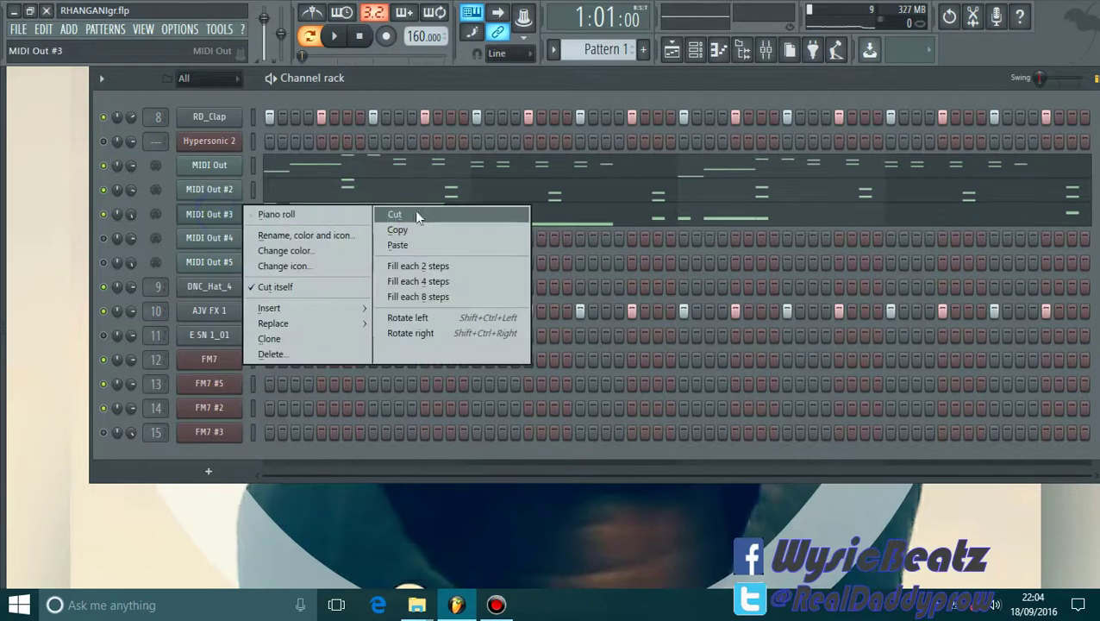
left_click(418, 214)
right_click(229, 191)
left_click(409, 189)
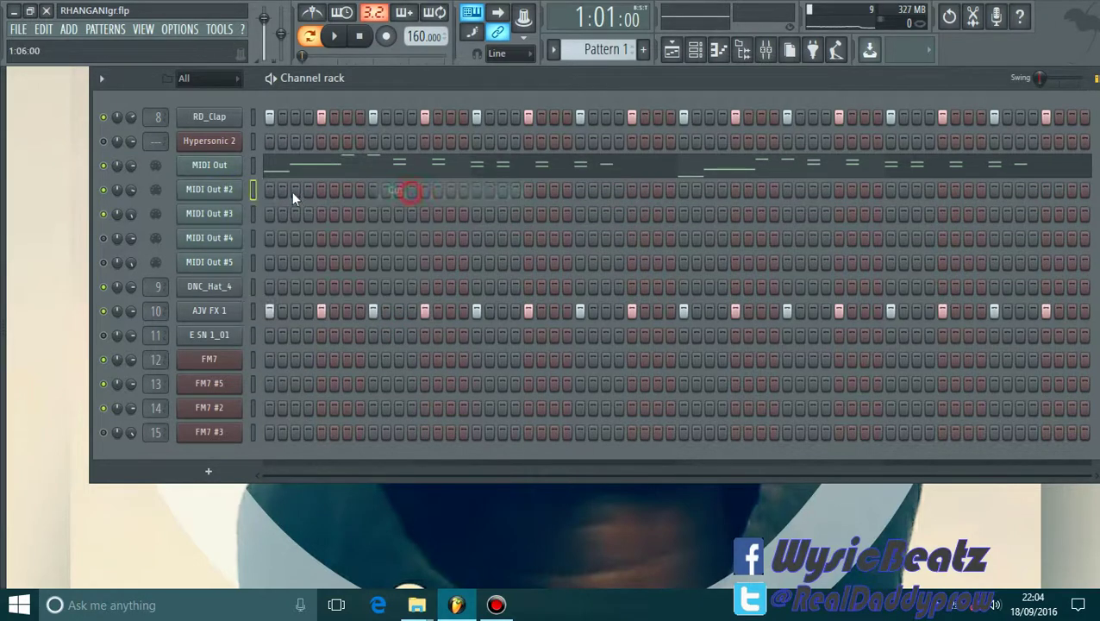
right_click(226, 165)
left_click(396, 167)
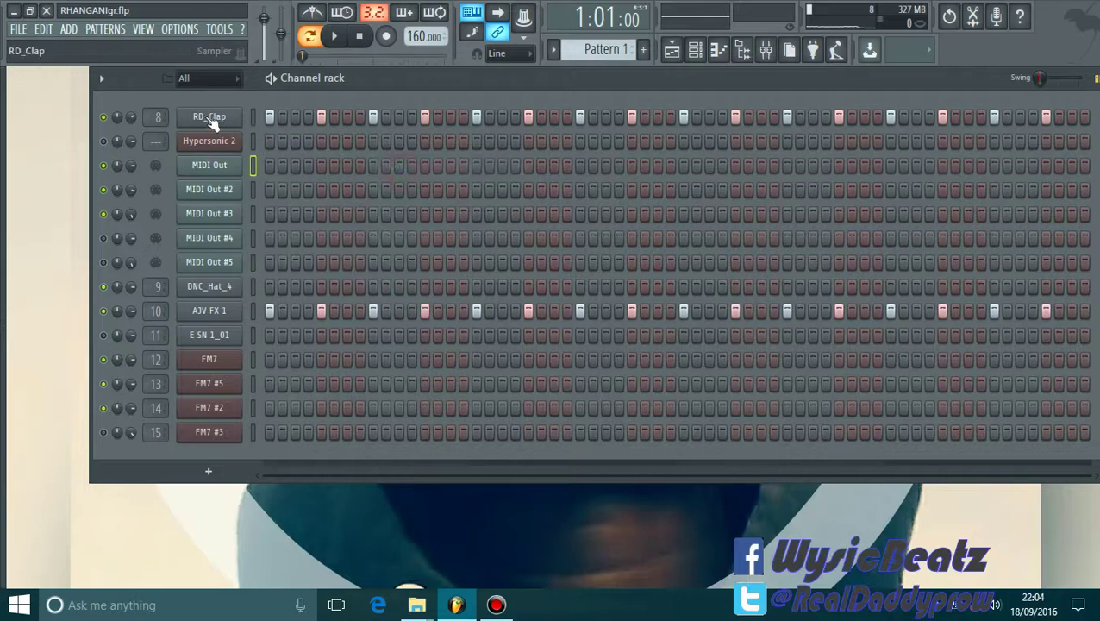
right_click(214, 115)
left_click(418, 117)
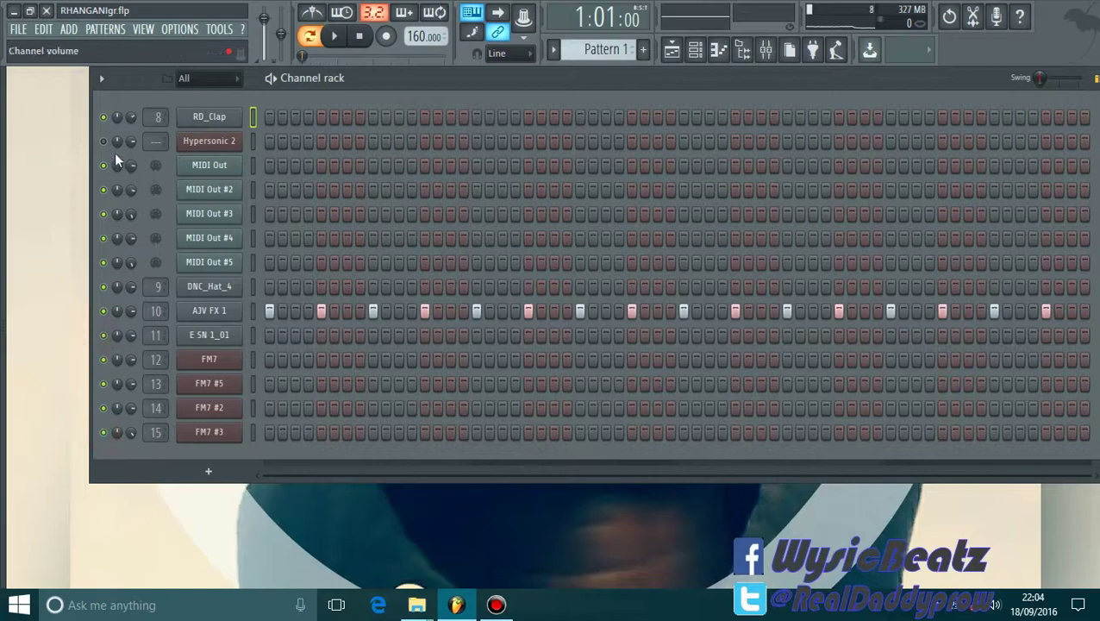
Step: Draw short offbeat chords over four bars for MIDI Out: C5–E5 four times, C5–F5 twice and A#4–D5 twice, and play them
right_click(214, 167)
left_click(362, 169)
left_click_drag(315, 96, 582, 226)
scroll(353, 246, "up", 3)
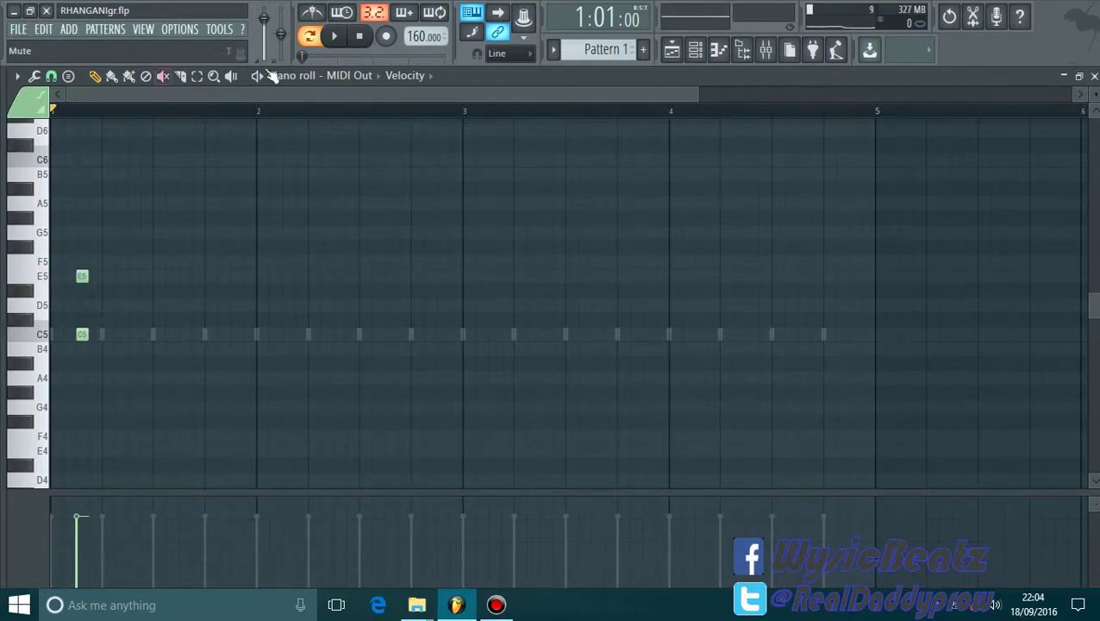
left_click(336, 38)
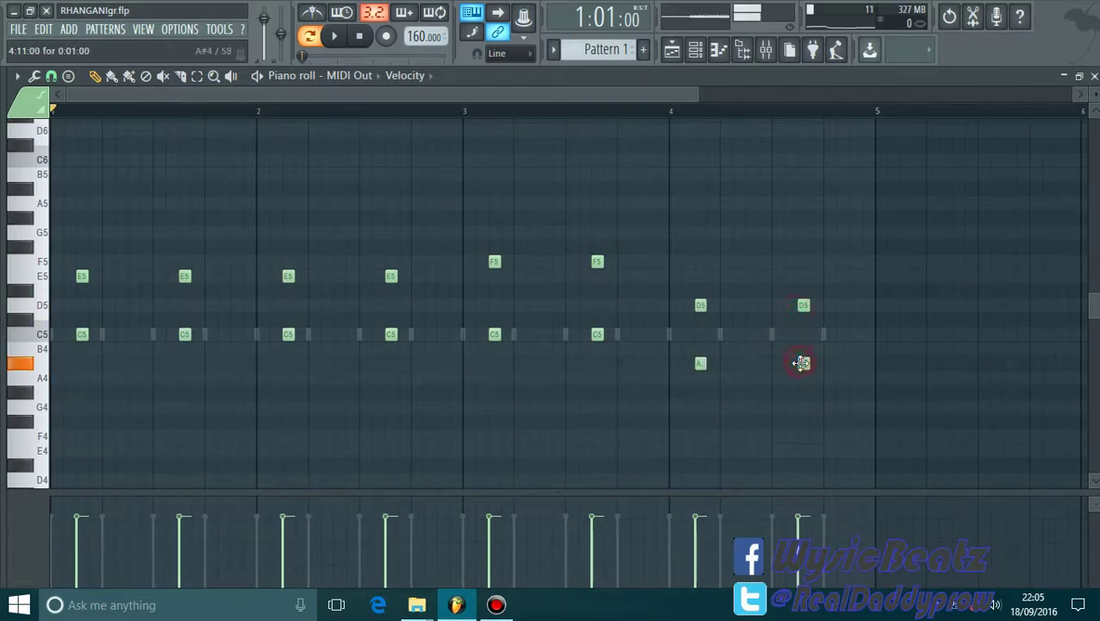
left_click(333, 37)
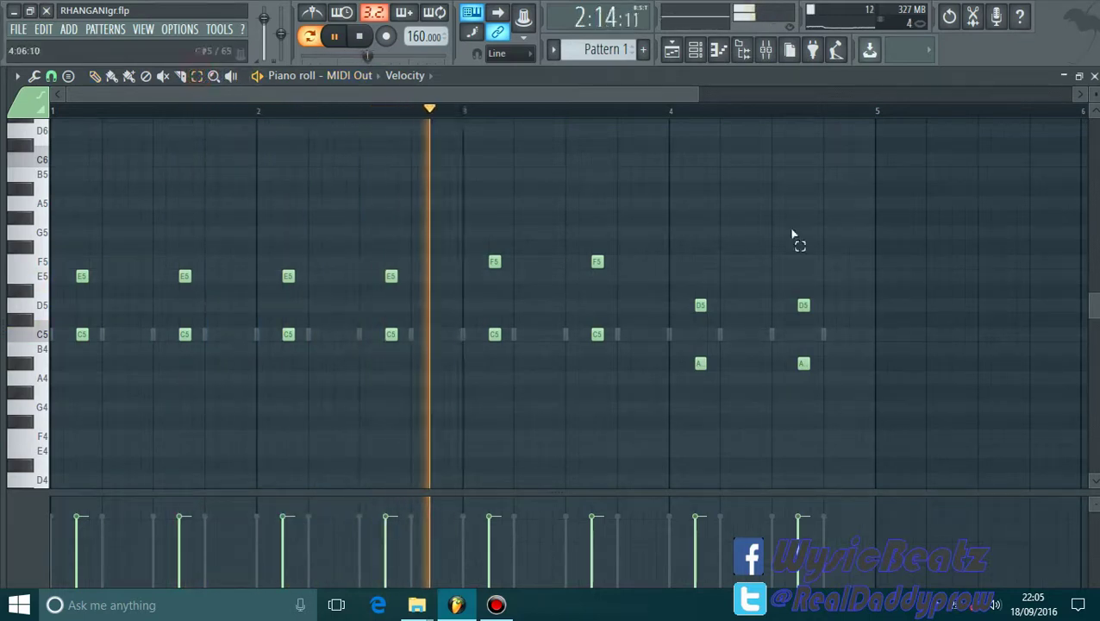
Step: Select all the MIDI Out chords and transpose them up three semitones so they start on D#5–G5, and close the piano roll
right_click(892, 285)
left_click_drag(890, 272, 167, 363)
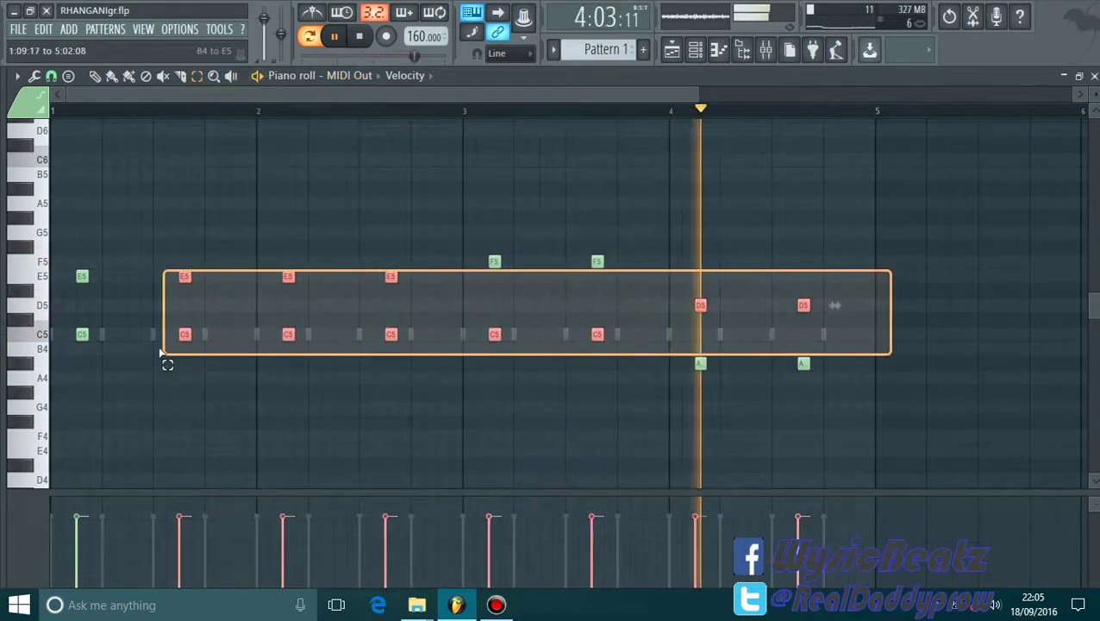
left_click_drag(850, 203, 66, 233)
key("alt+F8")
key("alt+F8")
left_click(95, 76)
left_click_drag(82, 277, 76, 238)
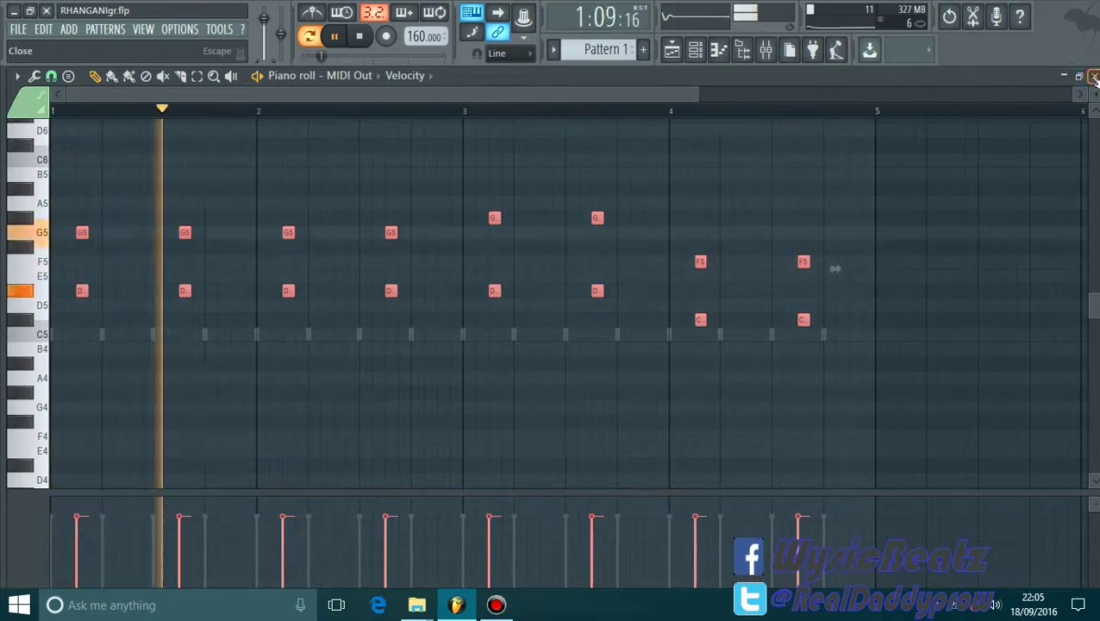
key("F6")
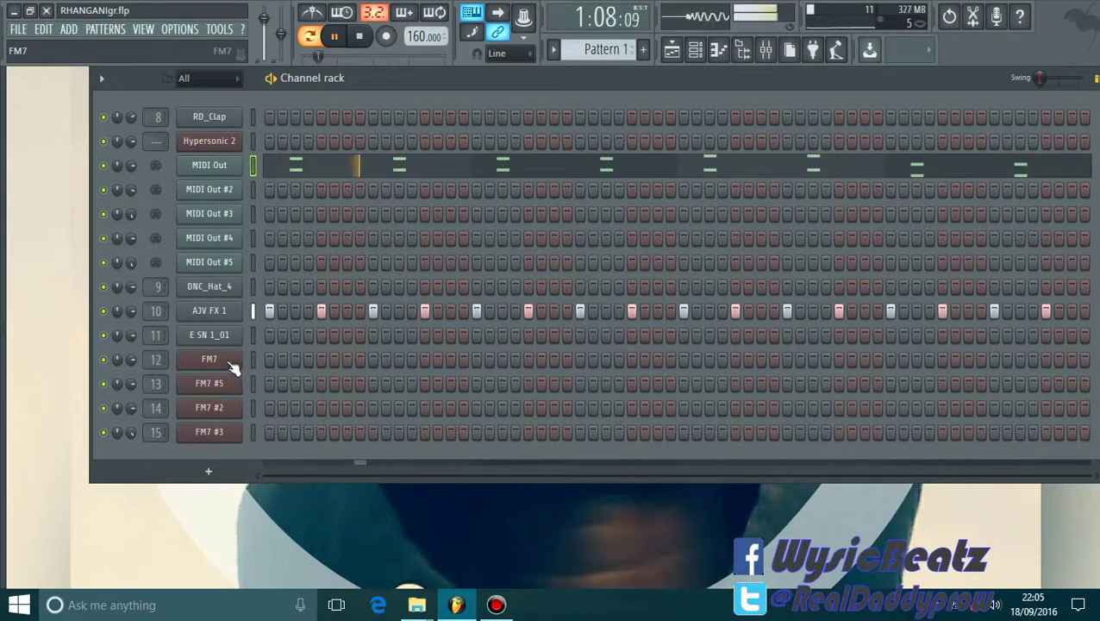
Step: Fill DNC_Hat_4 on each 2 steps and AJV FX 1 on each 4 steps
right_click(231, 289)
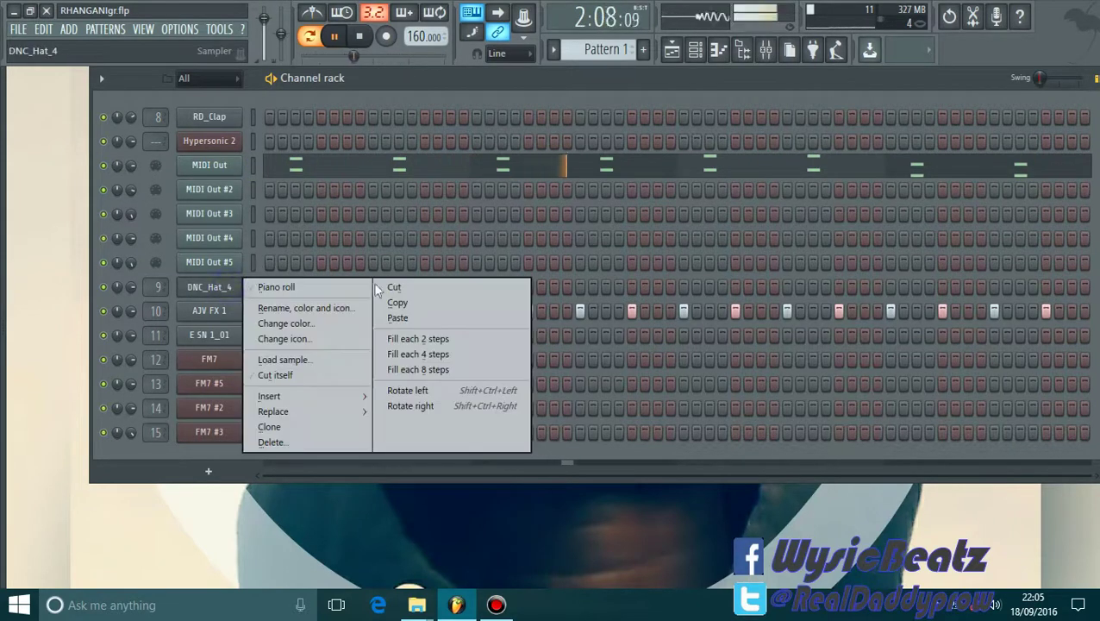
left_click(437, 339)
right_click(213, 312)
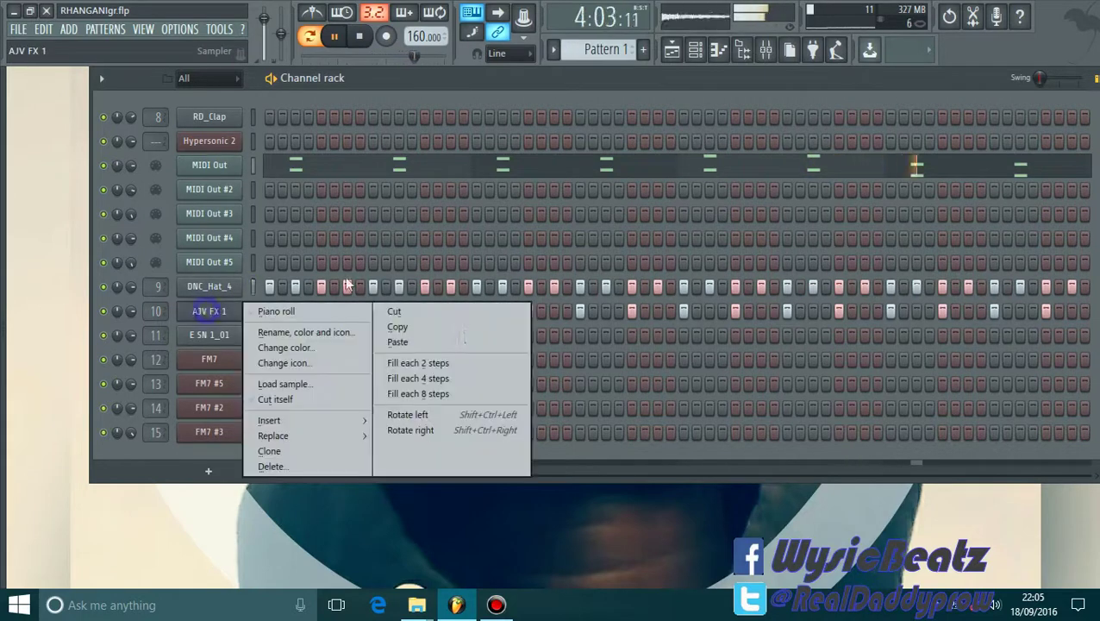
left_click(423, 379)
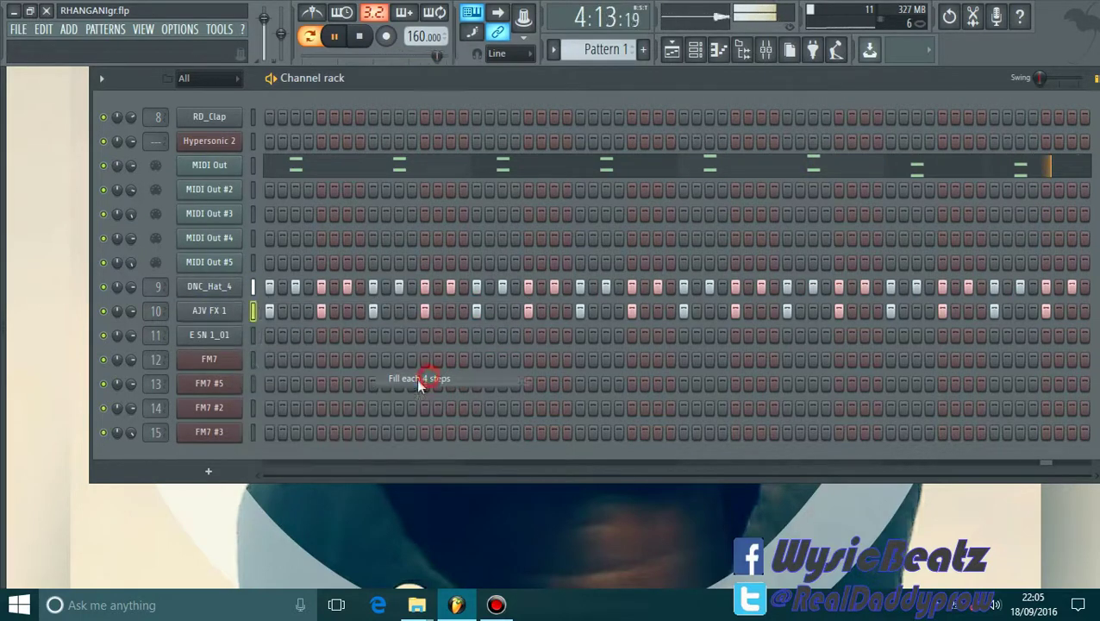
Step: Copy the MIDI Out chord pattern and paste it into MIDI Out #2
right_click(233, 195)
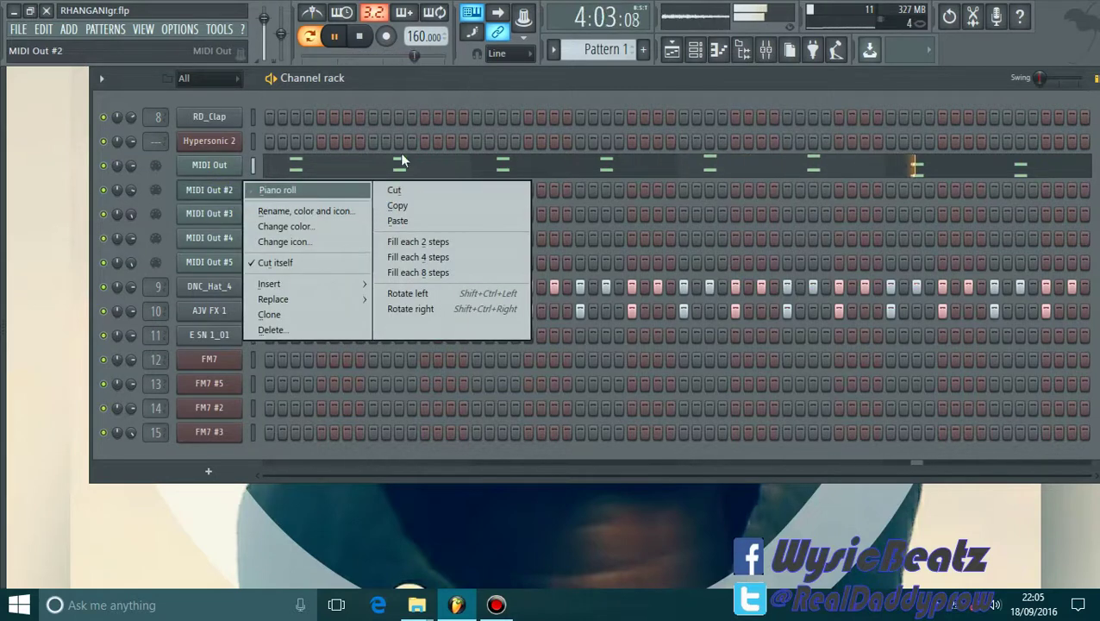
left_click(379, 84)
right_click(228, 164)
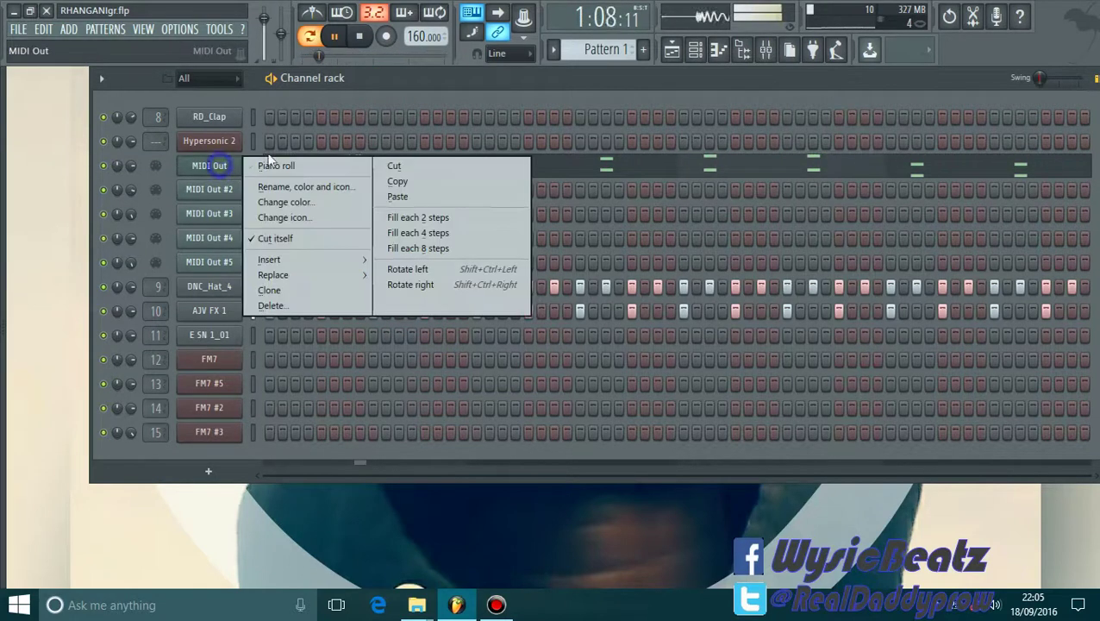
left_click(419, 182)
right_click(228, 191)
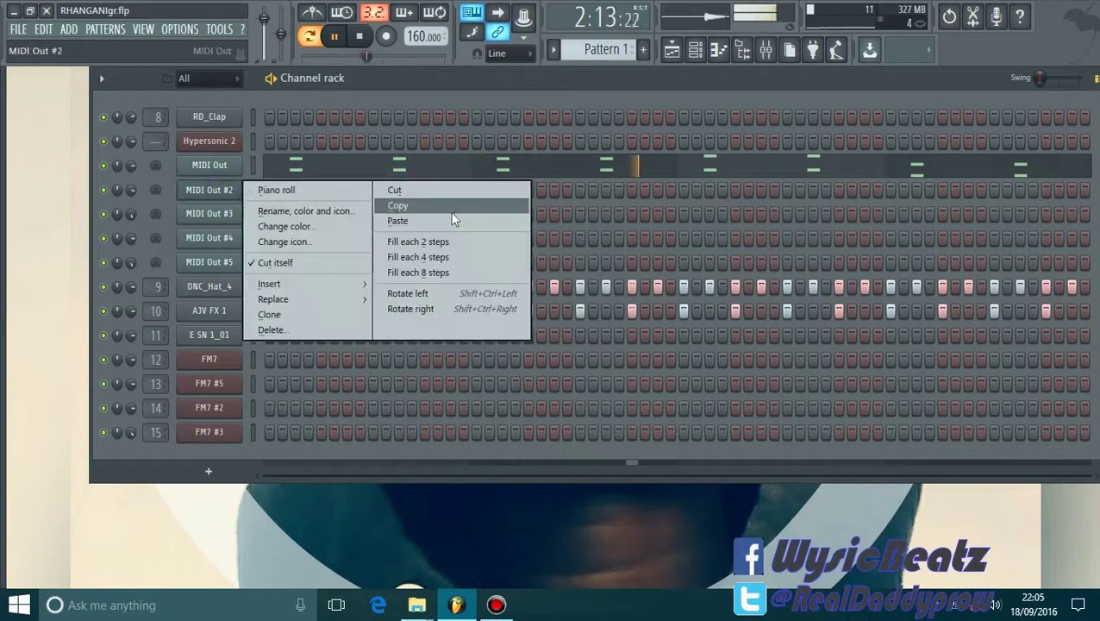
left_click(425, 221)
Step: Shift all the MIDI Out #2 chords one beat later in the piano roll, and close it
left_click(349, 195)
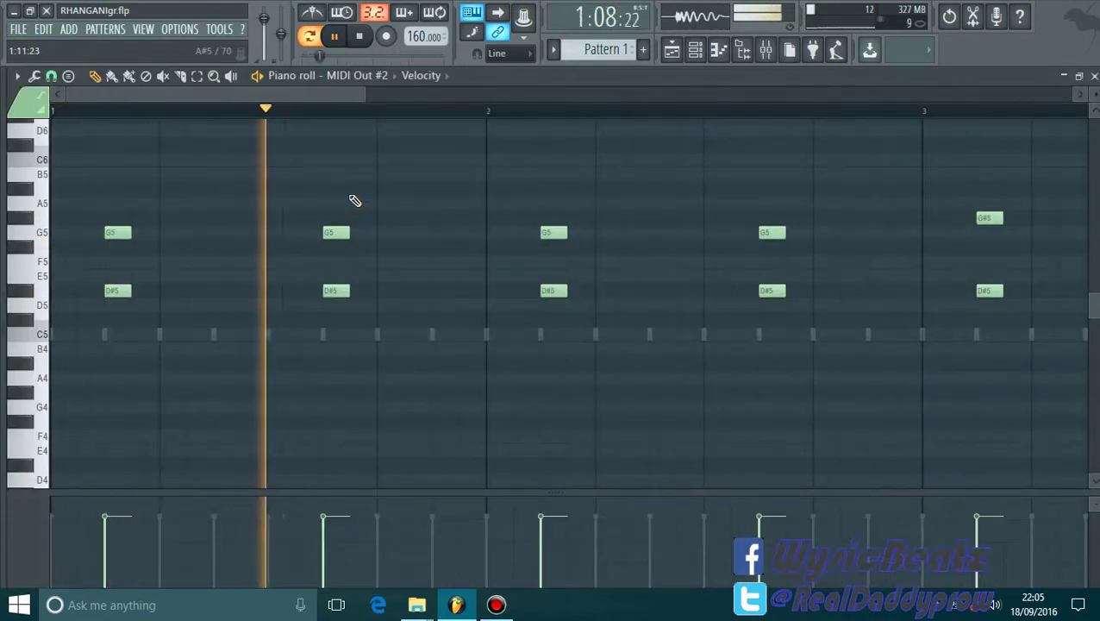
key("shift+Right")
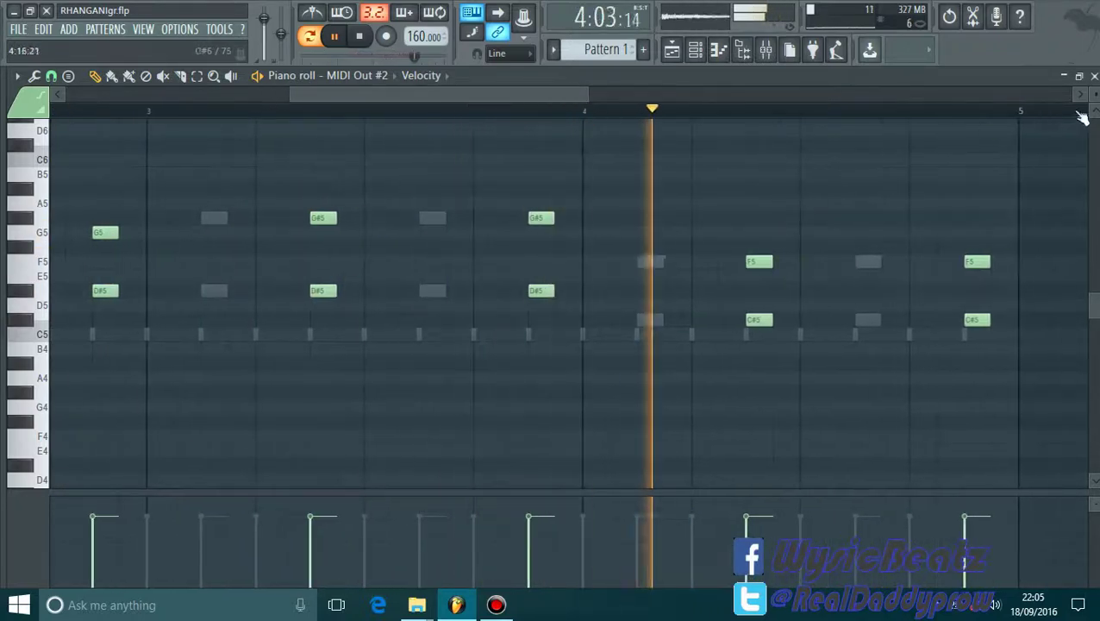
left_click(1093, 76)
Step: Add a G5 note at step 5 and a D#5–G5 chord at step 9 of bar 1 in the MIDI Out piano roll
left_click(319, 168)
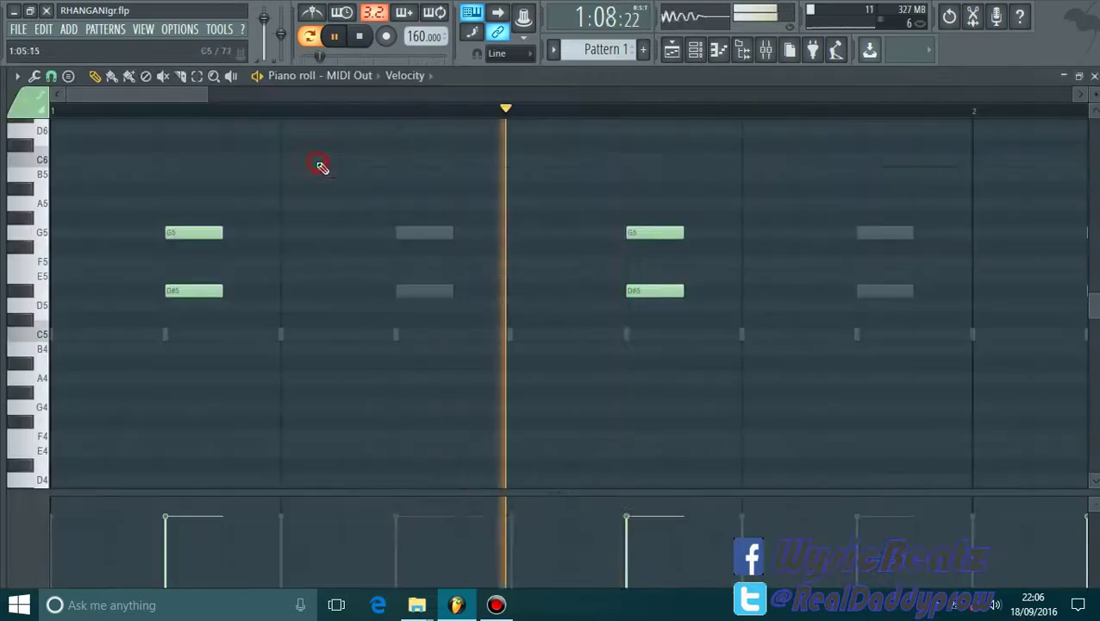
left_click_drag(207, 96, 319, 96)
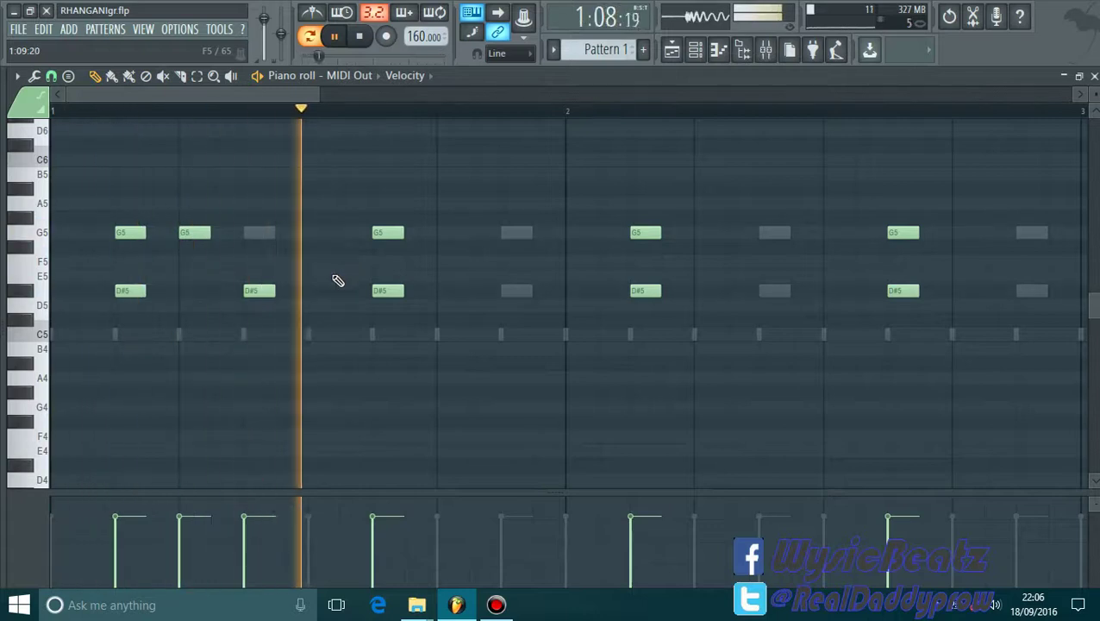
left_click_drag(268, 295, 302, 289)
left_click(318, 232)
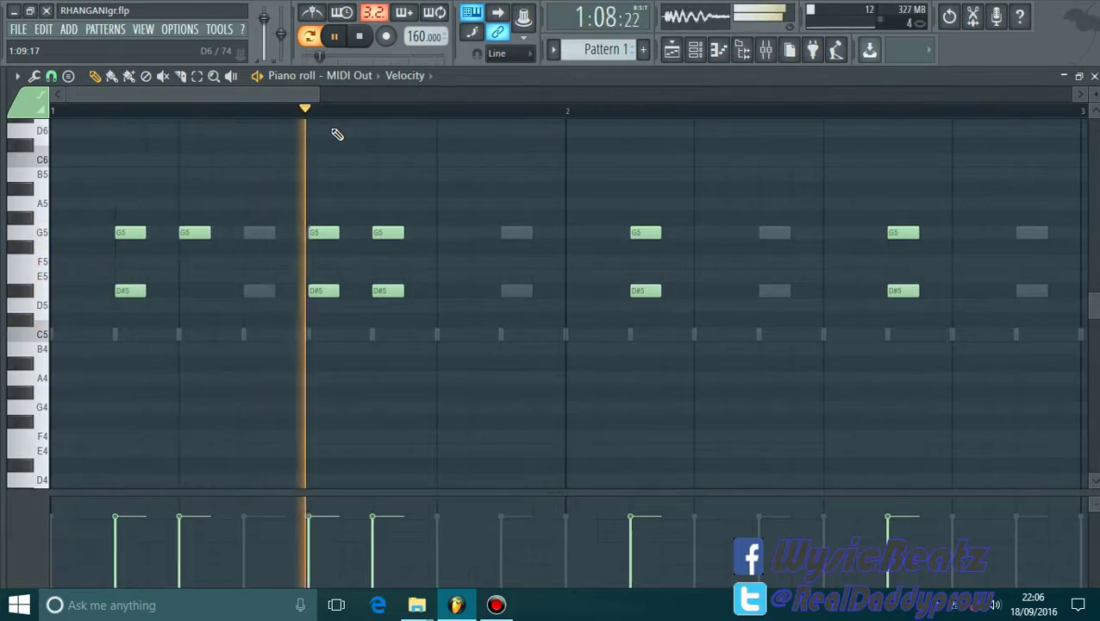
Step: Add a G#5 note at step 5 and a D#5–G#5 chord at step 9 of bar 3, and close the piano roll
scroll(509, 122, "down", 2)
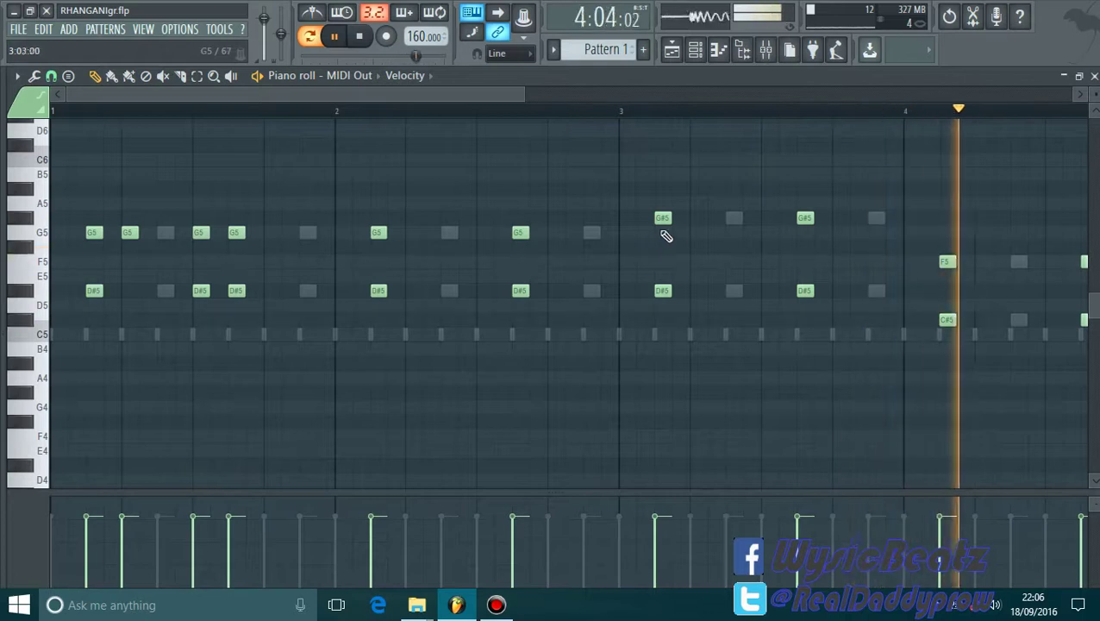
left_click(694, 219)
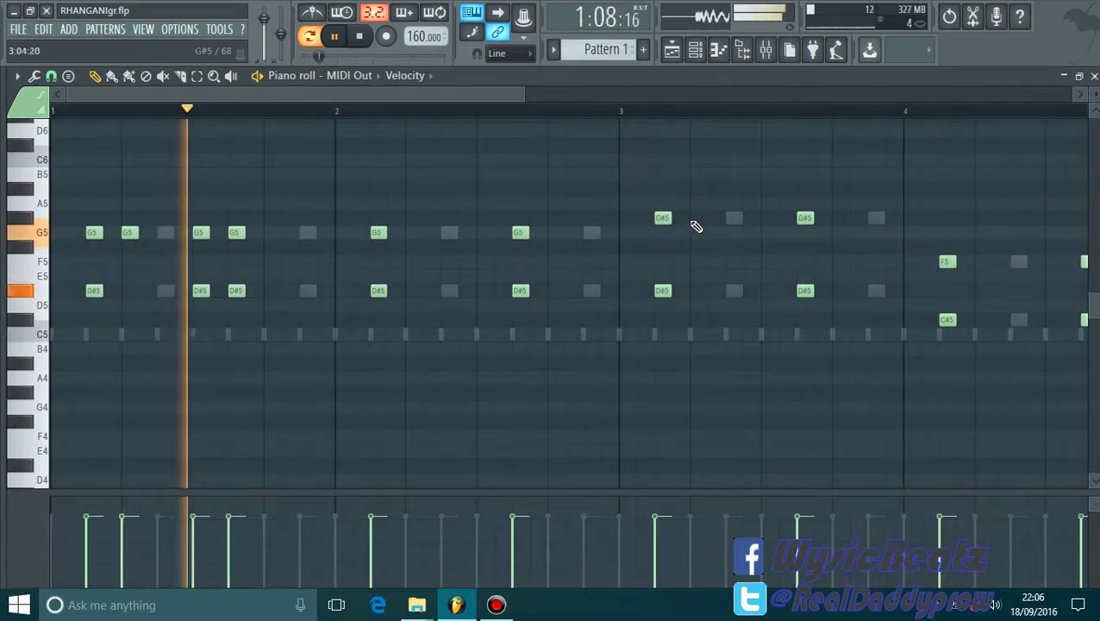
left_click(766, 291)
left_click(767, 217)
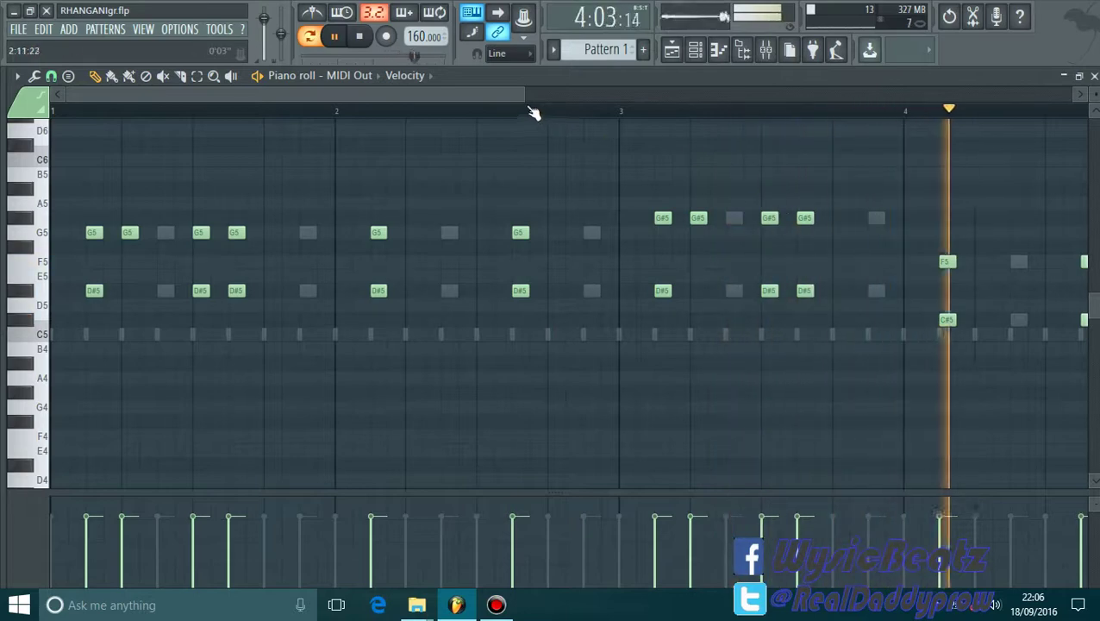
left_click_drag(527, 94, 575, 110)
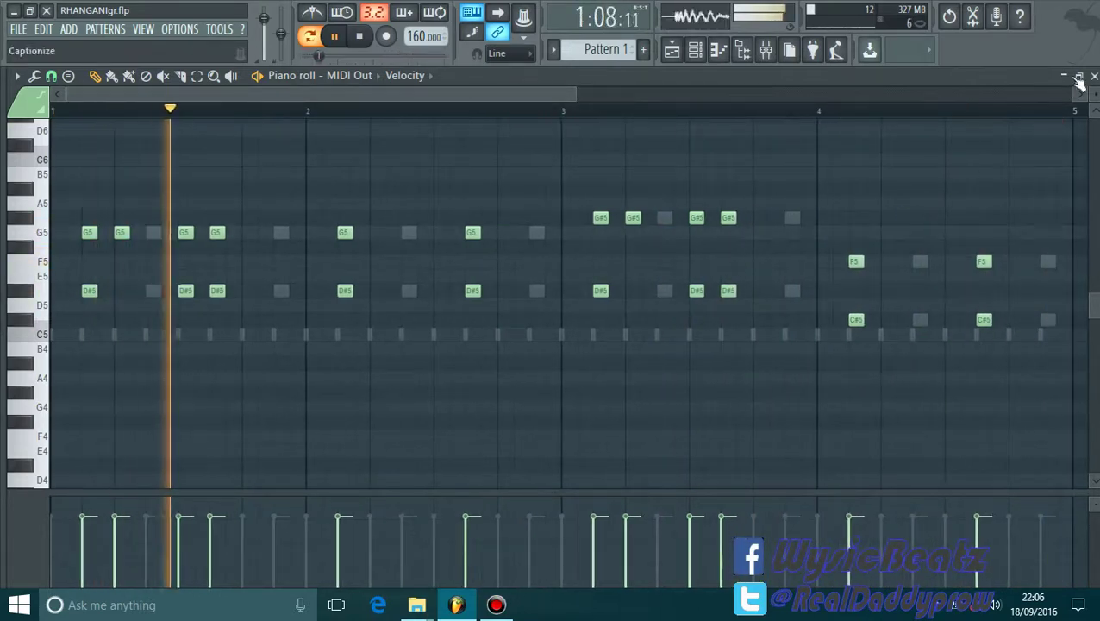
key("F6")
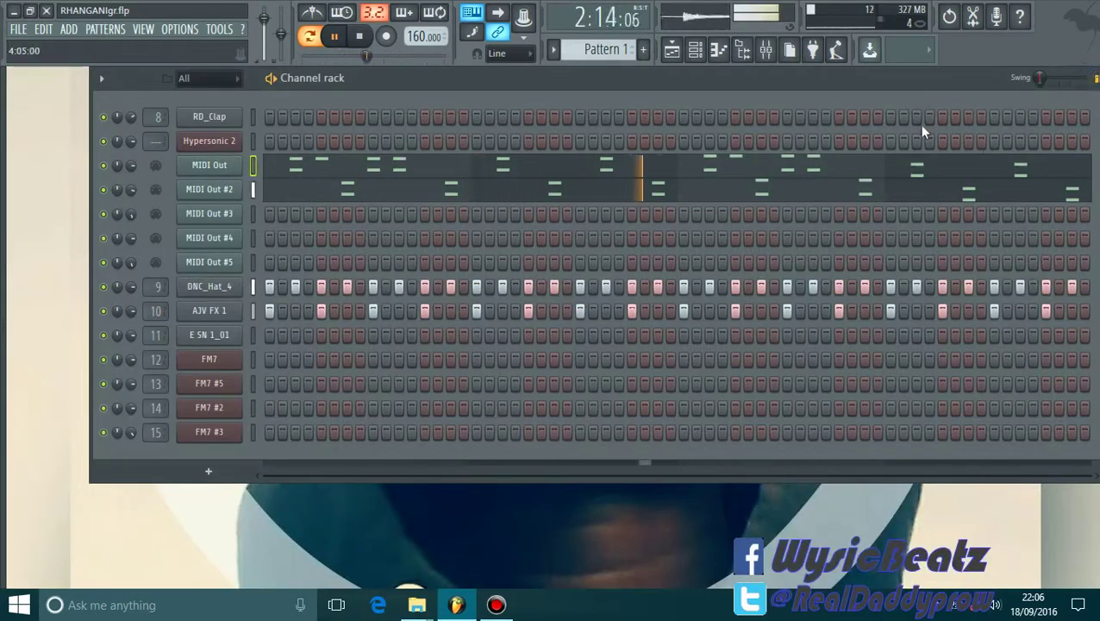
Step: Open the FM7 channel's piano roll and place a G5 note at step 3 of bar 1
right_click(226, 359)
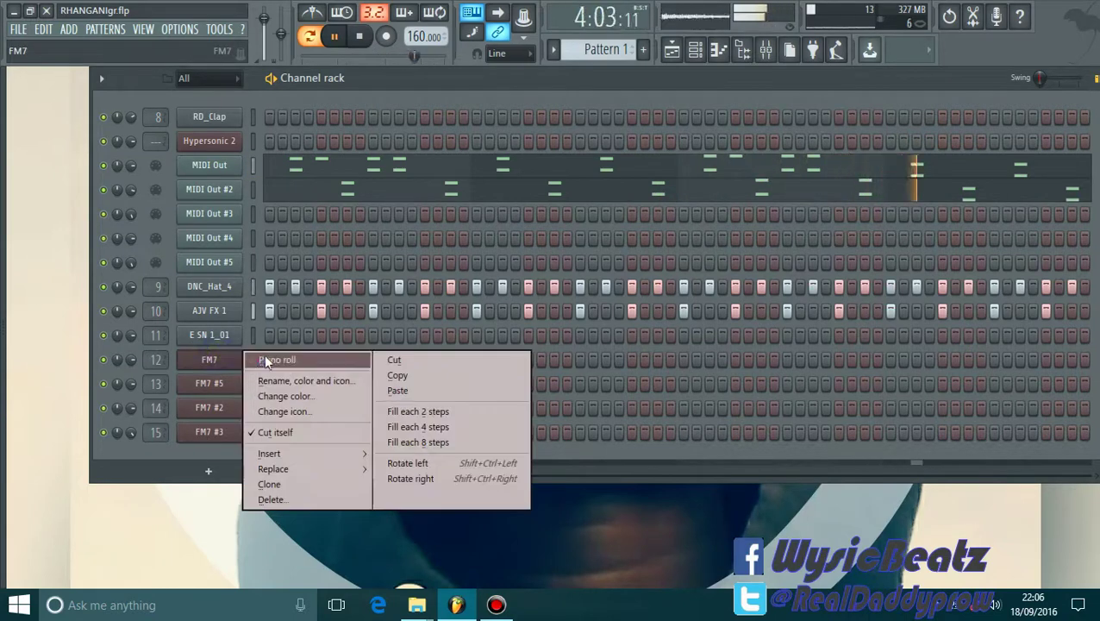
left_click(263, 356)
left_click_drag(313, 111, 454, 114)
left_click(42, 233)
left_click(102, 234)
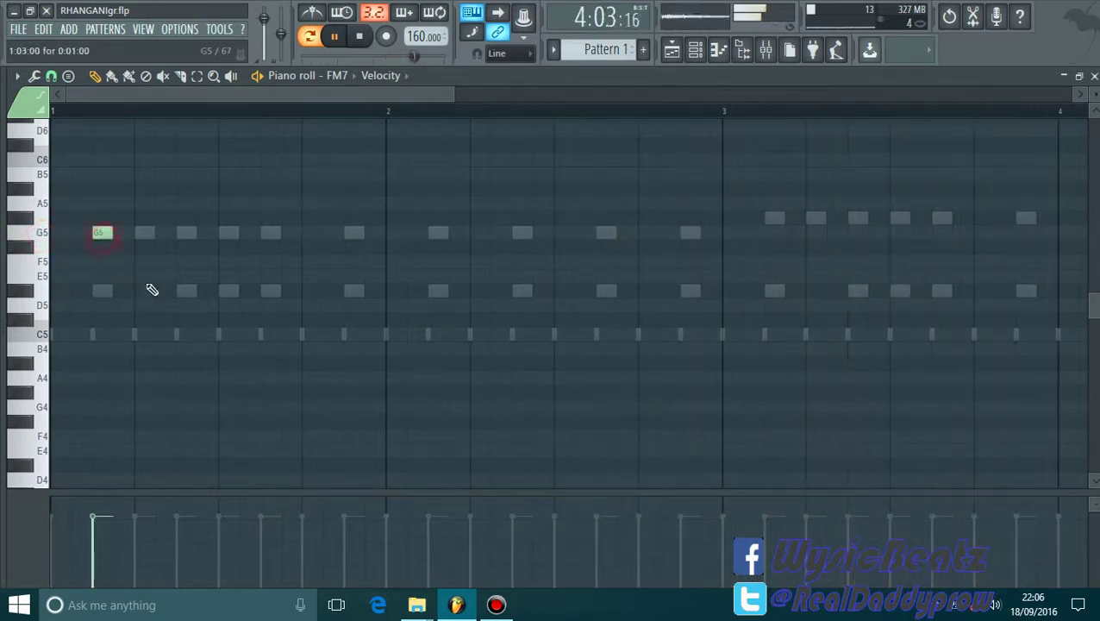
Step: Add D#5 notes at steps 5, 8, 9 and 11 of bar 1 in the FM7 melody
left_click(182, 292)
right_click(185, 292)
left_click(202, 291)
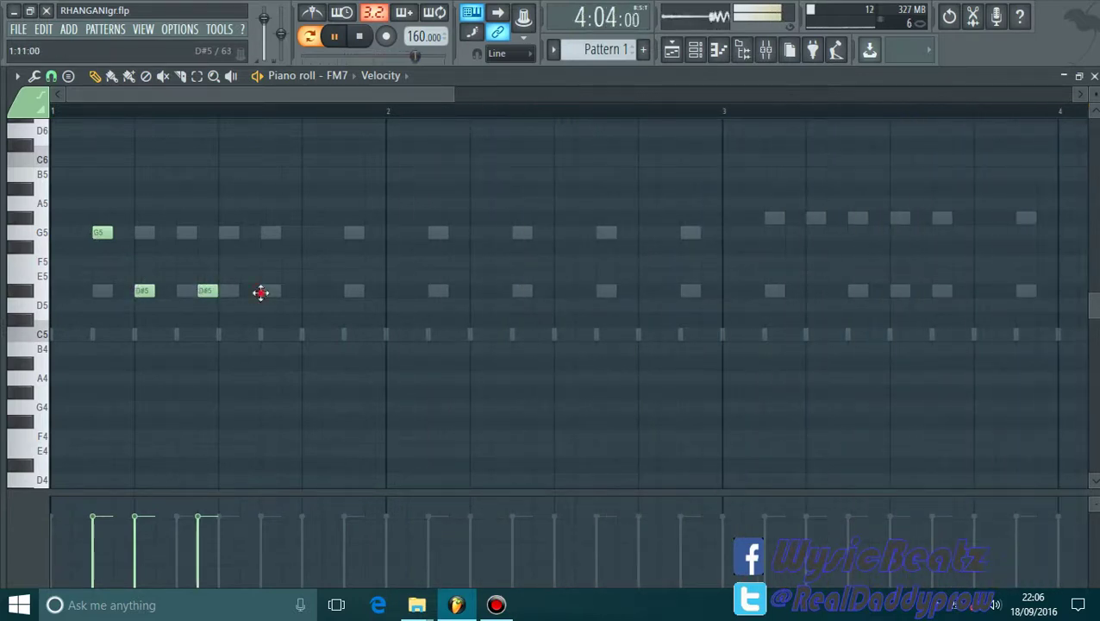
right_click(250, 291)
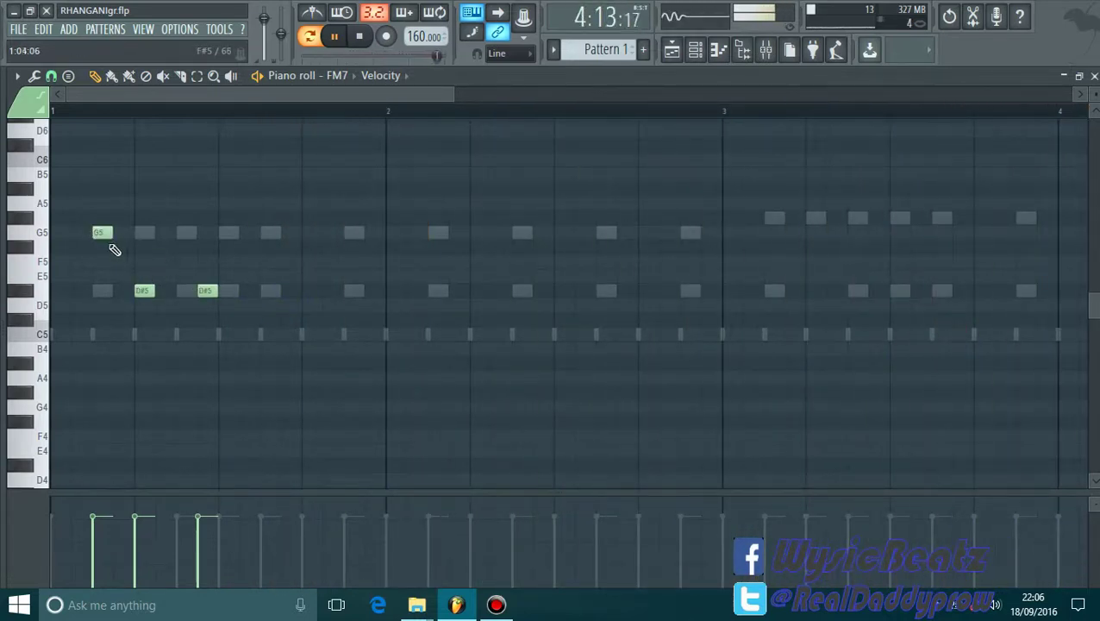
left_click(281, 290)
right_click(287, 291)
left_click(264, 291)
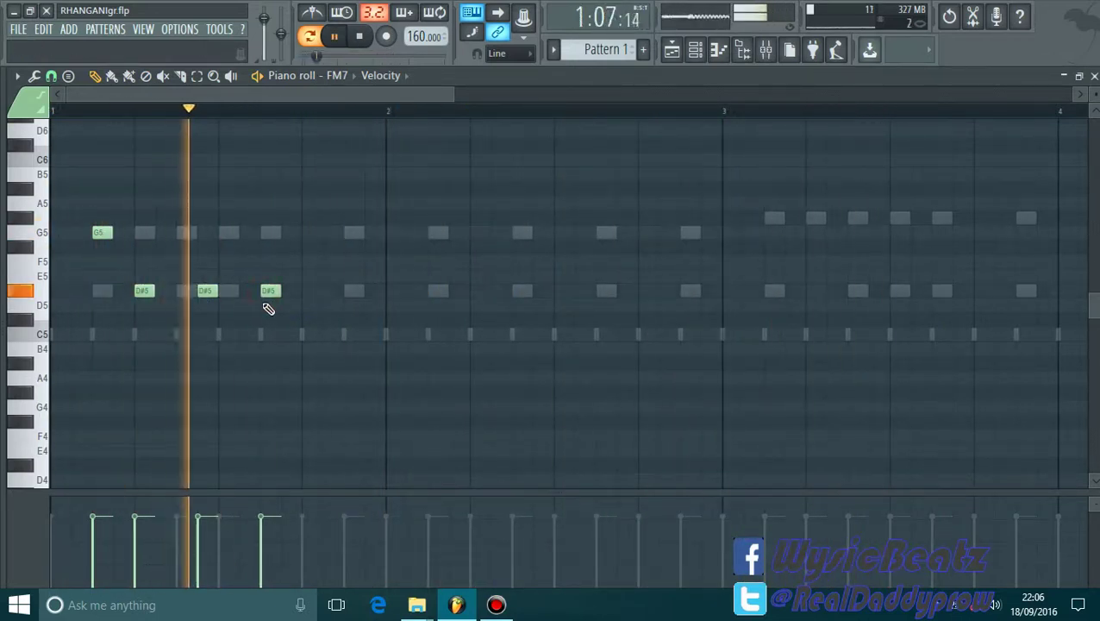
left_click(220, 291)
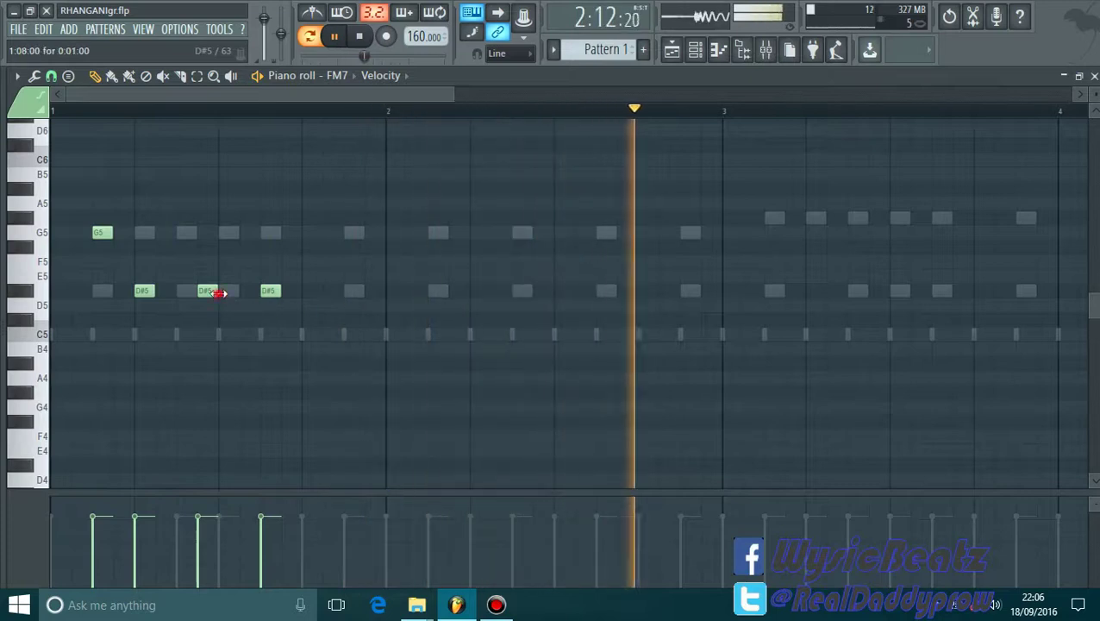
Step: Add D#5 notes at steps 3, 8, 9 and 11 of bar 2 in the FM7 melody
left_click(437, 290)
left_click(524, 291)
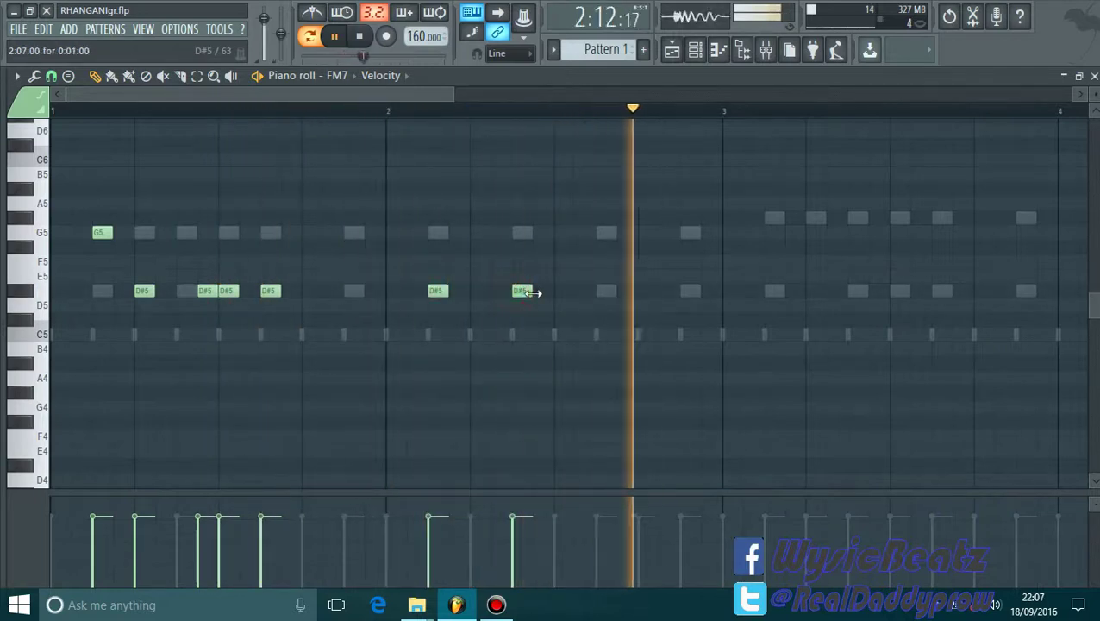
right_click(528, 293)
left_click(543, 290)
left_click(564, 291)
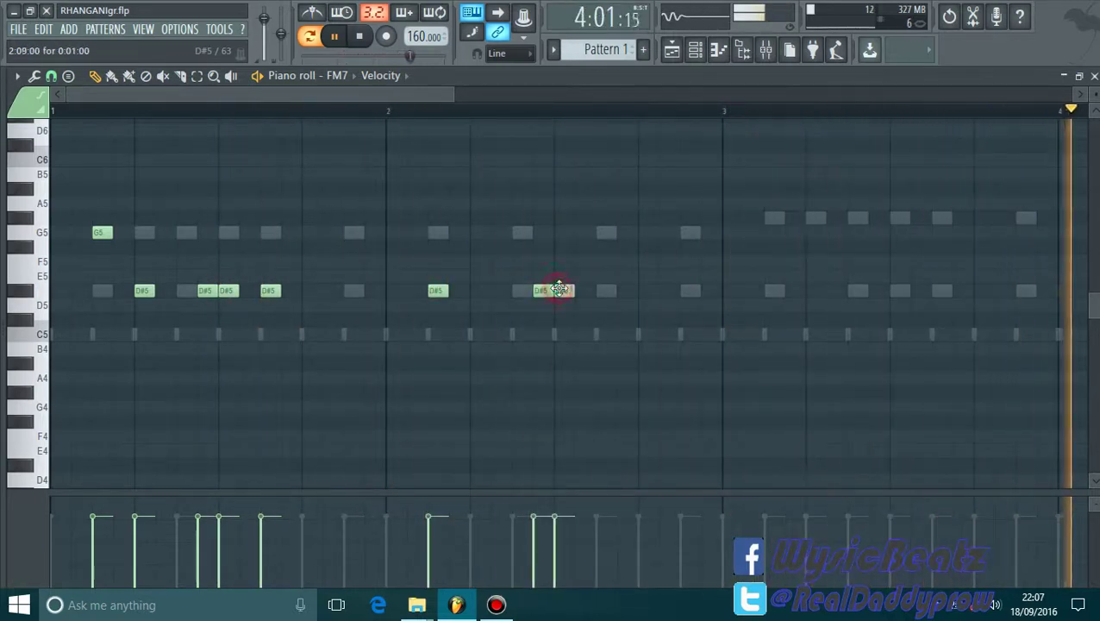
Step: Place G#5 notes at steps 3, 8, 9 and 11 and a D#5 note at step 5 of bar 3 in the FM7 melody
left_click(774, 218)
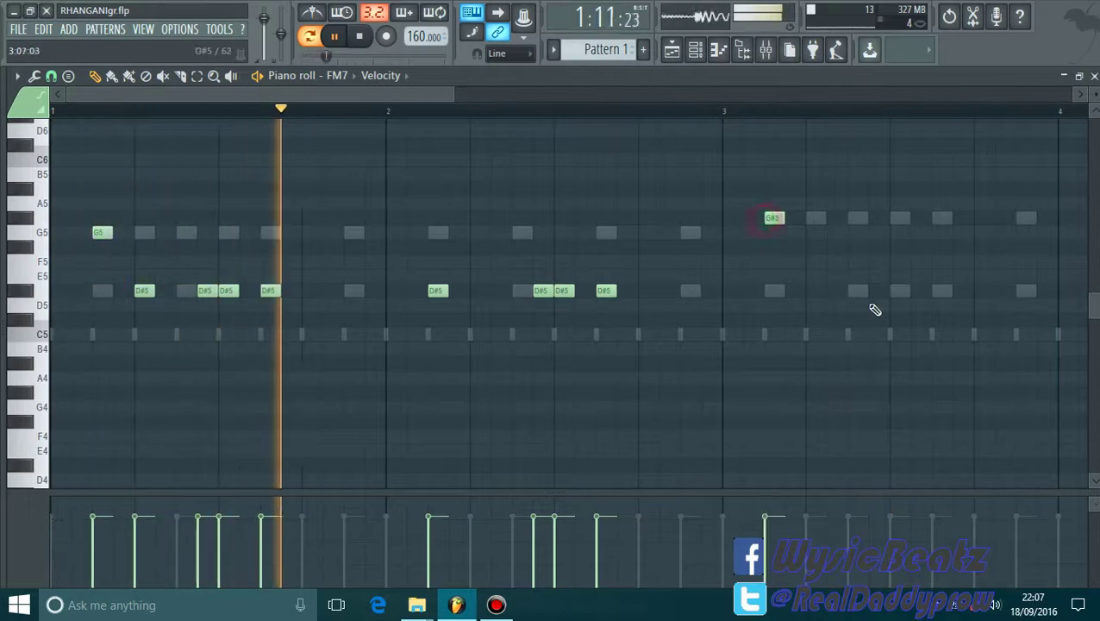
left_click(813, 291)
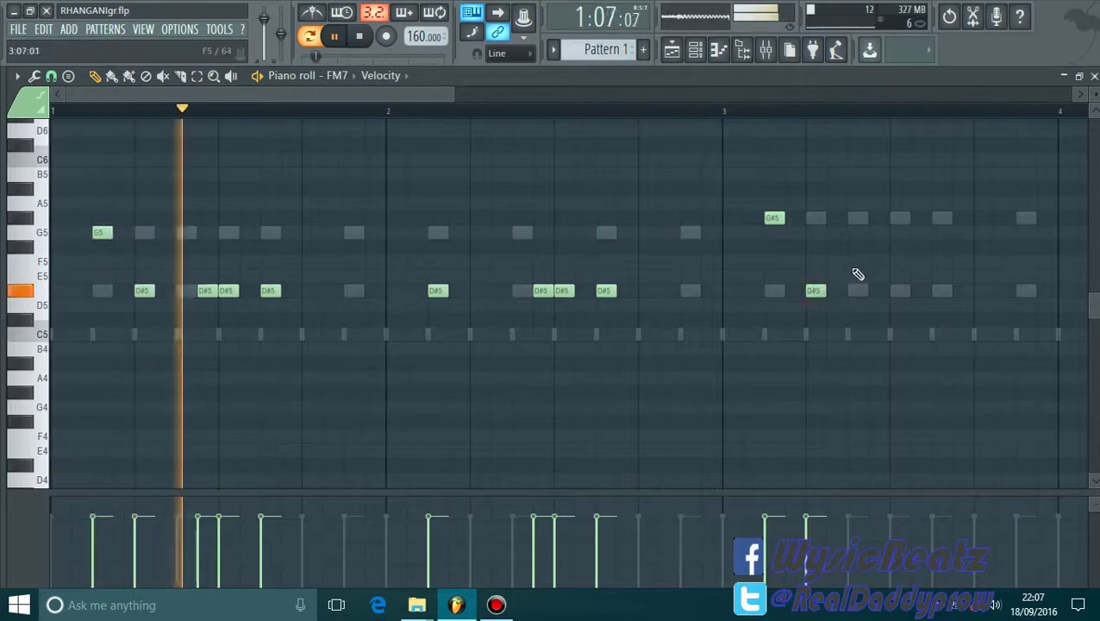
left_click(876, 218)
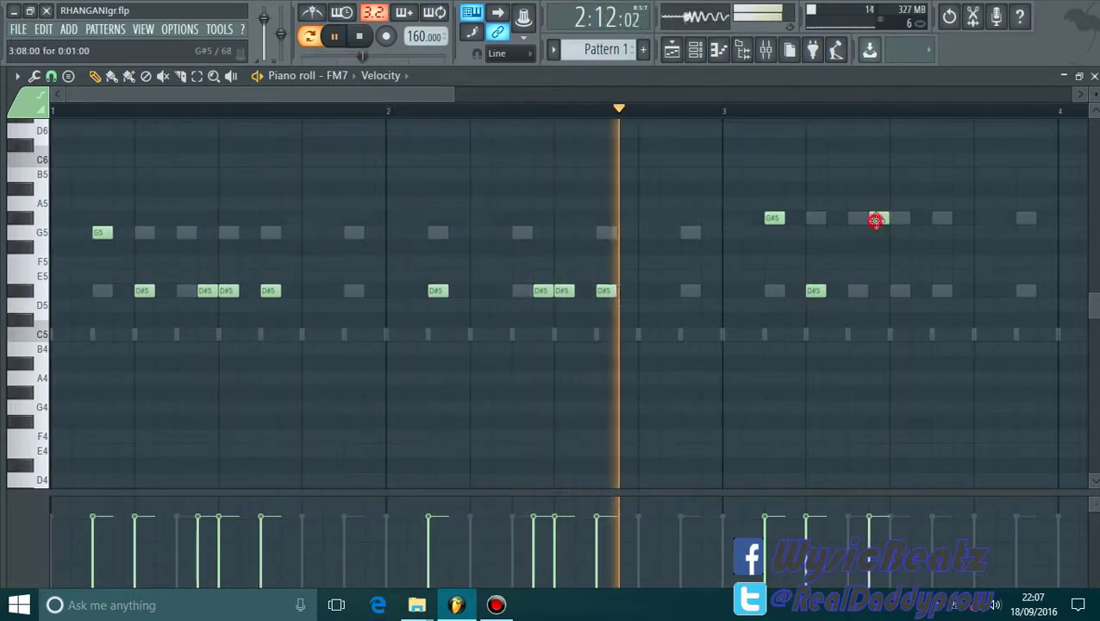
left_click(899, 218)
left_click(939, 219)
Step: Set the tempo to 167 BPM and add C#5 notes at steps 3, 8, 9 and 11 of bar 4 in the FM7 melody
scroll(448, 96, "down", 4)
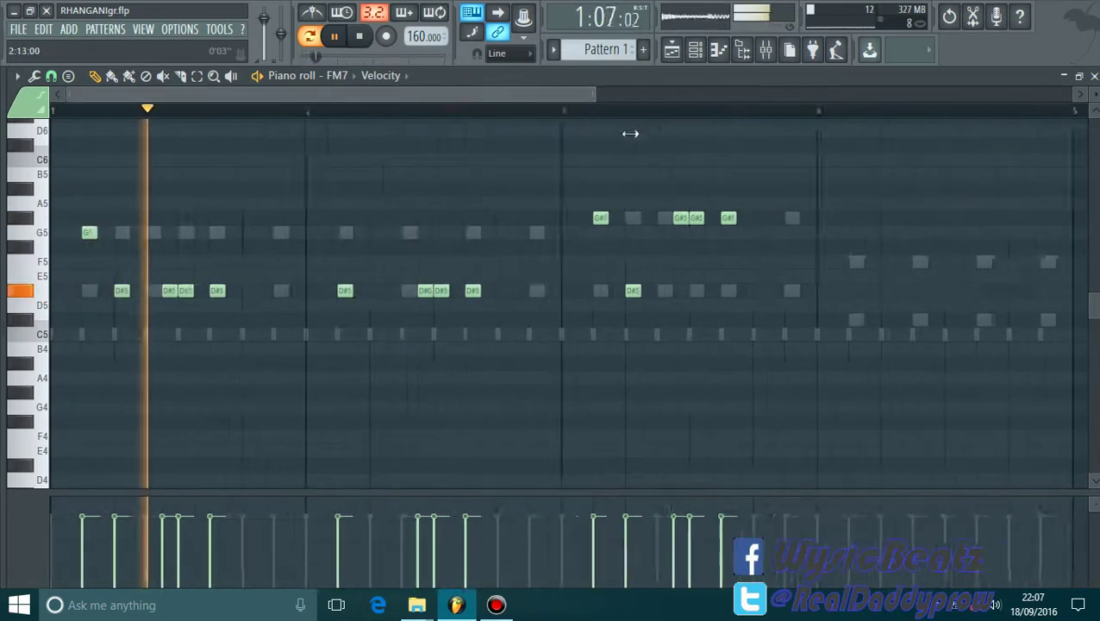
scroll(417, 37, "up", 10)
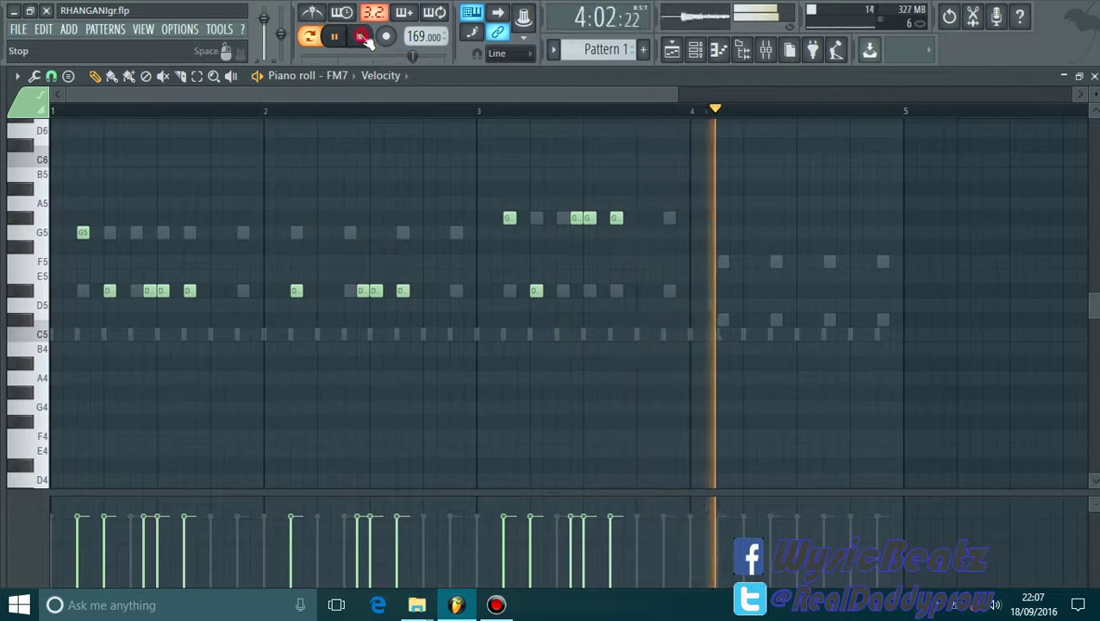
key("space")
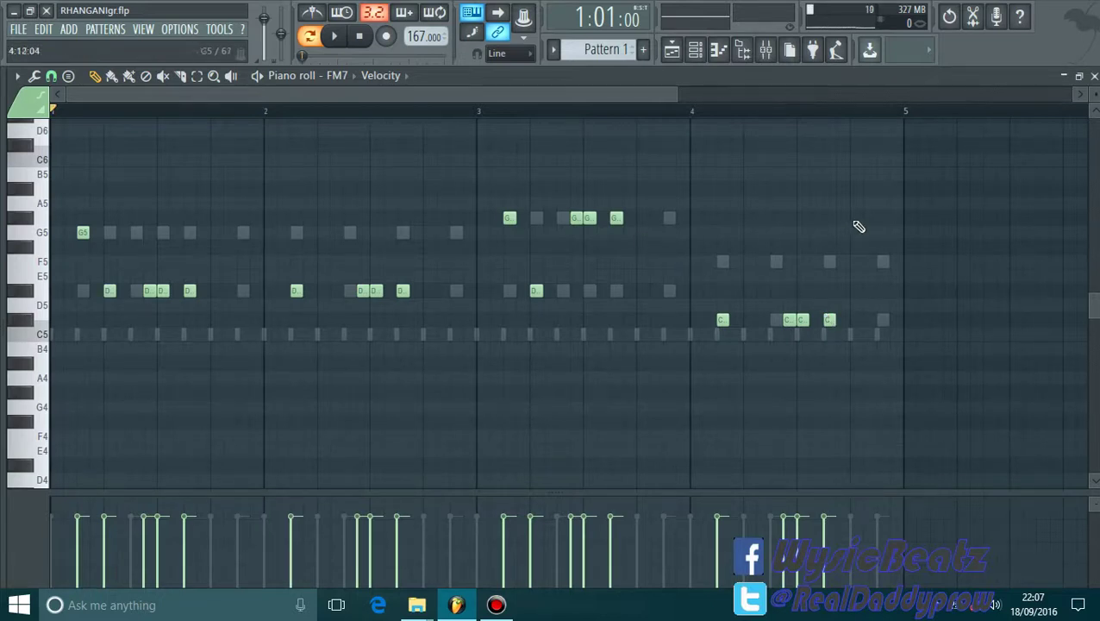
left_click(1093, 78)
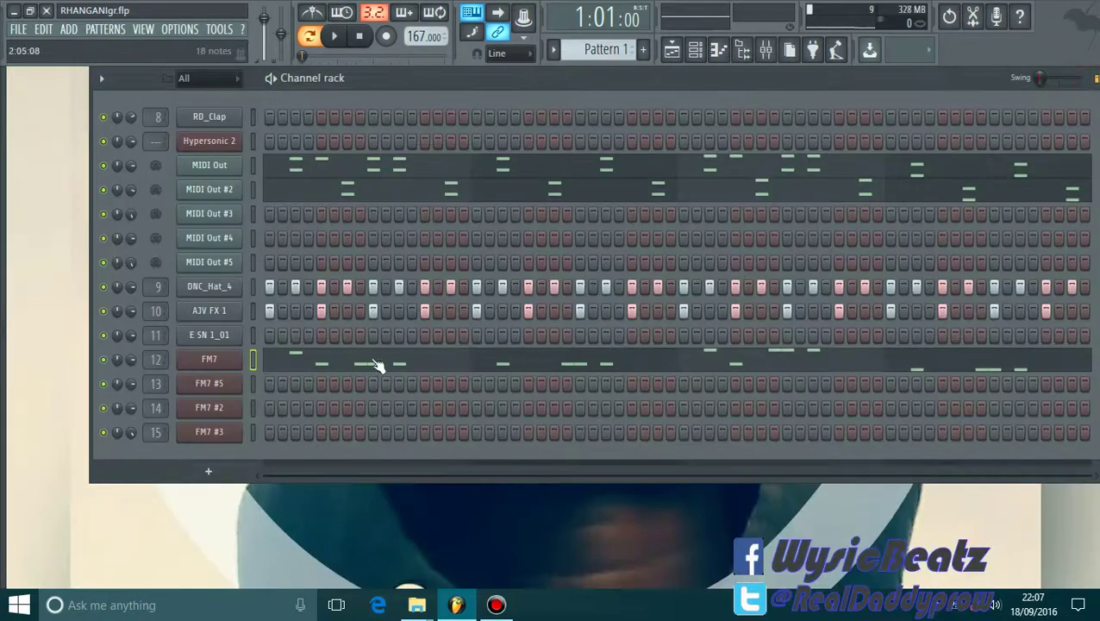
Step: Copy the FM7 melody into FM7 #5 and transpose the pasted notes up one octave
right_click(223, 360)
left_click(440, 377)
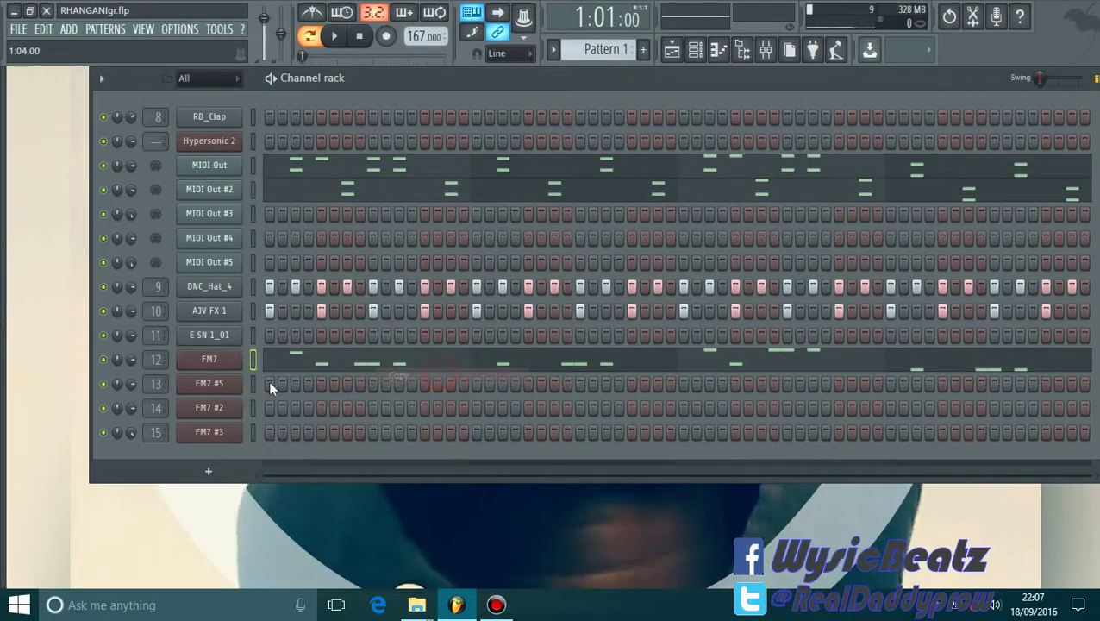
right_click(217, 384)
left_click(431, 411)
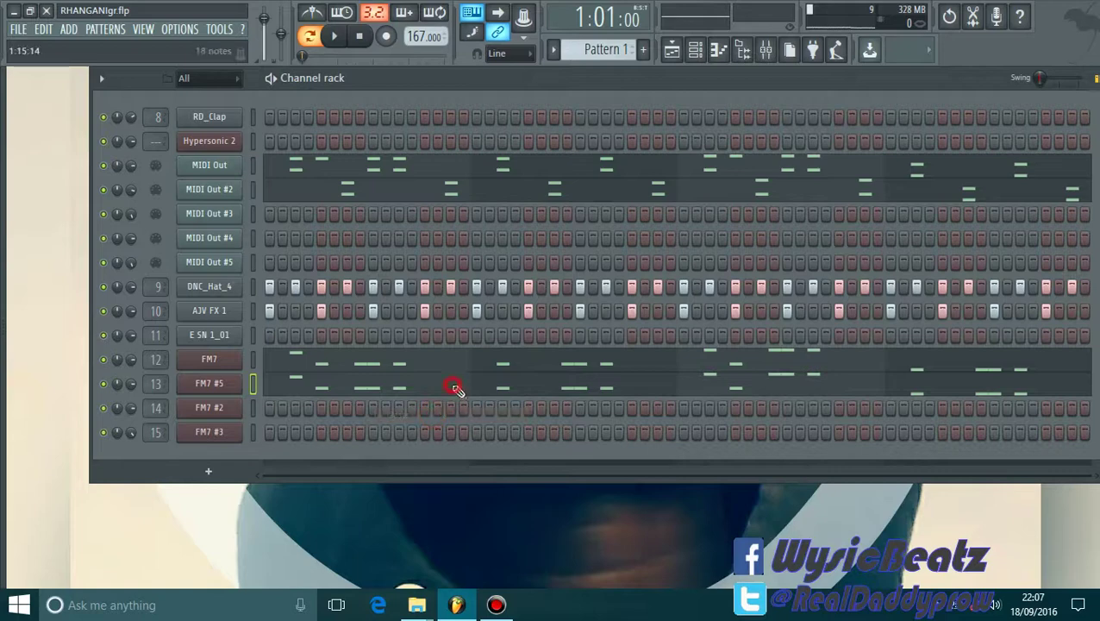
left_click(455, 385)
key("ctrl+Up")
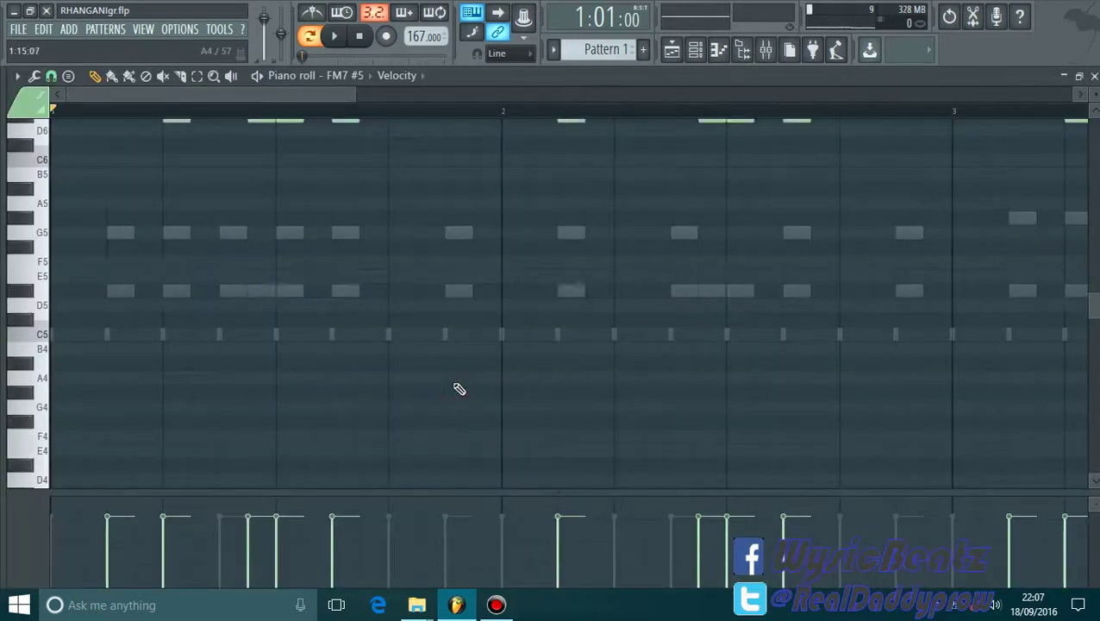
left_click(1093, 76)
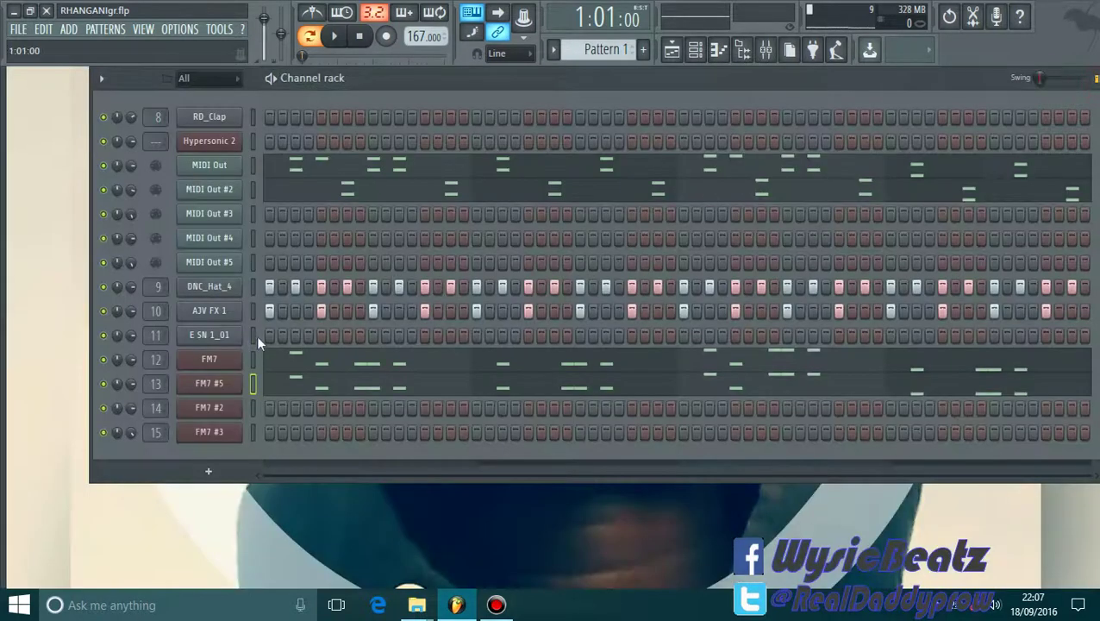
Step: Paste the FM7 melody into FM7 #2 and transpose the pasted notes down one octave
right_click(220, 409)
left_click(397, 439)
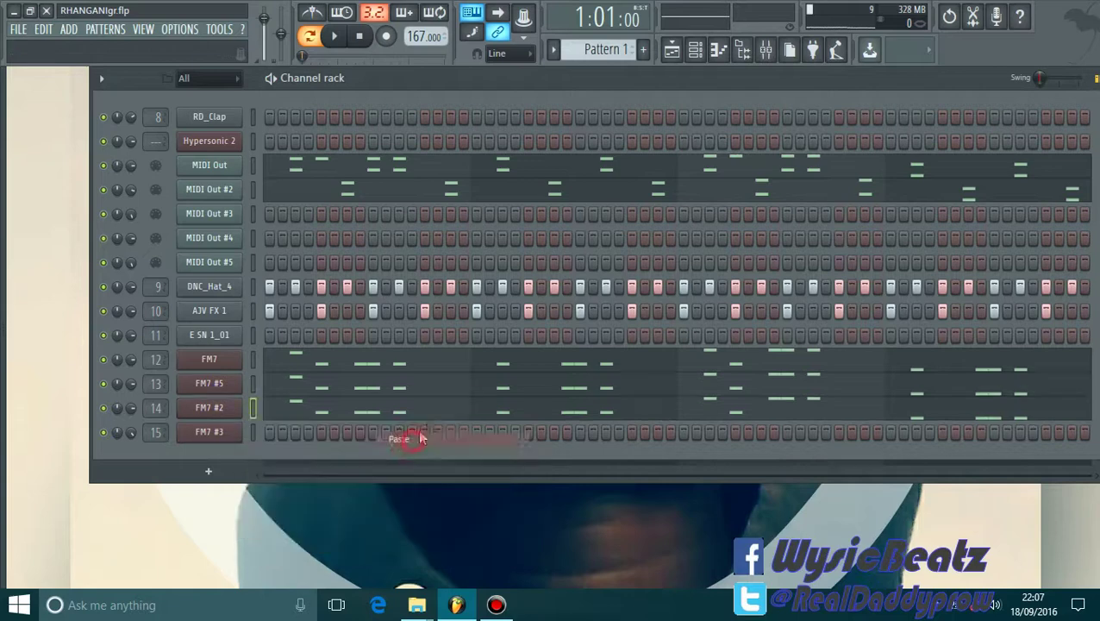
left_click(442, 410)
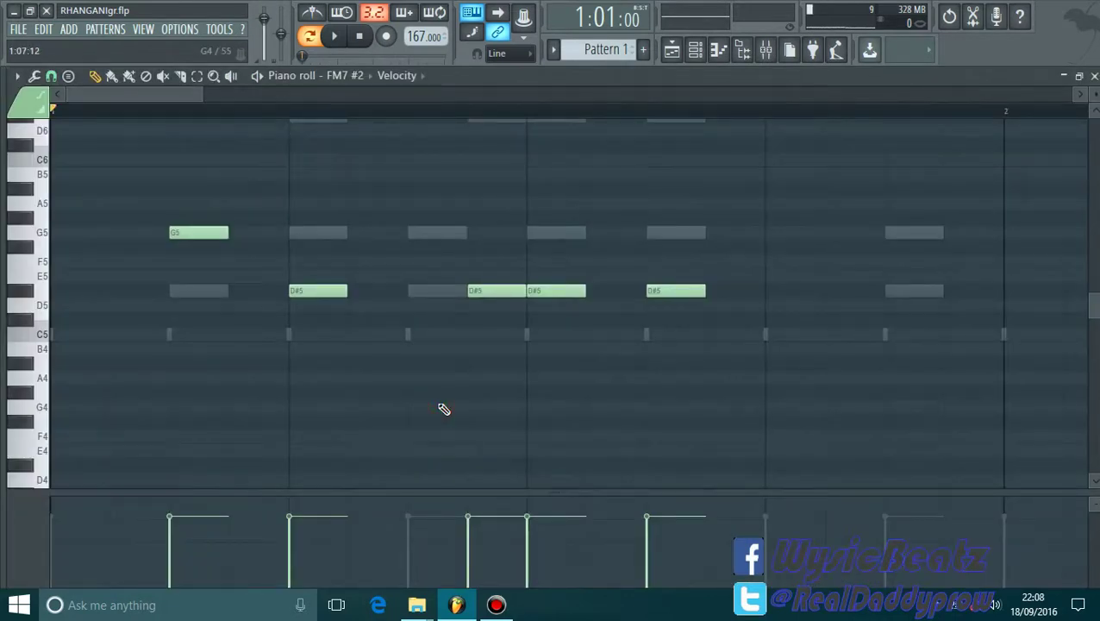
key("ctrl+Down")
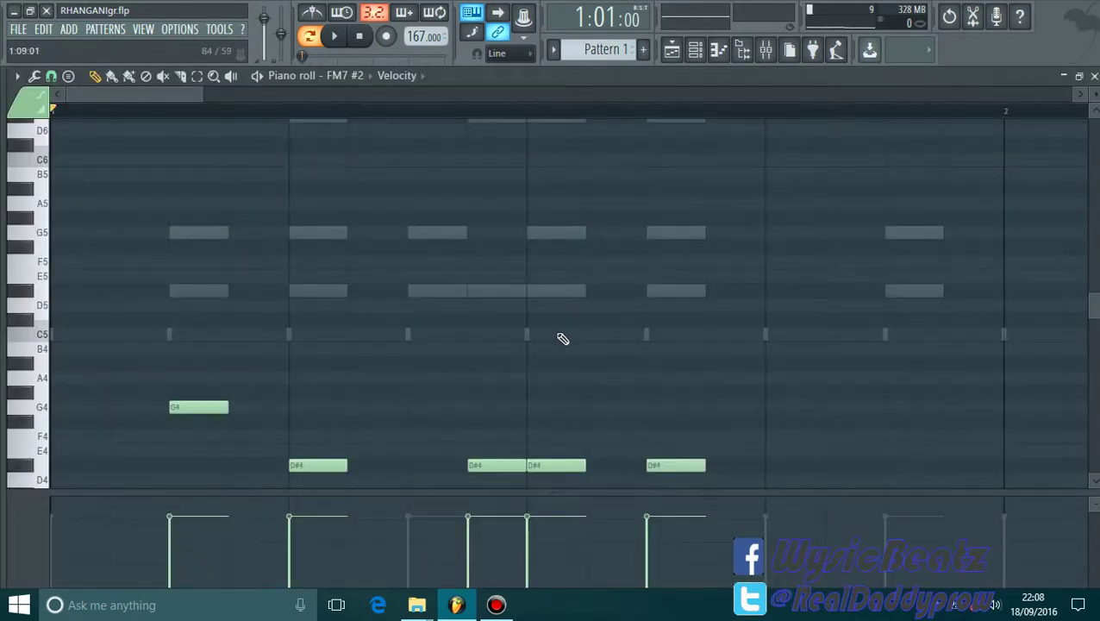
left_click(1094, 77)
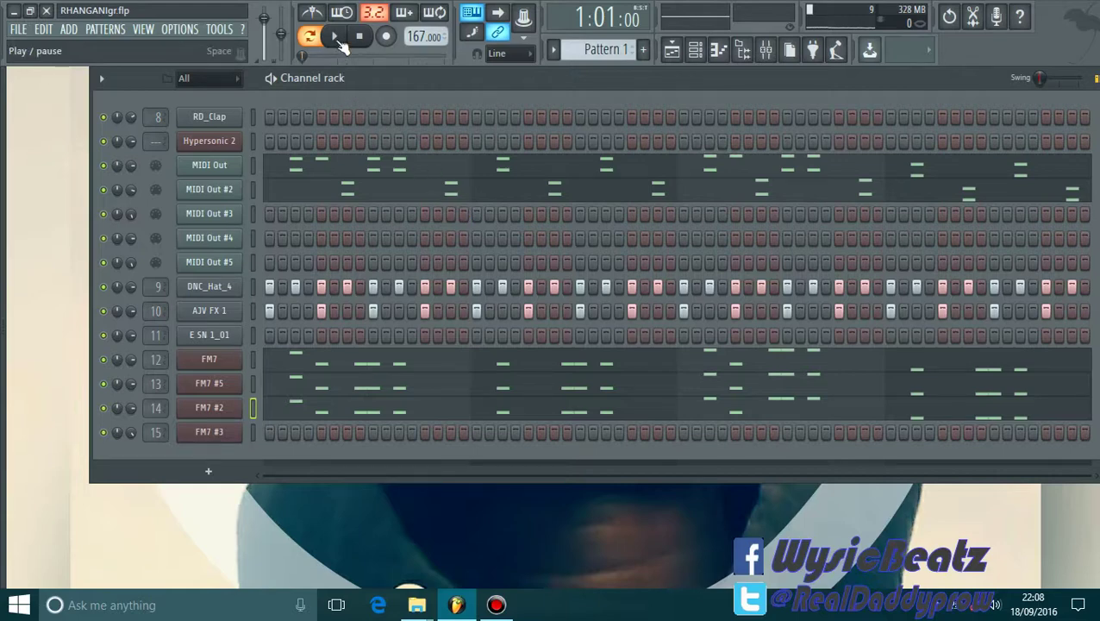
Step: Review all four bars of the FM7 melody in its piano roll, and play back Pattern 1
left_click(457, 366)
mouse_move(134, 91)
left_mouse_down()
mouse_move(652, 179)
mouse_move(1044, 138)
left_mouse_up()
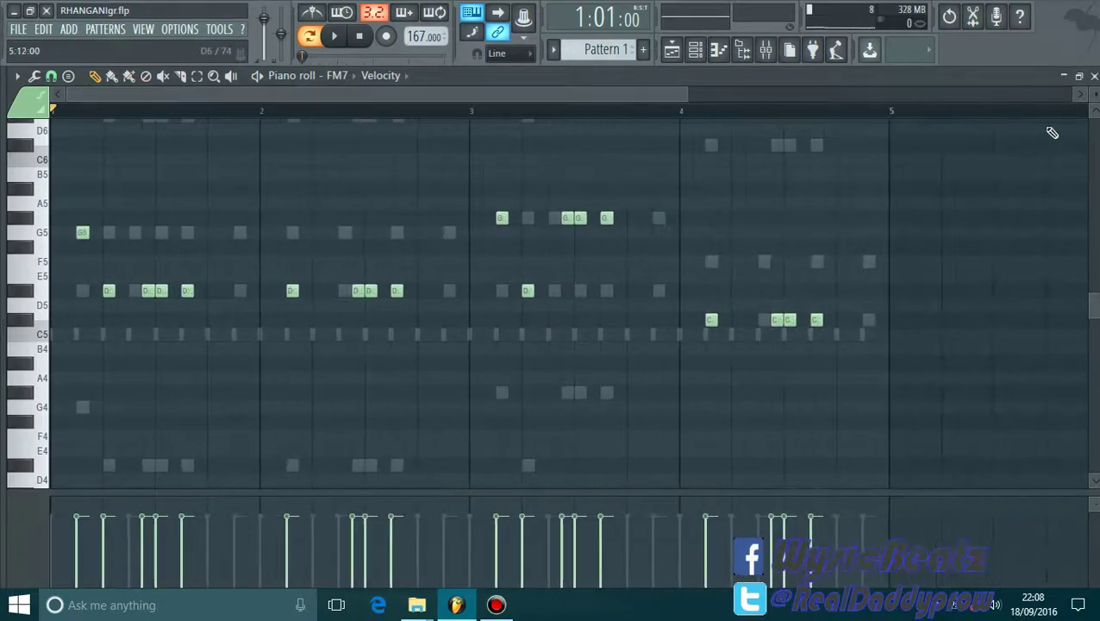
left_click(1094, 76)
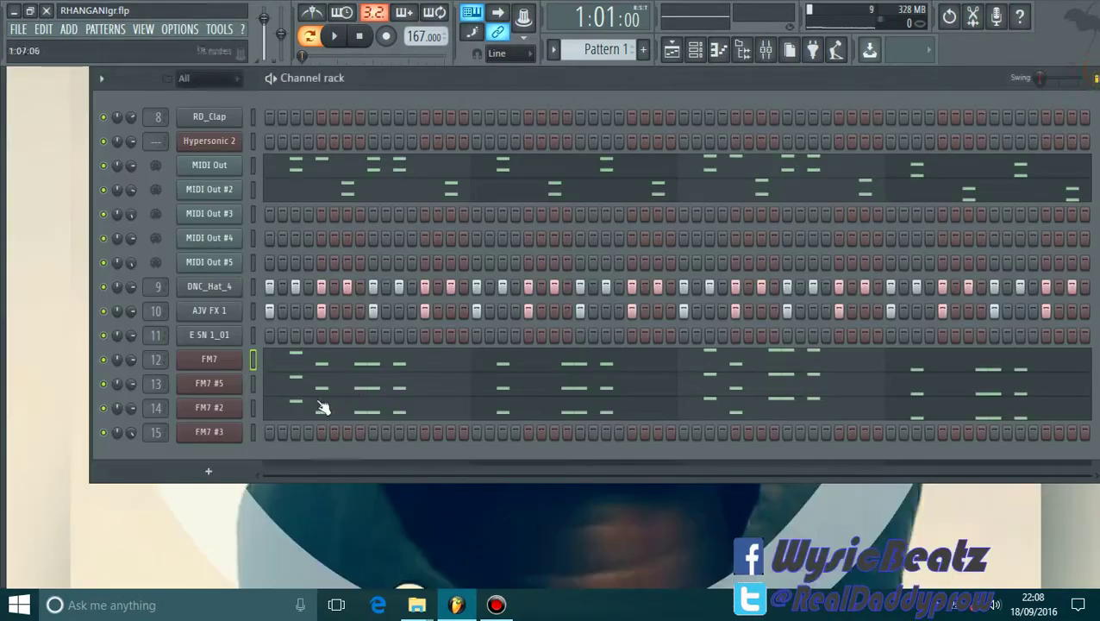
left_click(332, 36)
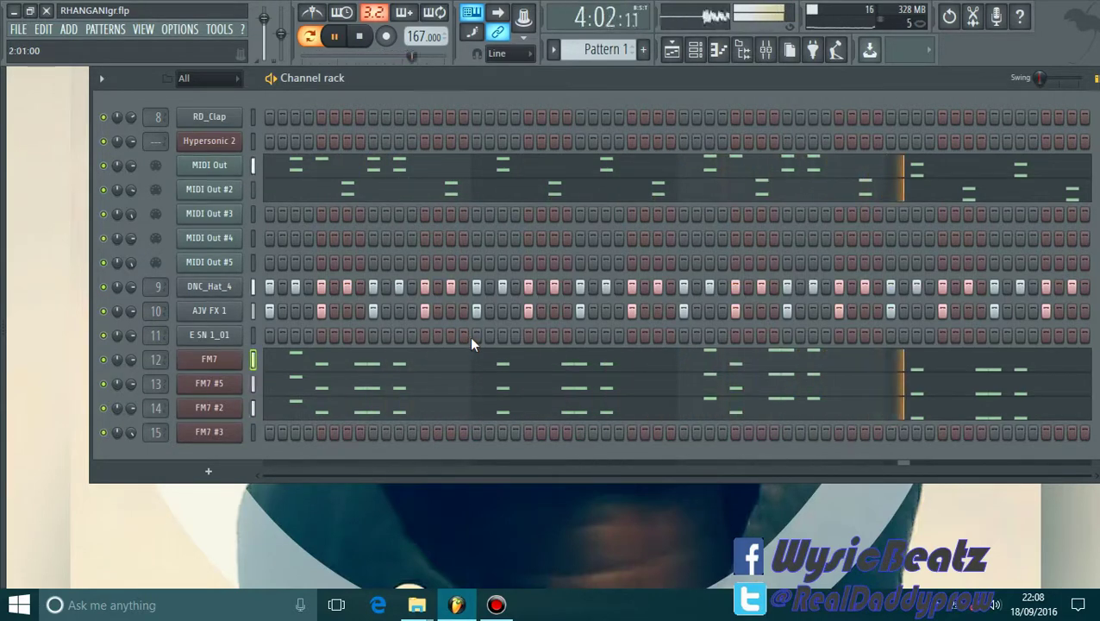
Step: Fill the RD_Clap channel with a hit on every fourth step across the pattern
right_click(233, 116)
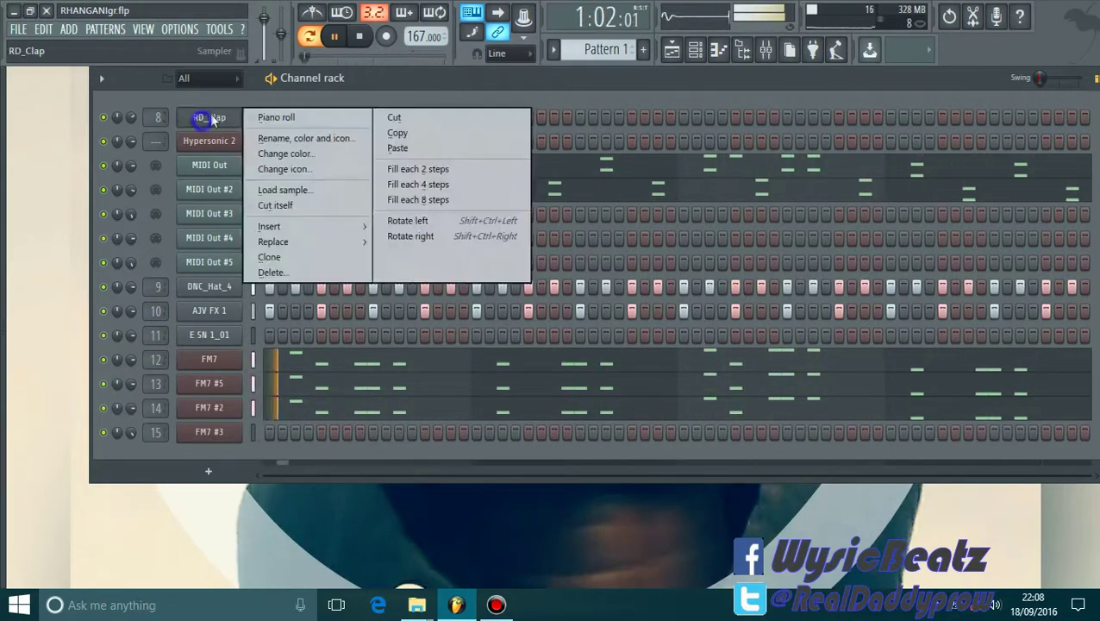
left_click(402, 184)
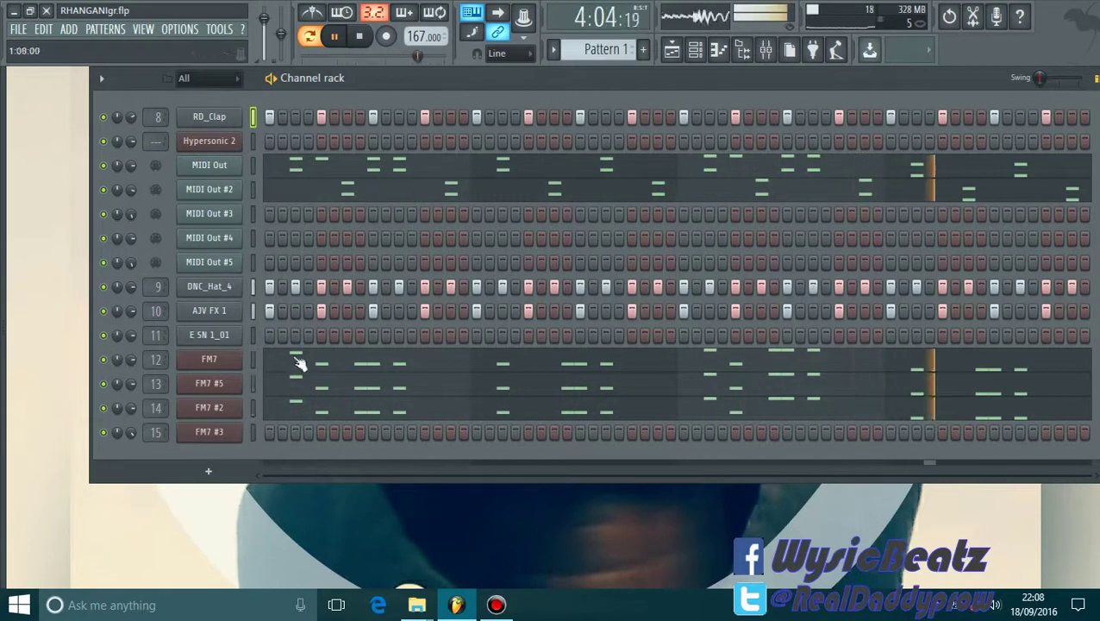
Step: Place a G5 note at step 11 of bar 1 in the FM7 #3 piano roll and return to the channel rack
right_click(208, 437)
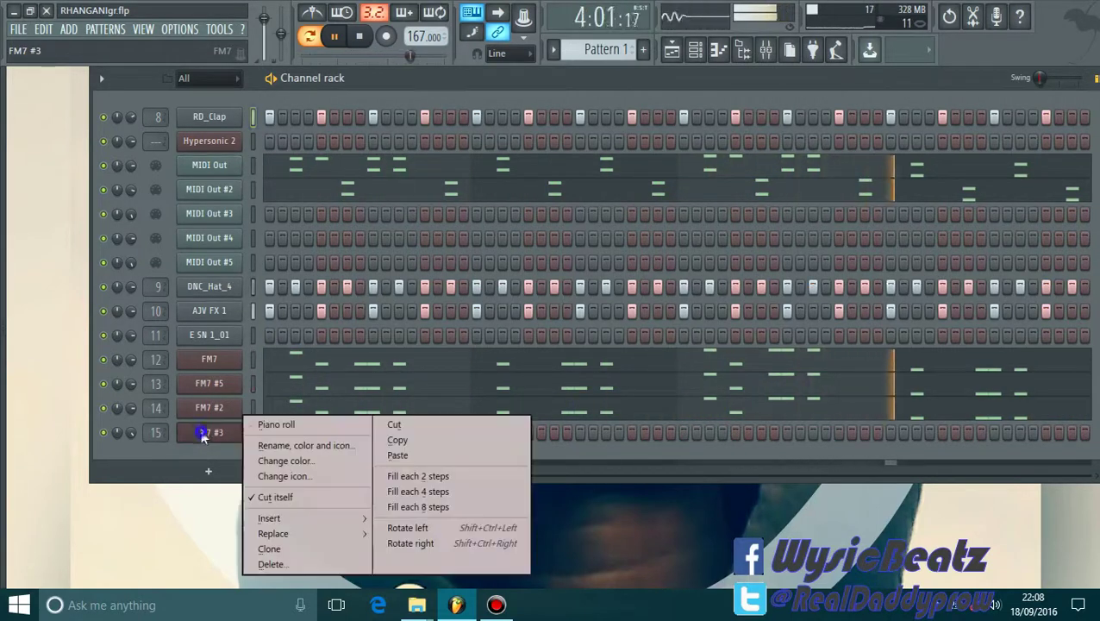
left_click(277, 426)
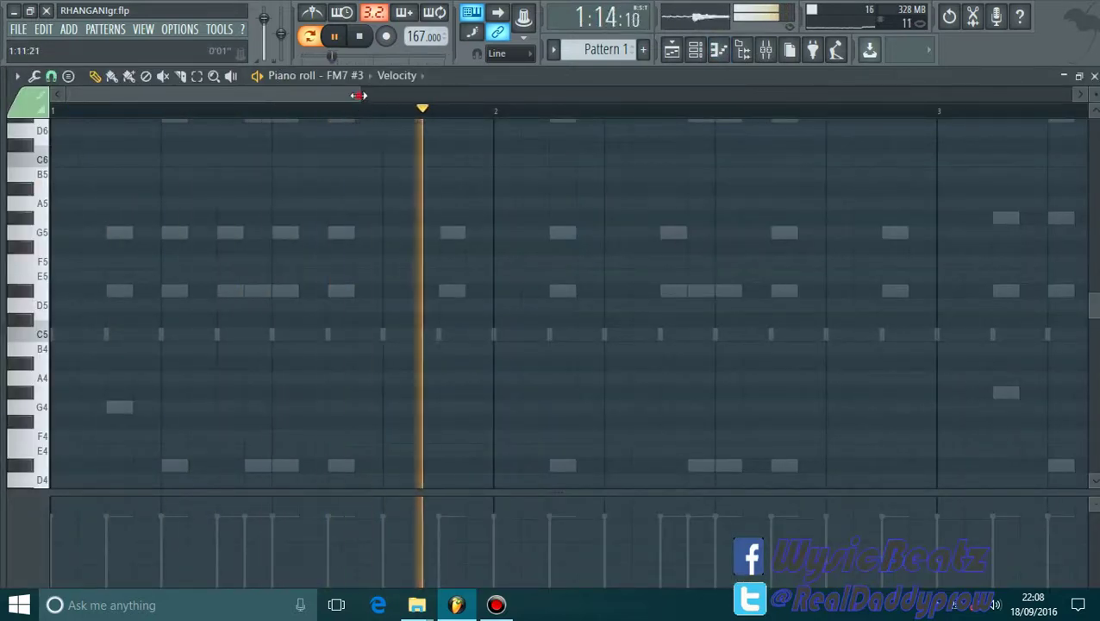
left_click_drag(430, 107, 575, 168)
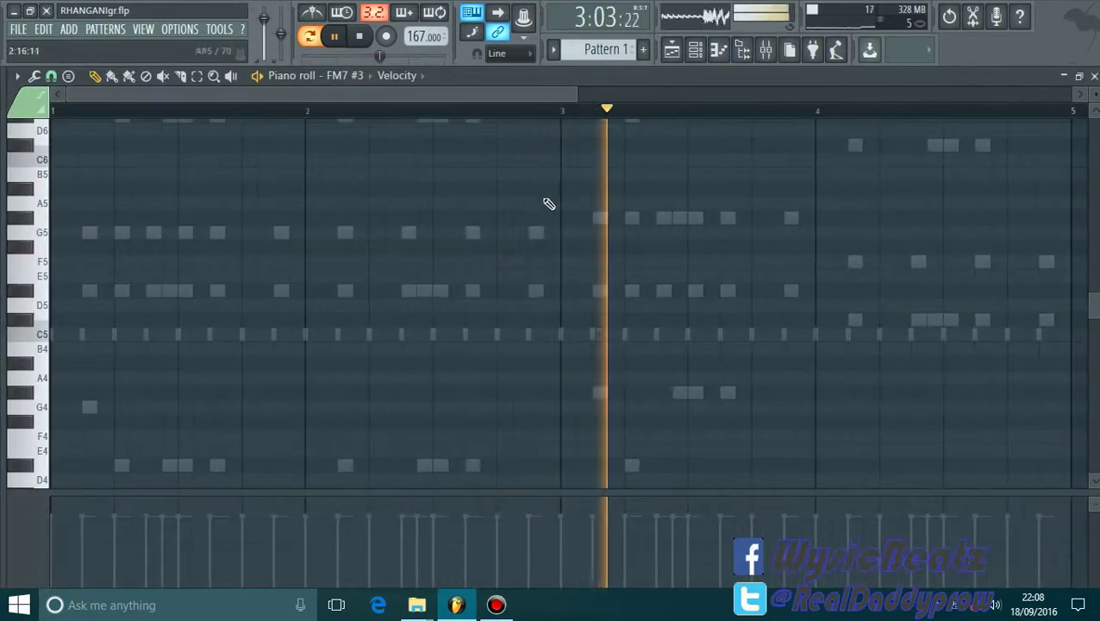
scroll(462, 246, "up", 2)
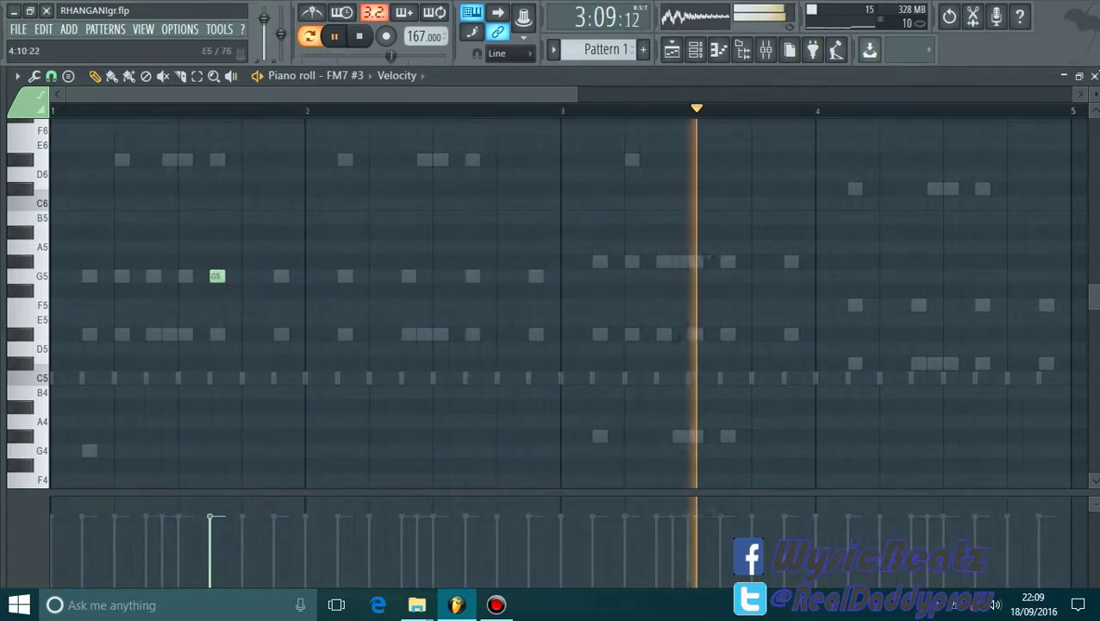
key("F7")
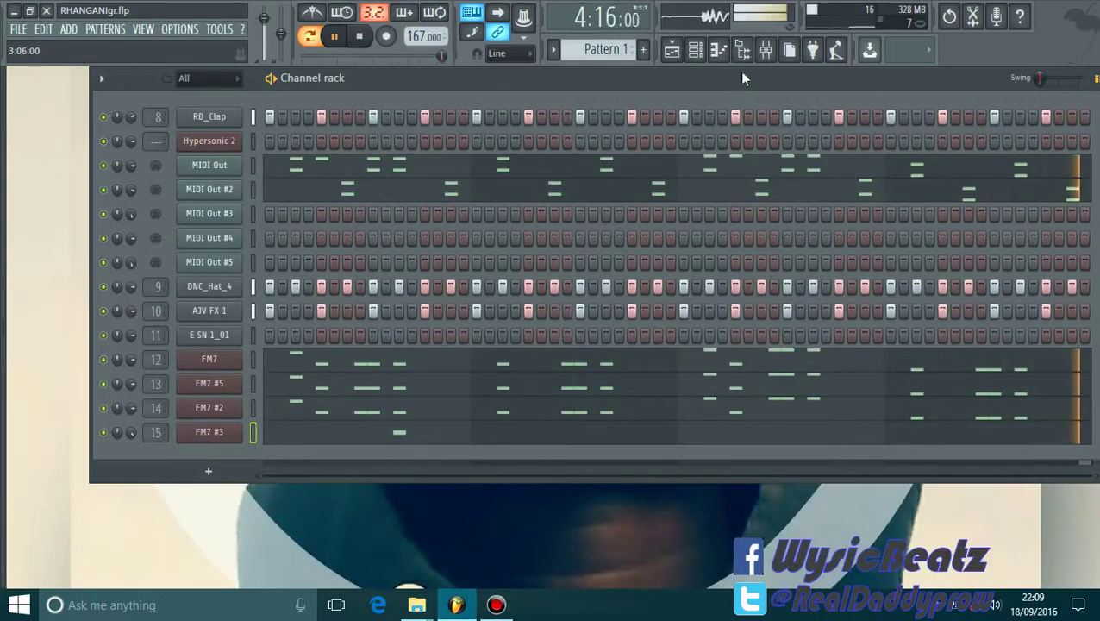
Step: Disable Fruity Delay on the FM7 #3 mixer track
left_click(766, 50)
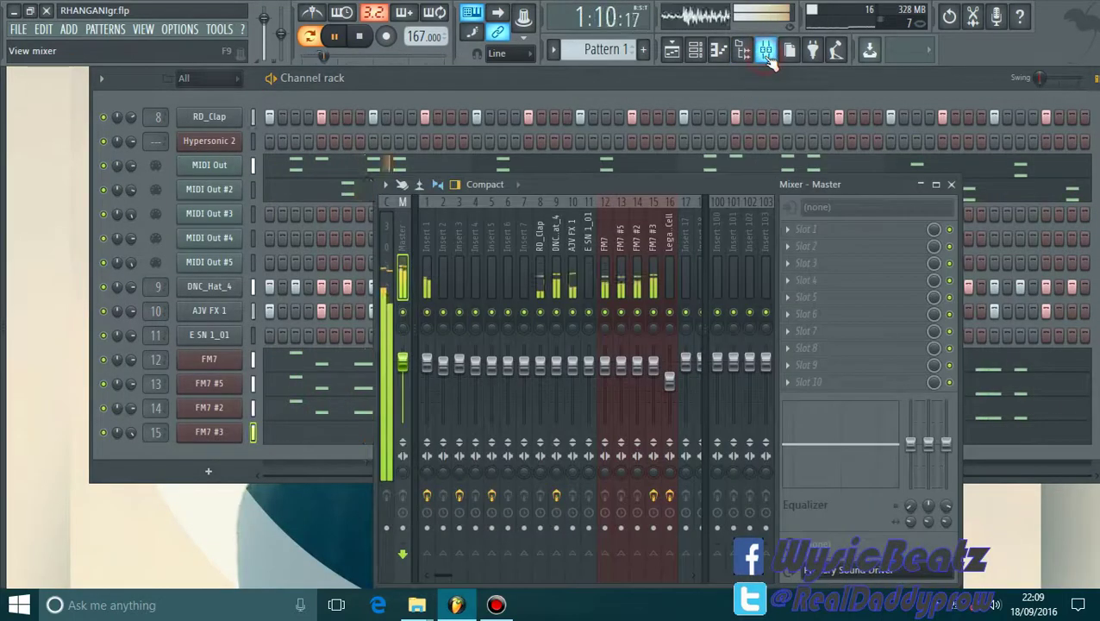
left_click(652, 288)
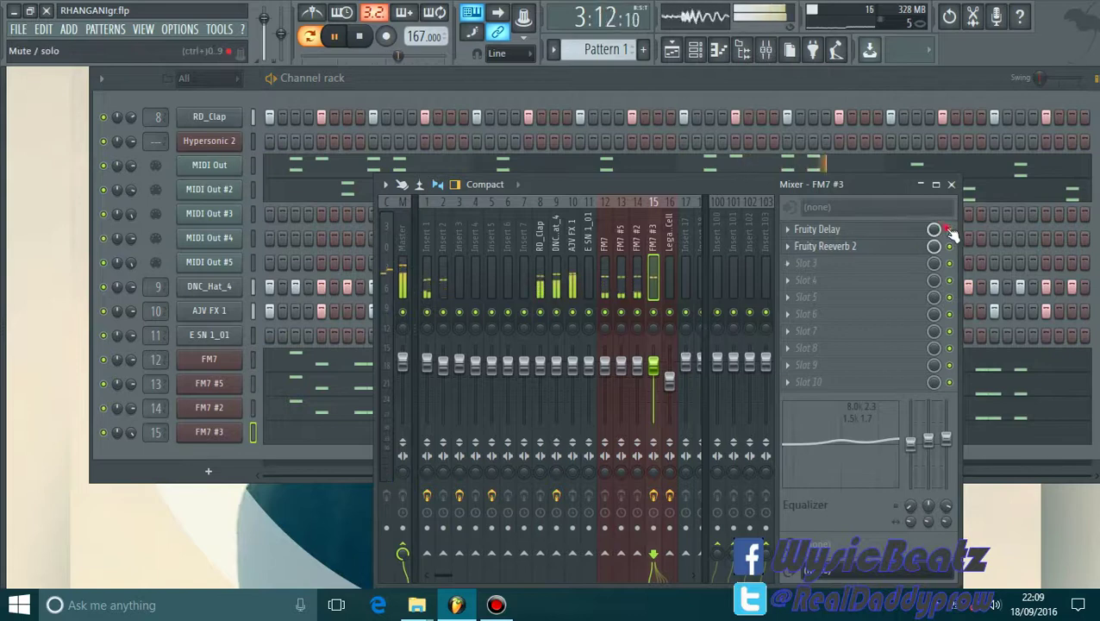
left_click(960, 89)
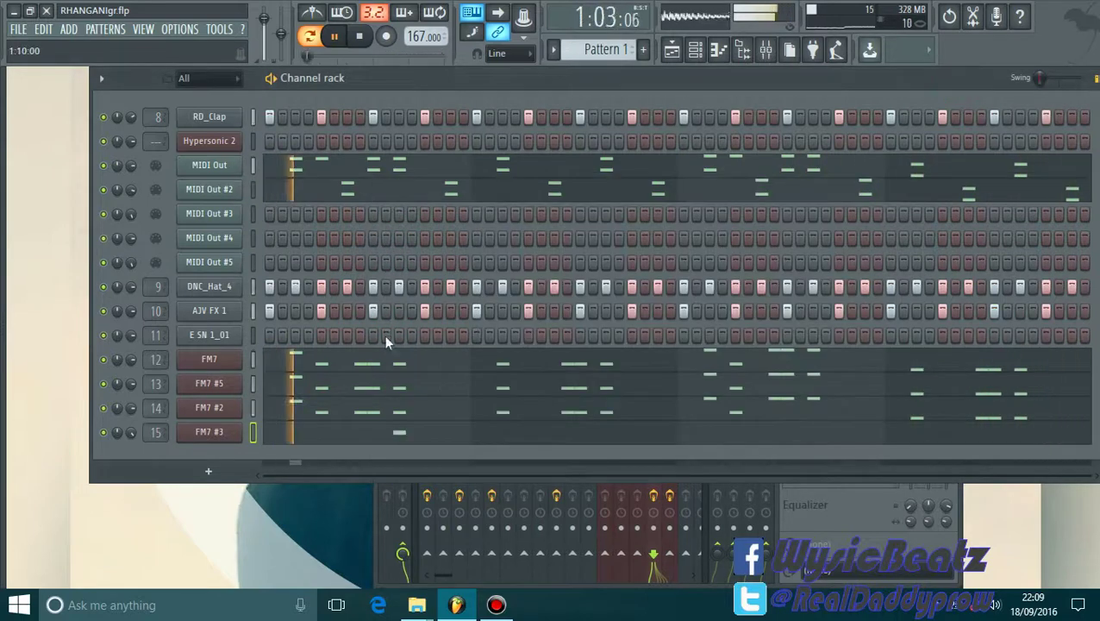
Step: Add G5 notes at steps 14 and 15 of bar 1 in the FM7 #3 piano roll
left_click(434, 431)
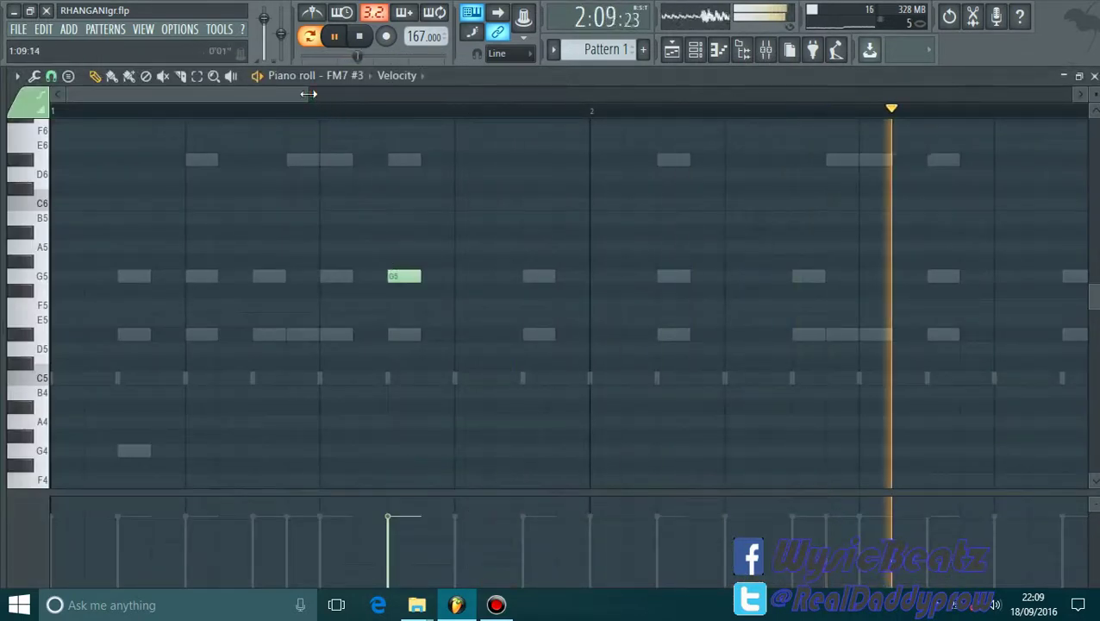
left_click_drag(414, 123, 447, 121)
left_click(306, 276)
right_click(311, 277)
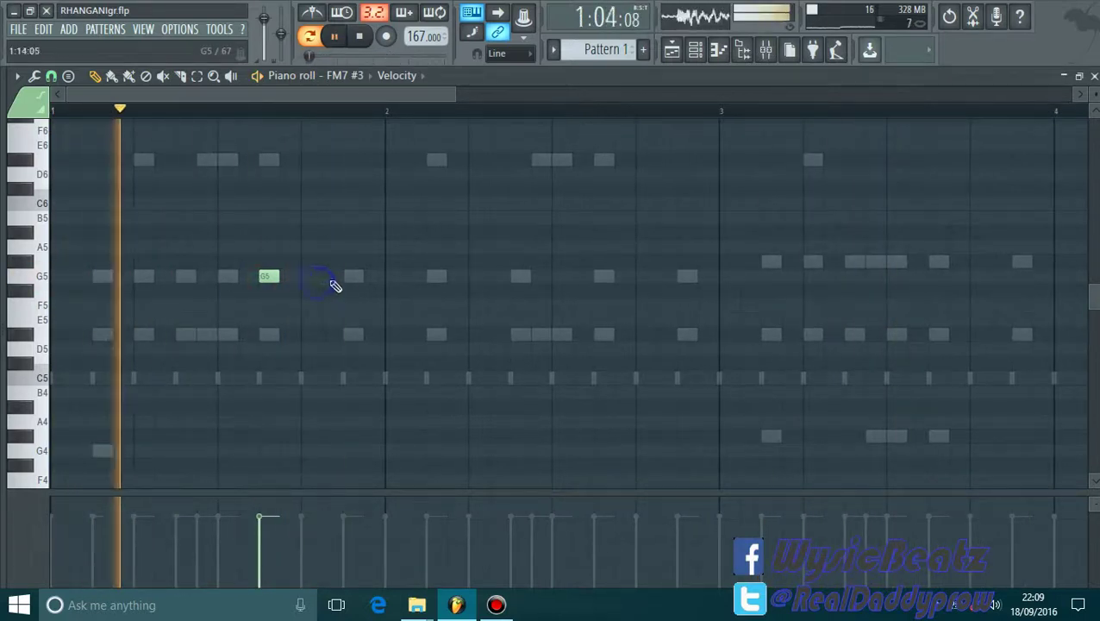
left_click(348, 276)
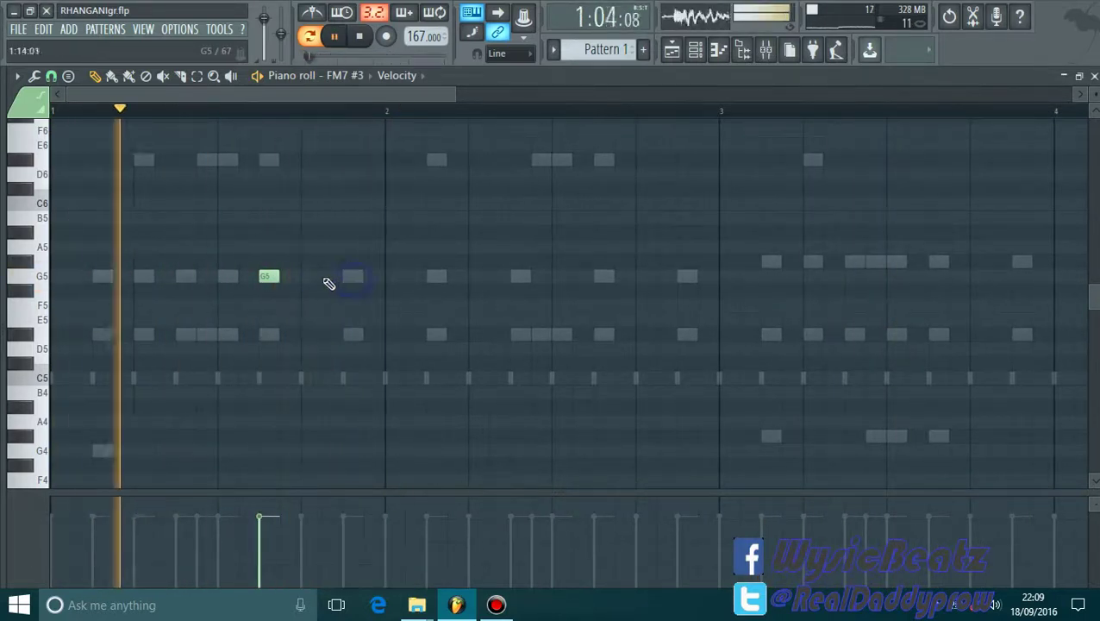
left_click(328, 276)
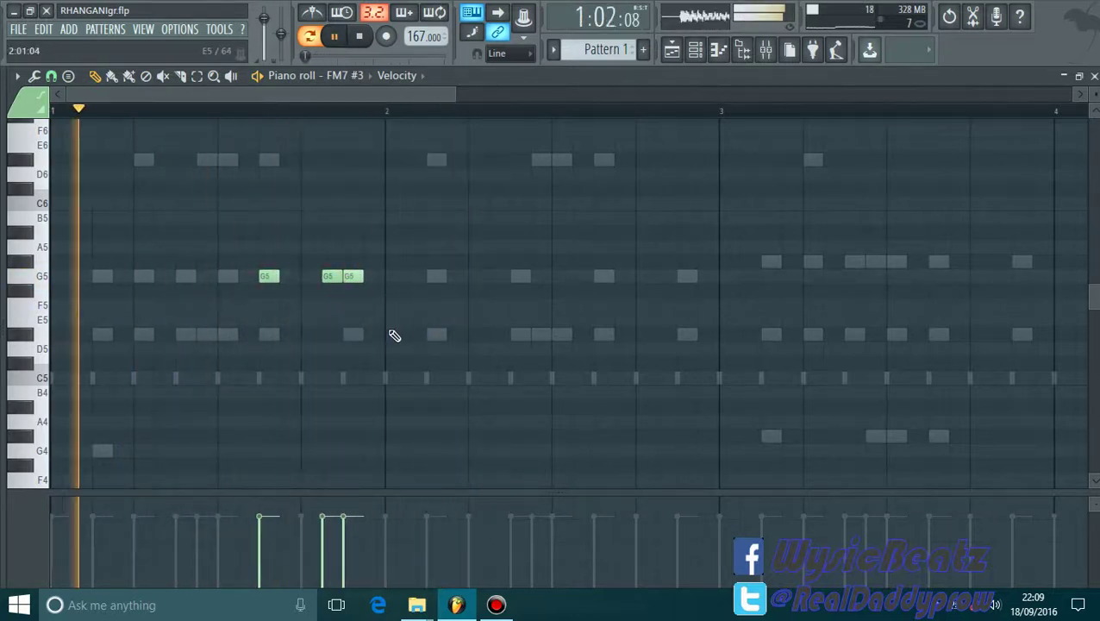
right_click(331, 276)
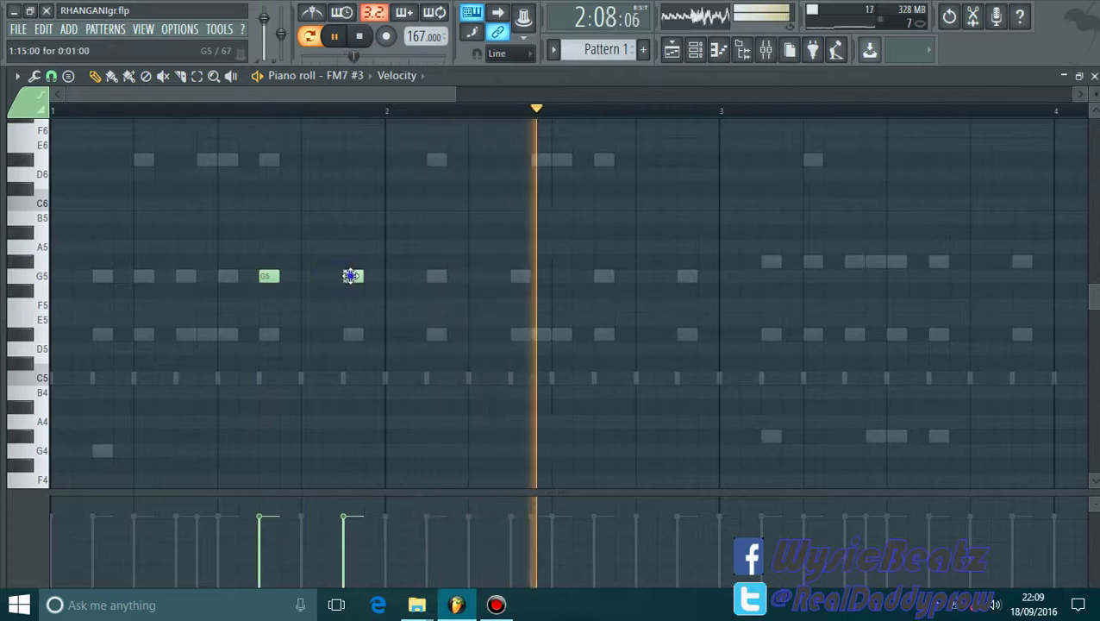
left_click(327, 275)
Step: Add a G5 note at step 1 and a D#5 note at step 3 of bar 2 in FM7 #3
left_click(389, 335)
right_click(393, 335)
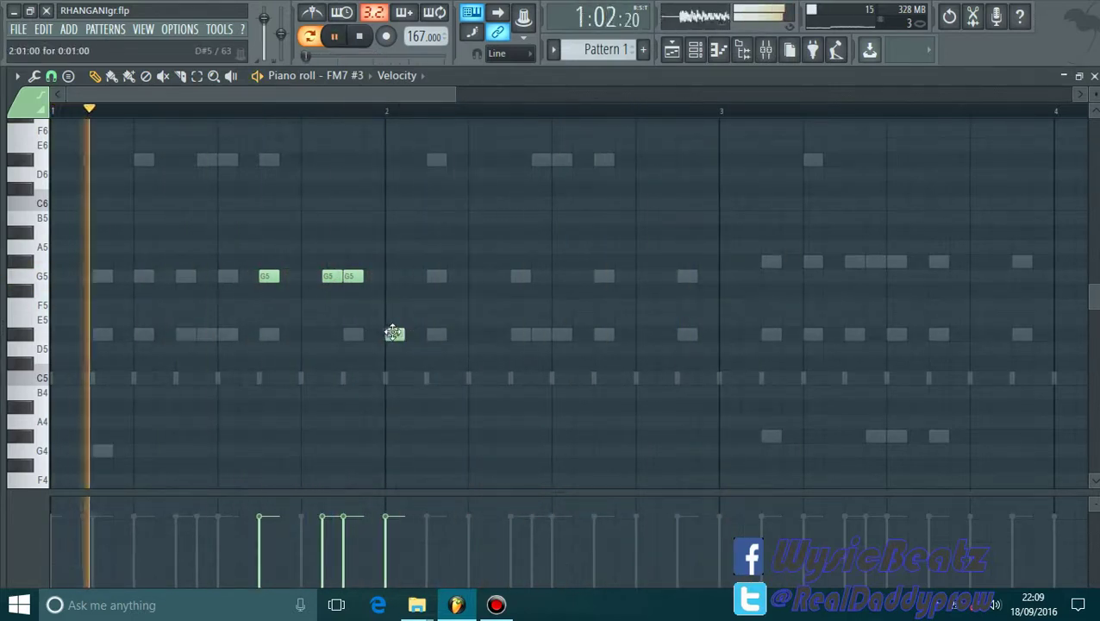
left_click(392, 275)
left_click(436, 335)
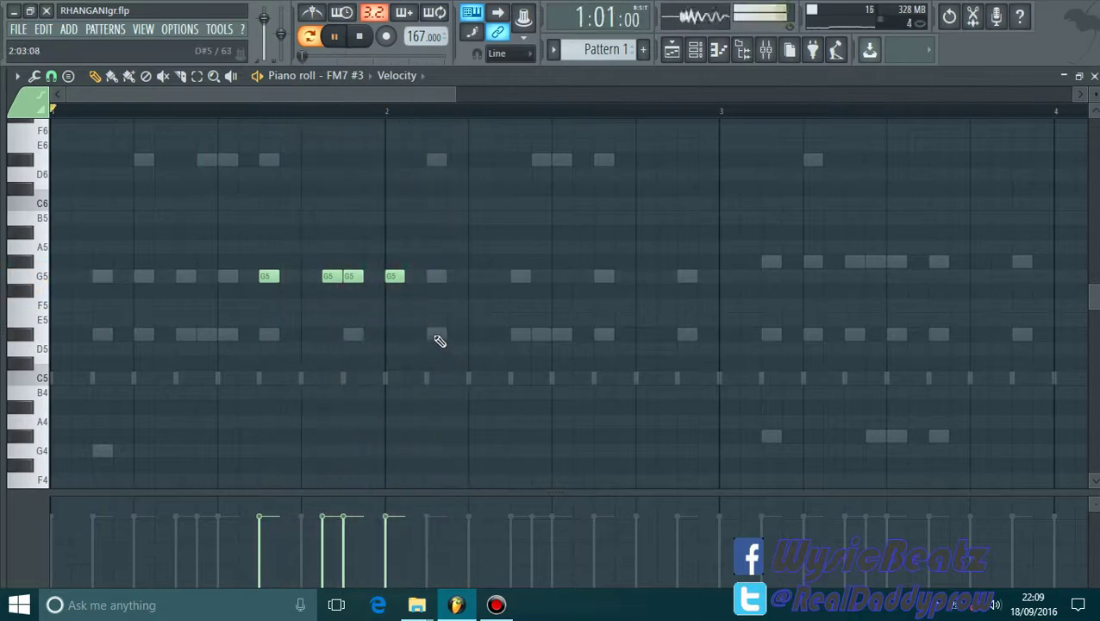
Step: Add G#5 notes at steps 11, 14 and 15 of bar 3, plus F5 at step 1 and C#5 at step 3 of bar 4
left_click_drag(455, 93, 589, 135)
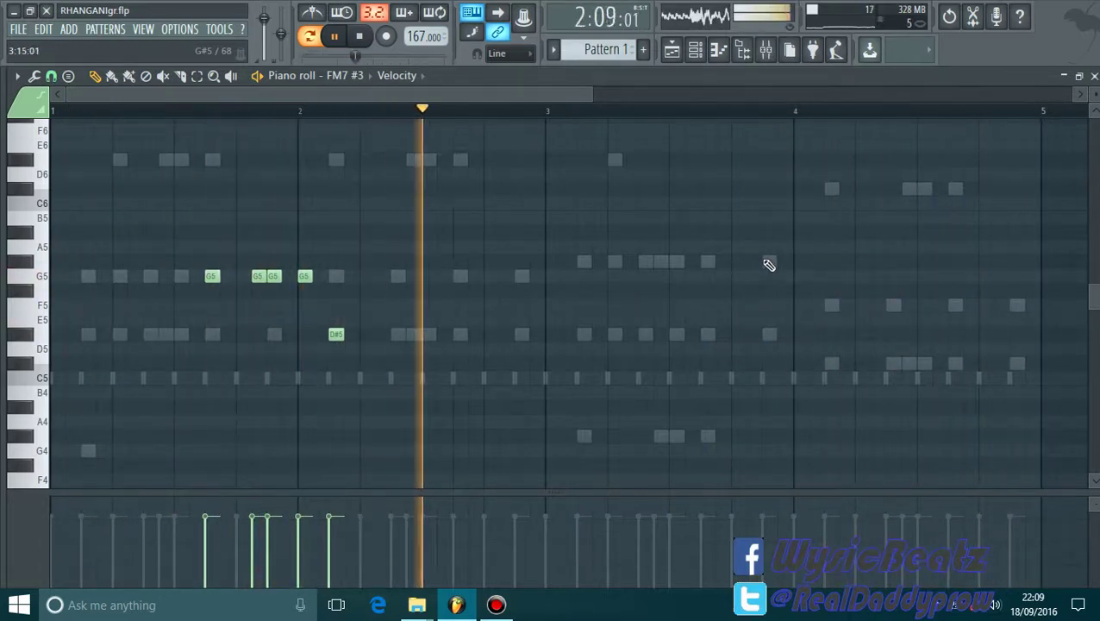
left_click(708, 263)
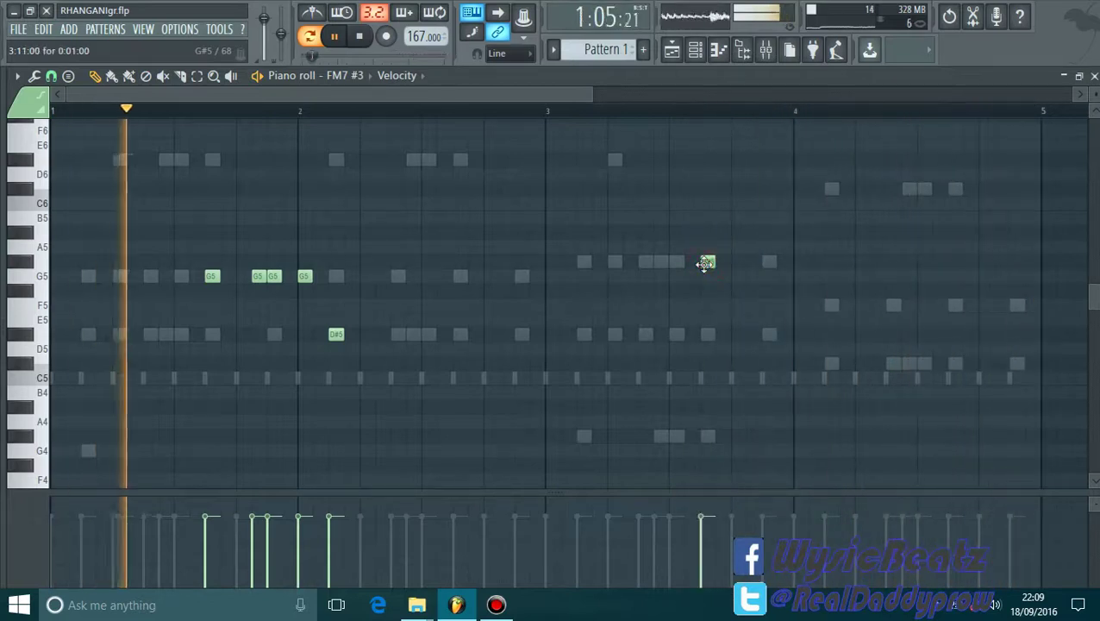
left_click(749, 261)
left_click(766, 260)
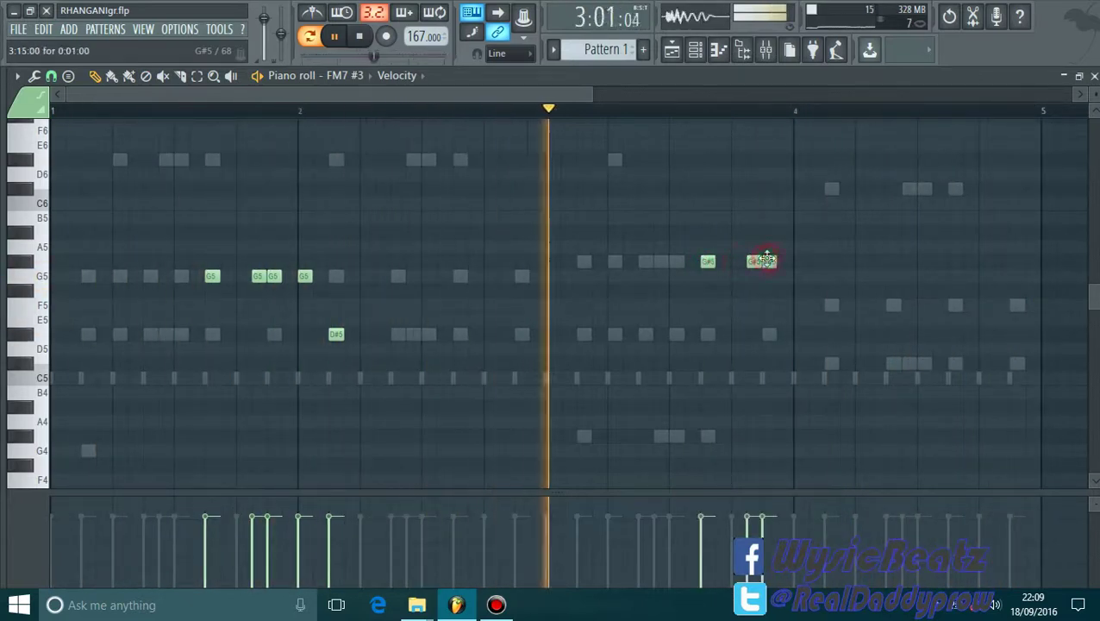
left_click(799, 307)
left_click(831, 362)
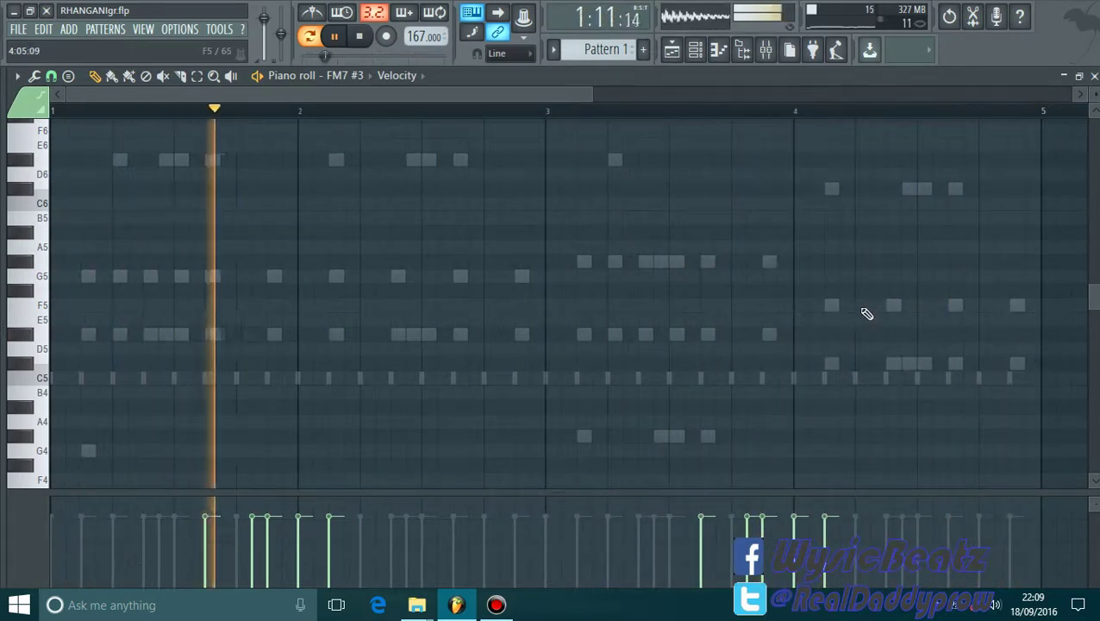
Step: Transpose all FM7 #3 notes one octave above where they were drawn and return to the channel rack
scroll(864, 337, "up", 5)
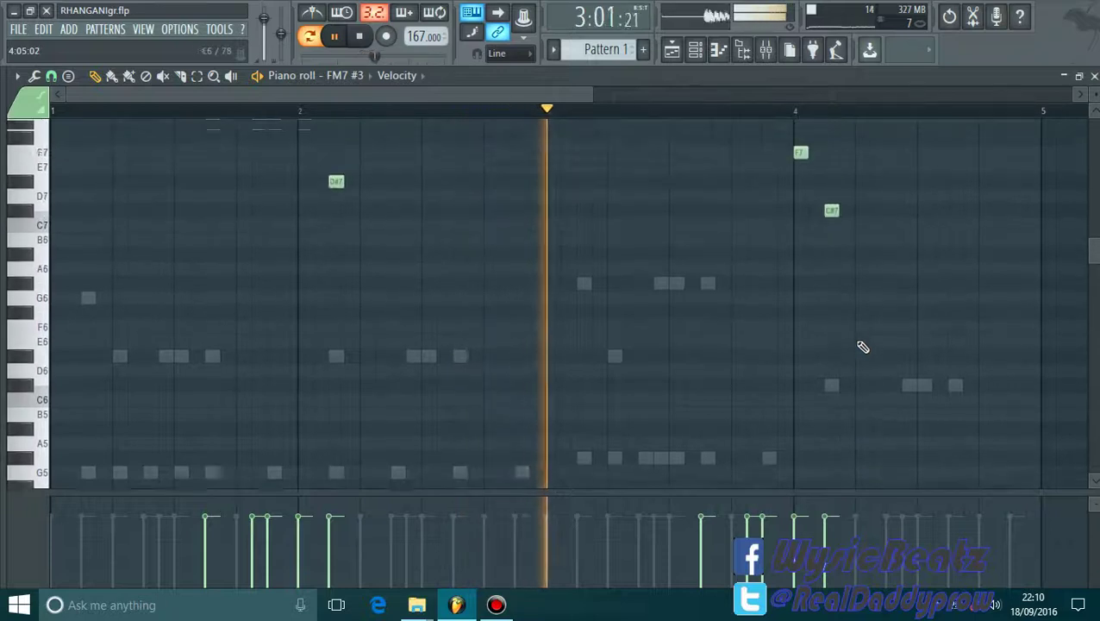
key("ctrl+Down")
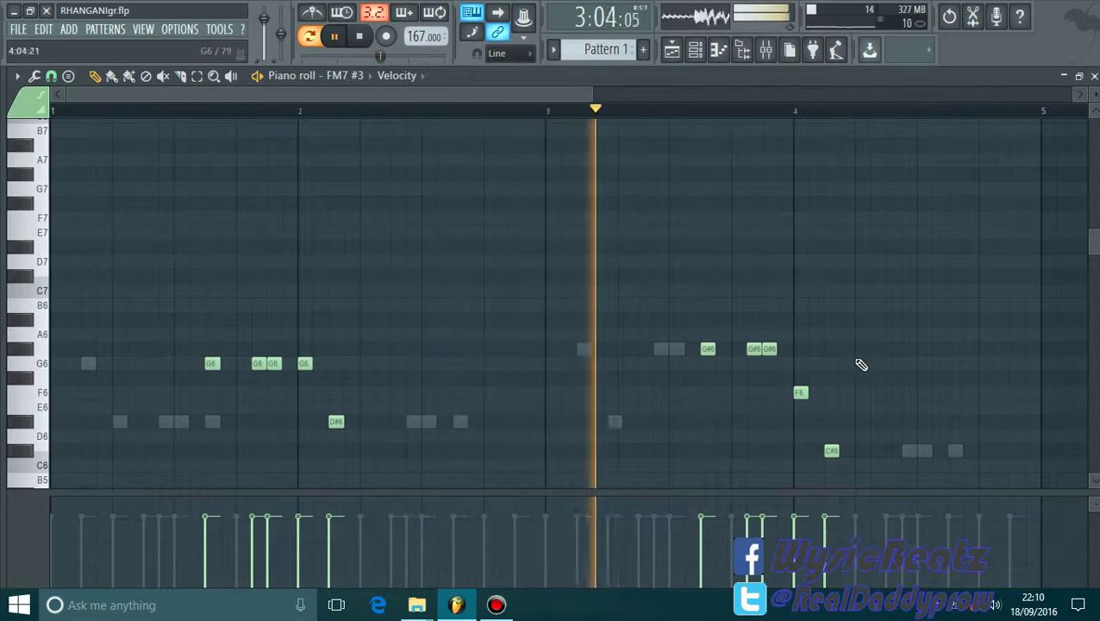
key("F6")
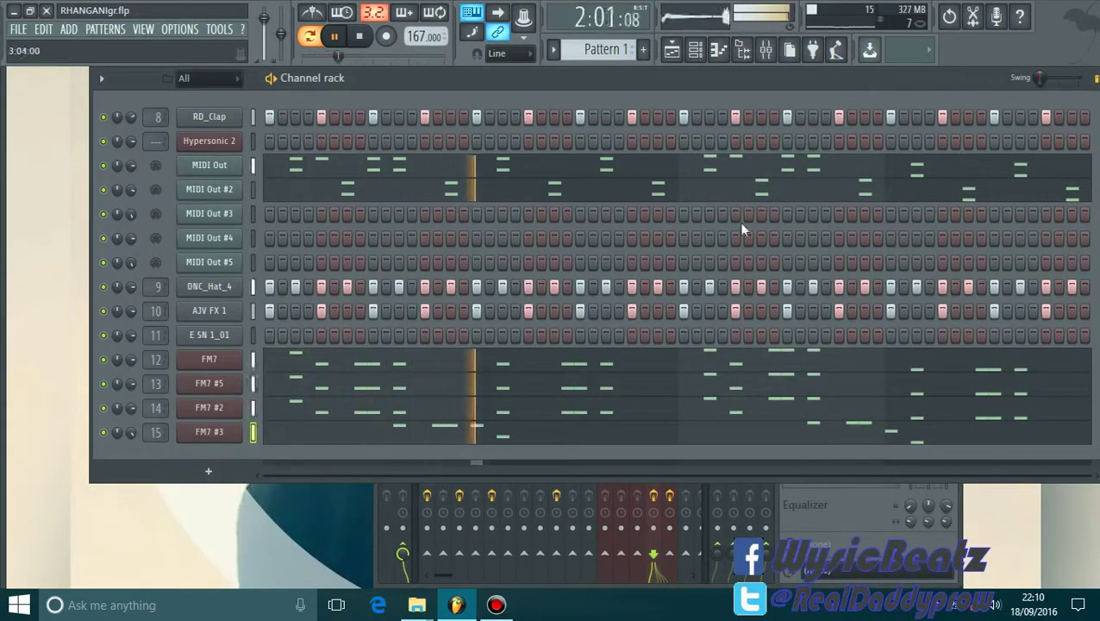
Step: Check the FM7 #3 effects in the mixer and solo the FM7 #3 channel in the channel rack
left_click(767, 51)
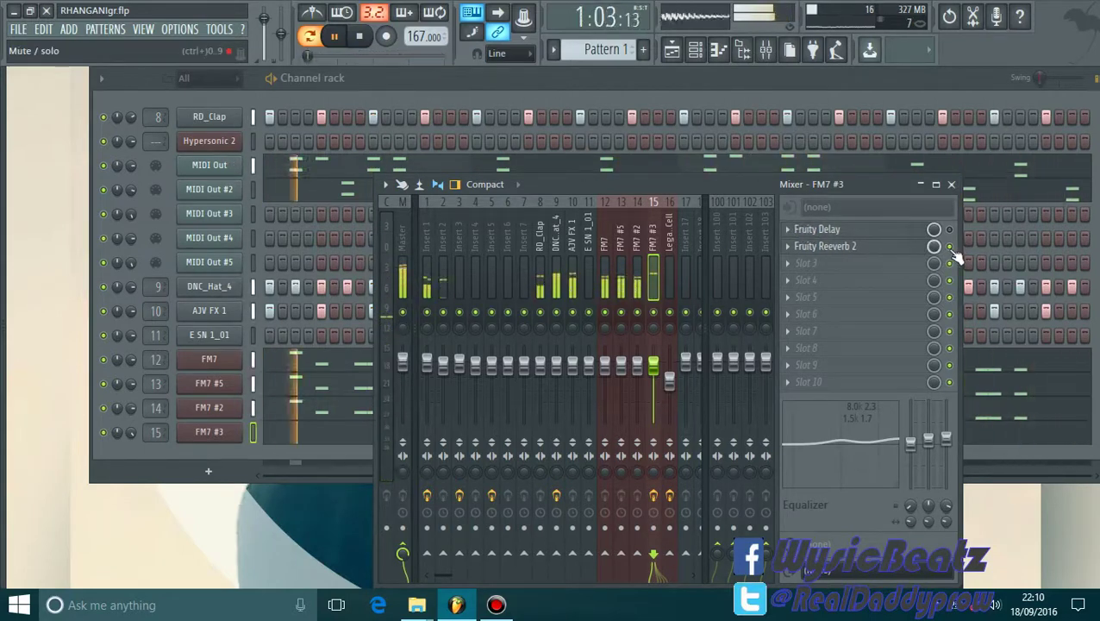
left_click(850, 77)
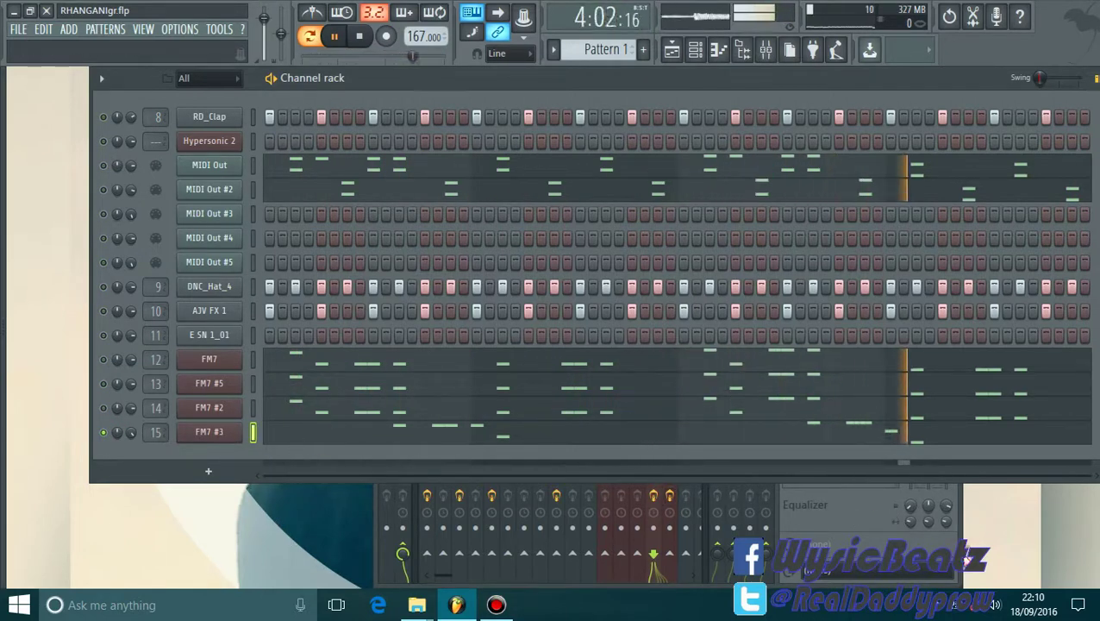
Step: Enable Fruity Delay on the FM7 #3 mixer track and review the delay's settings
left_click(963, 518)
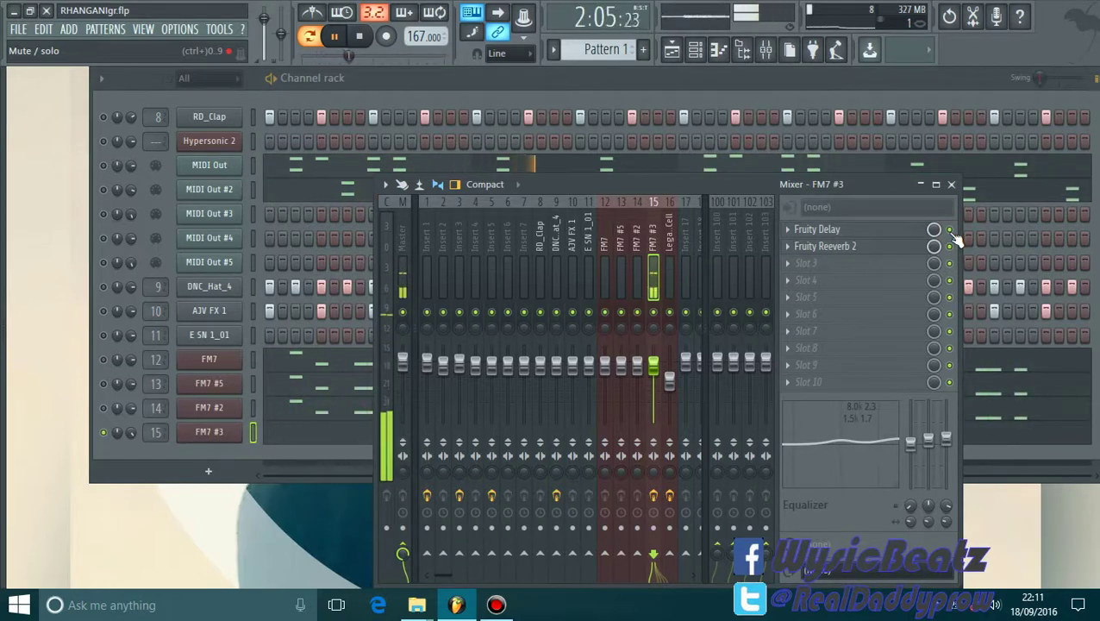
left_click(833, 231)
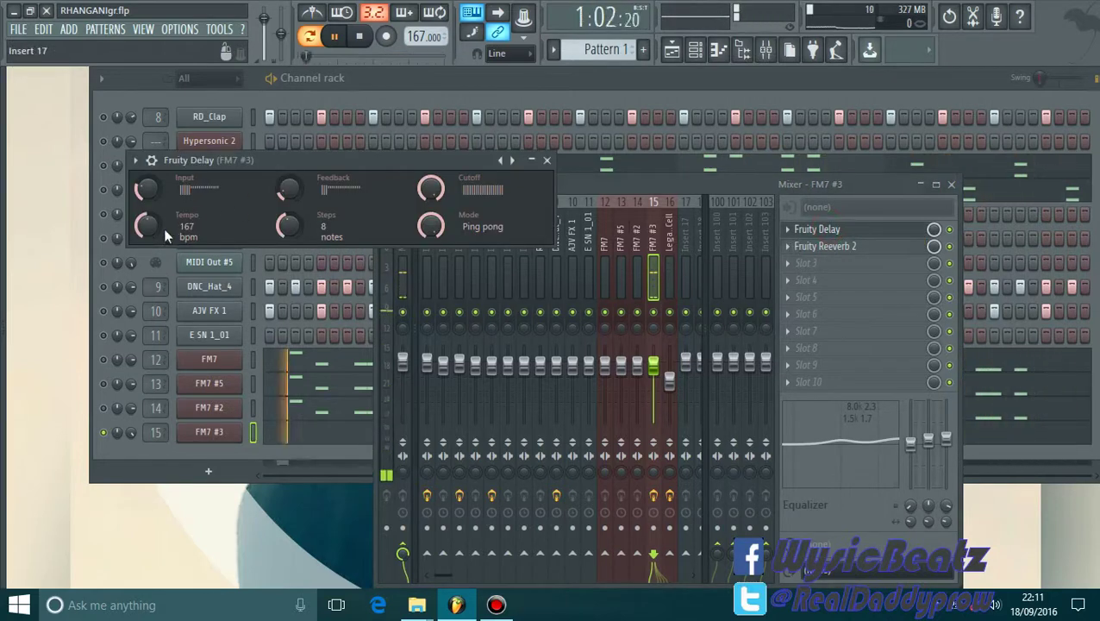
left_click(546, 161)
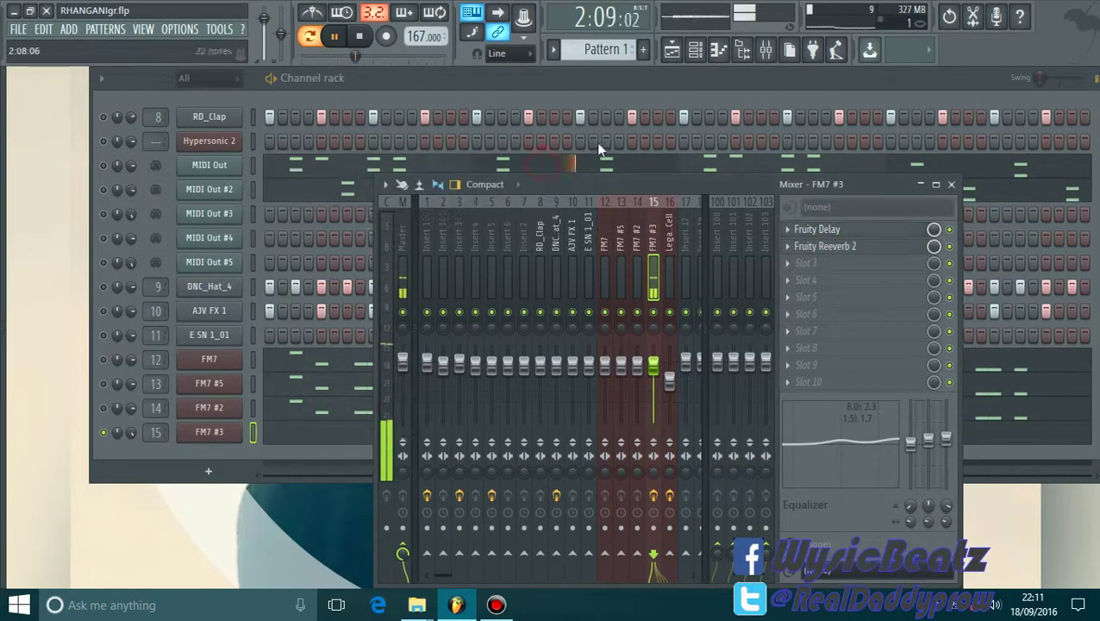
Step: Unmute the FM7 #2, FM7 #5 and FM7 channels so they play together with FM7 #3
left_click(631, 88)
left_click(104, 407)
left_click(104, 383)
left_click(103, 359)
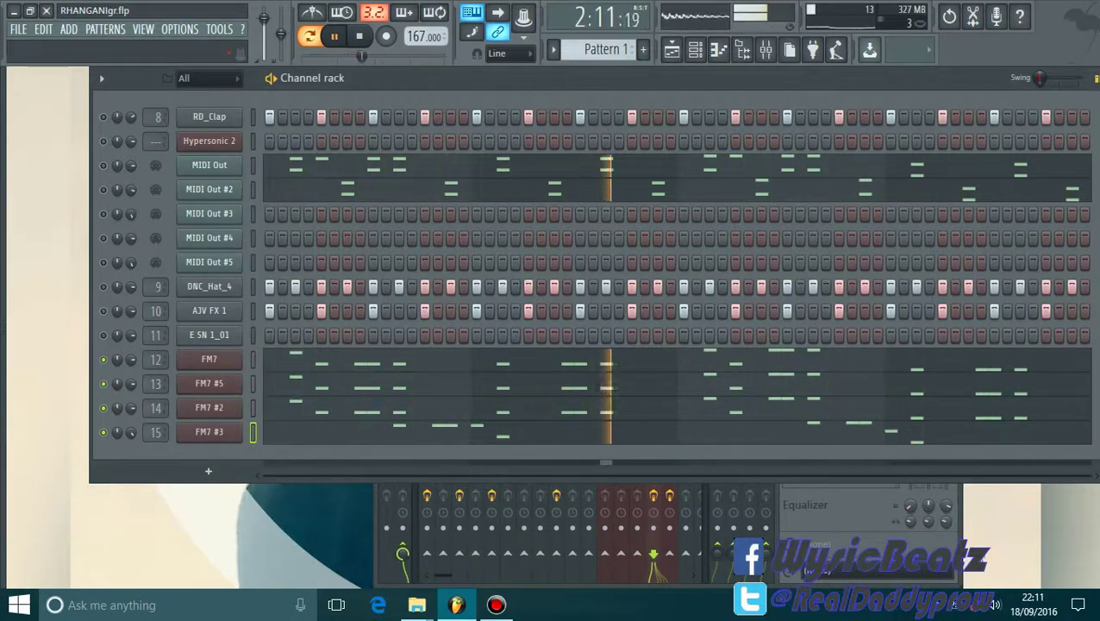
Step: Load Fruity parametric EQ into effect slot 3 of the FM7 #3 mixer track and close its window
left_click(946, 502)
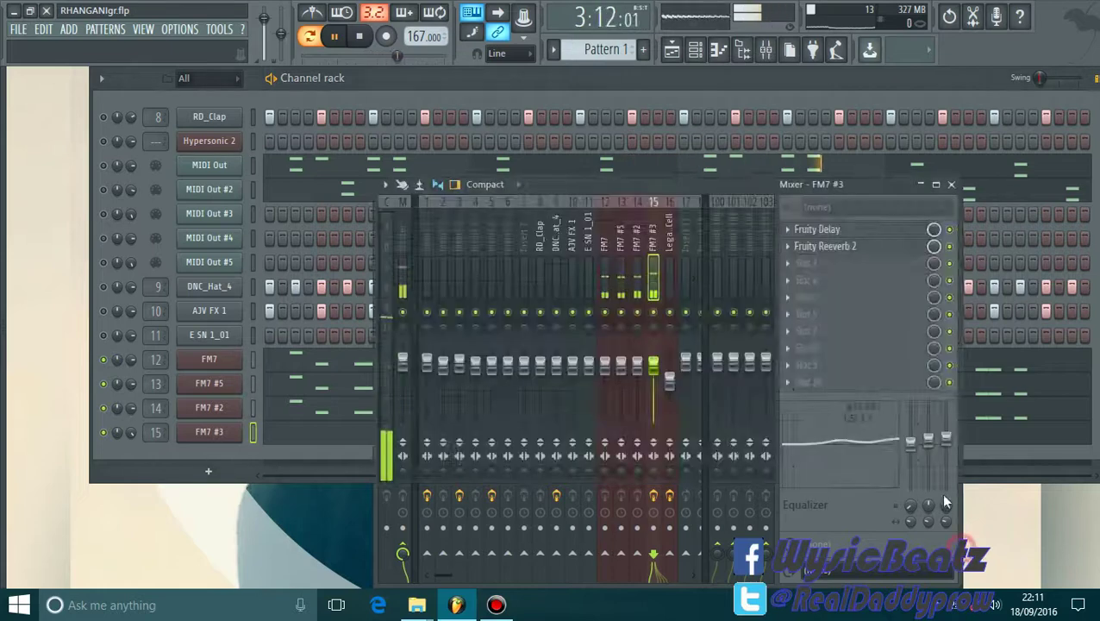
left_click(791, 269)
mouse_move(810, 255)
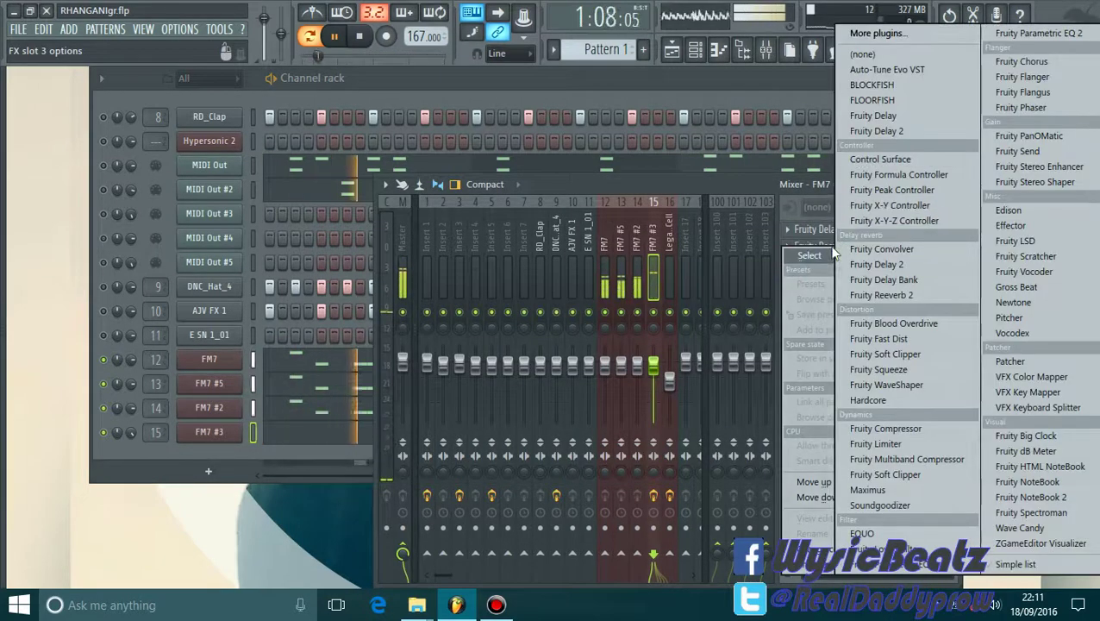
left_click(870, 563)
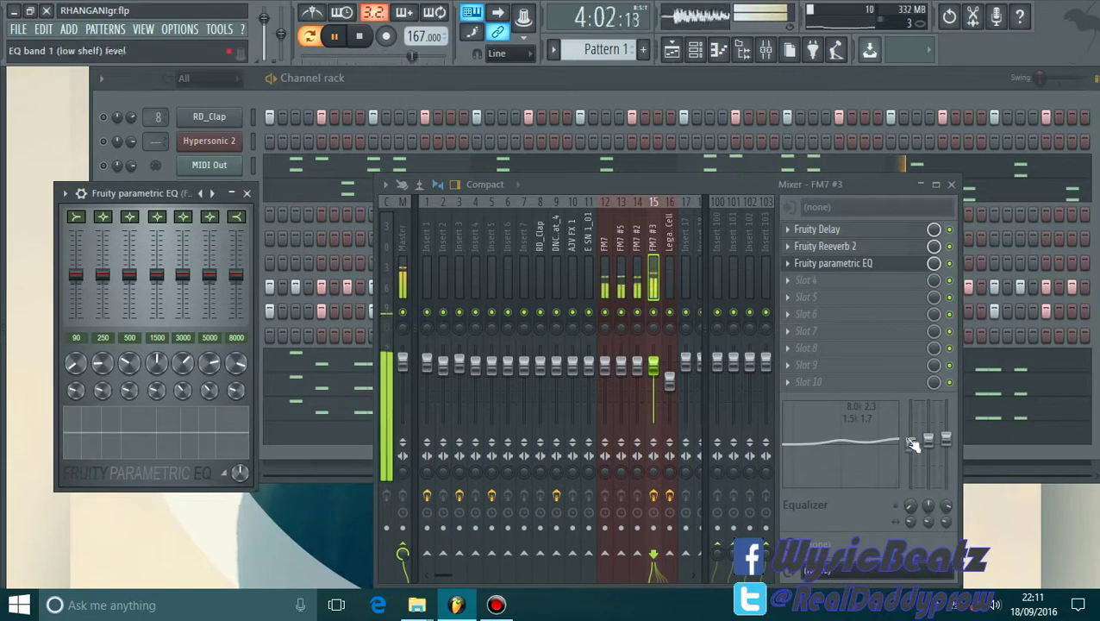
left_click(246, 193)
Step: Replace the Fruity parametric EQ in slot 3 of the FM7 #3 mixer track with Fruity Parametric EQ 2
left_click(789, 267)
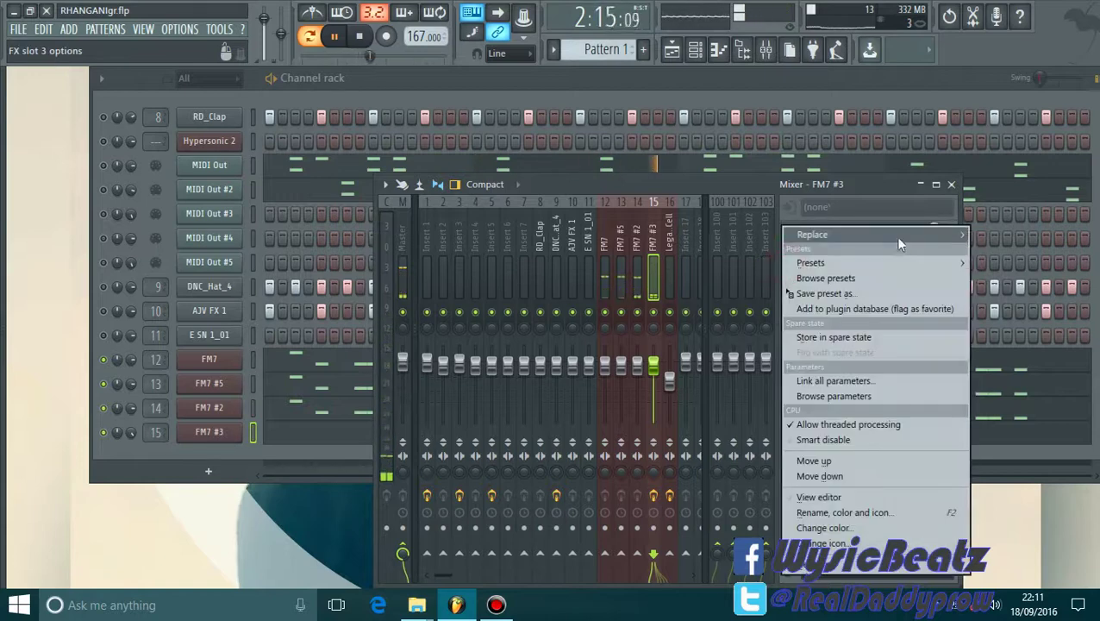
mouse_move(848, 234)
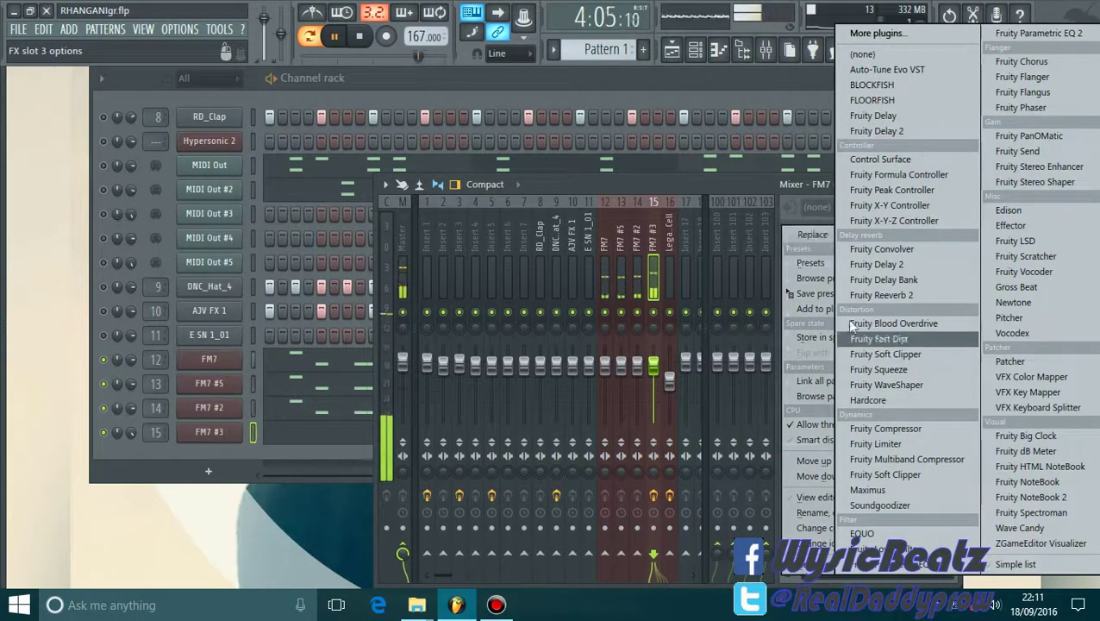
left_click(1012, 37)
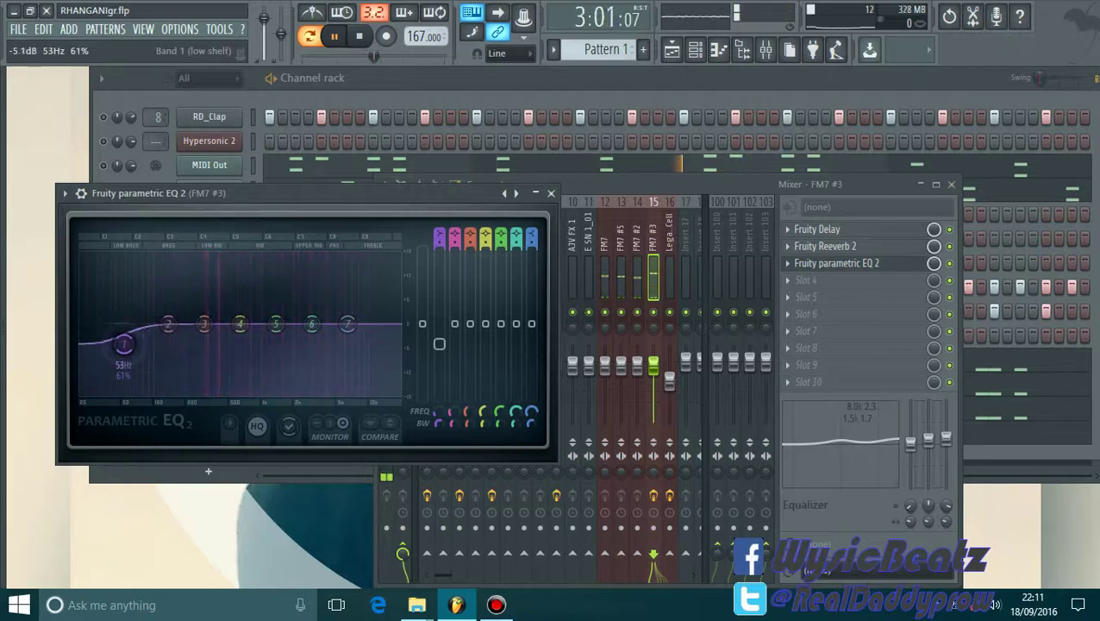
Step: Cut the FM7 #3 lows with EQ band 1, boost band 4 about 4 dB at 463 Hz, and close the EQ and mixer
left_click_drag(124, 344, 200, 393)
left_click_drag(240, 323, 246, 304)
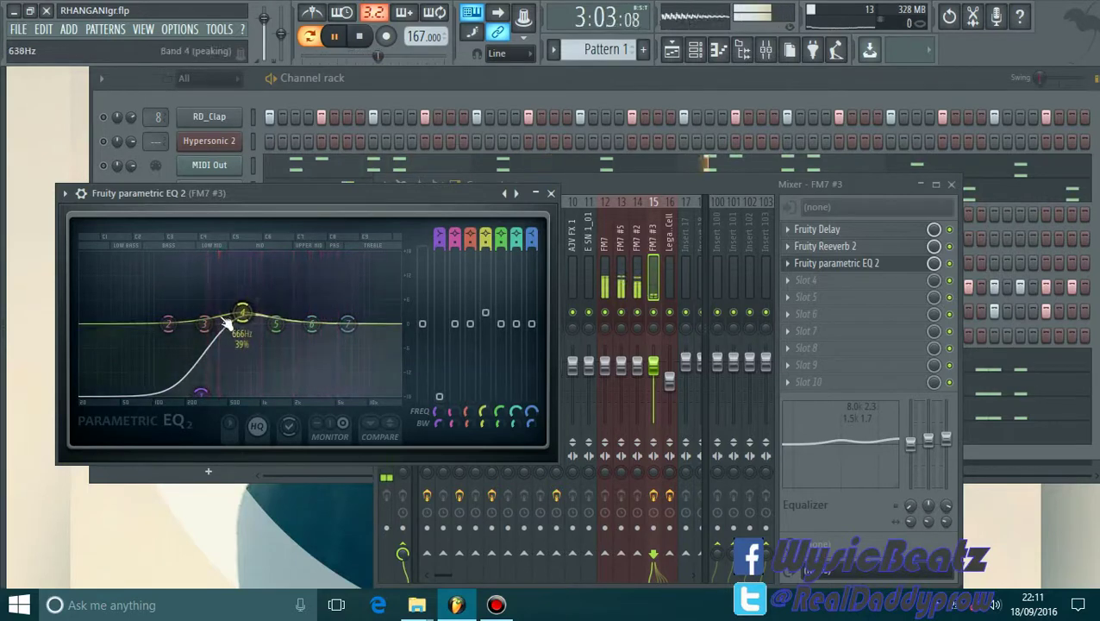
left_click_drag(243, 312, 227, 307)
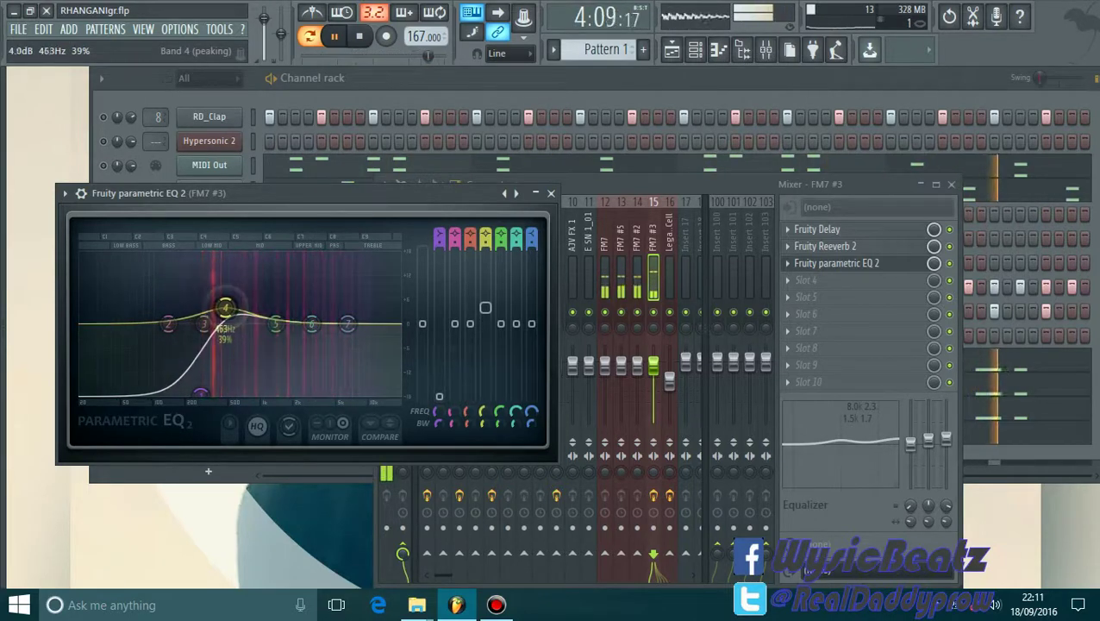
left_click_drag(200, 393, 193, 391)
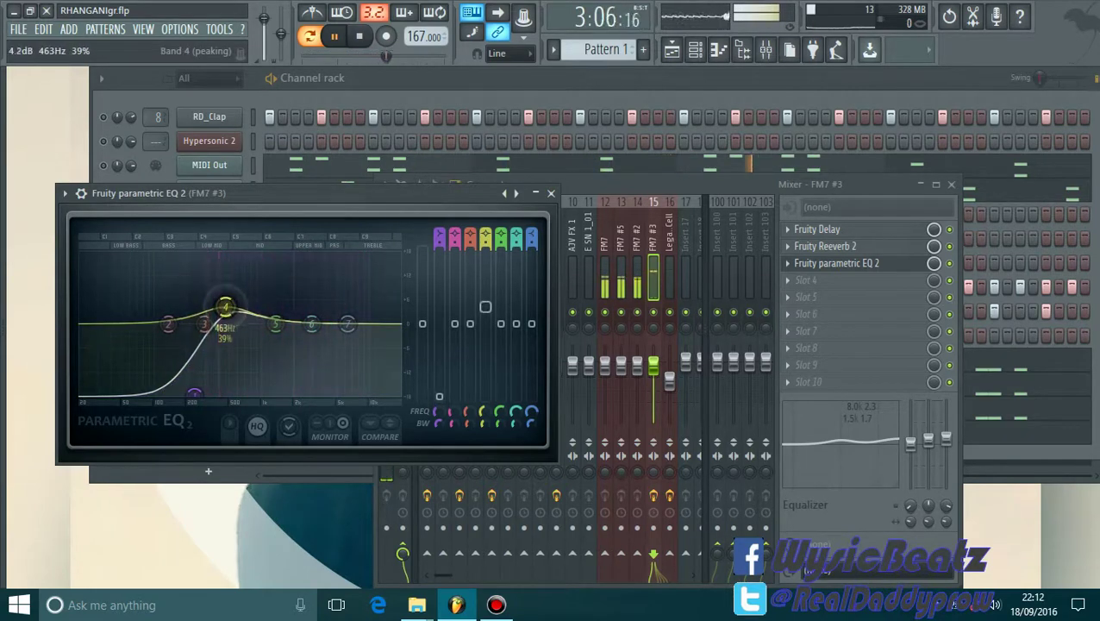
left_click(550, 194)
left_click(951, 184)
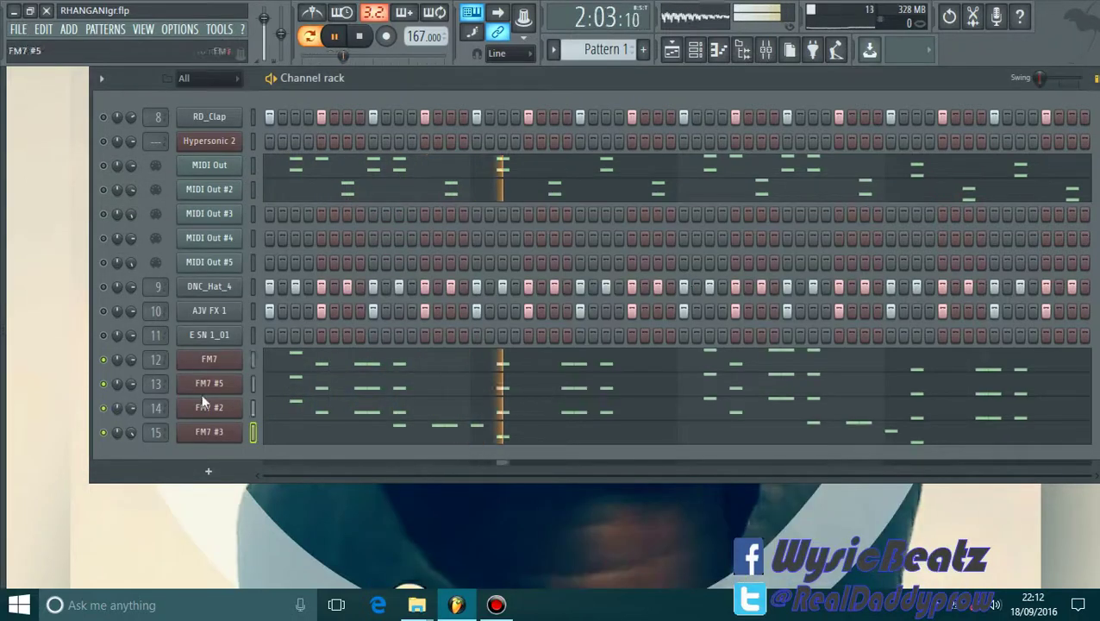
Step: Solo the FM7 #3 channel, review its Fruity Delay feedback setting, and return to the channel rack
left_click(105, 434)
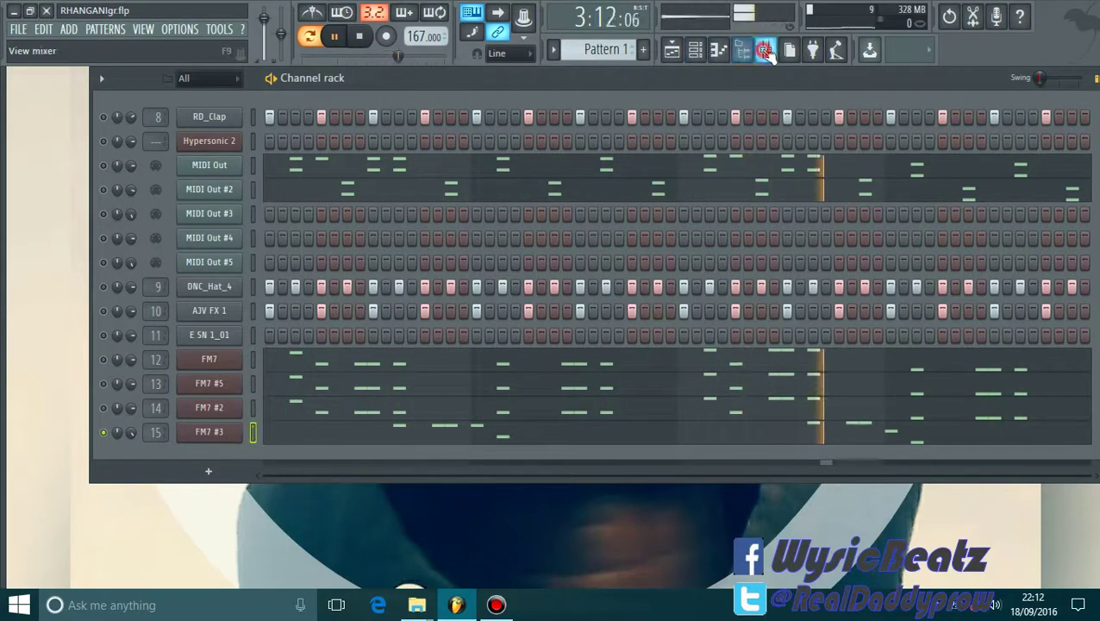
left_click(765, 50)
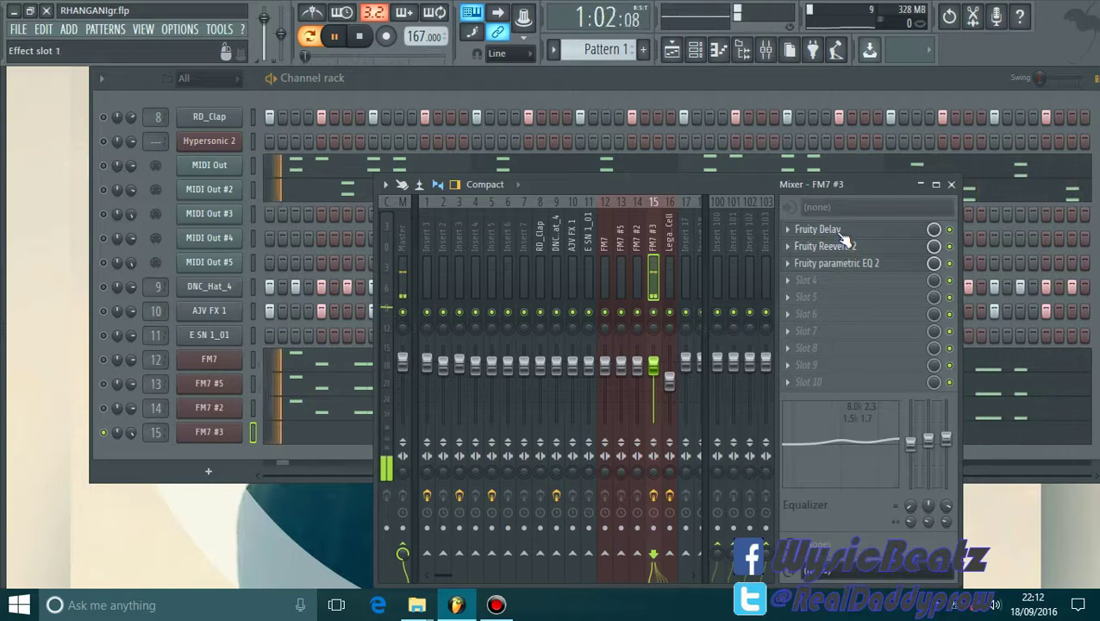
left_click(827, 230)
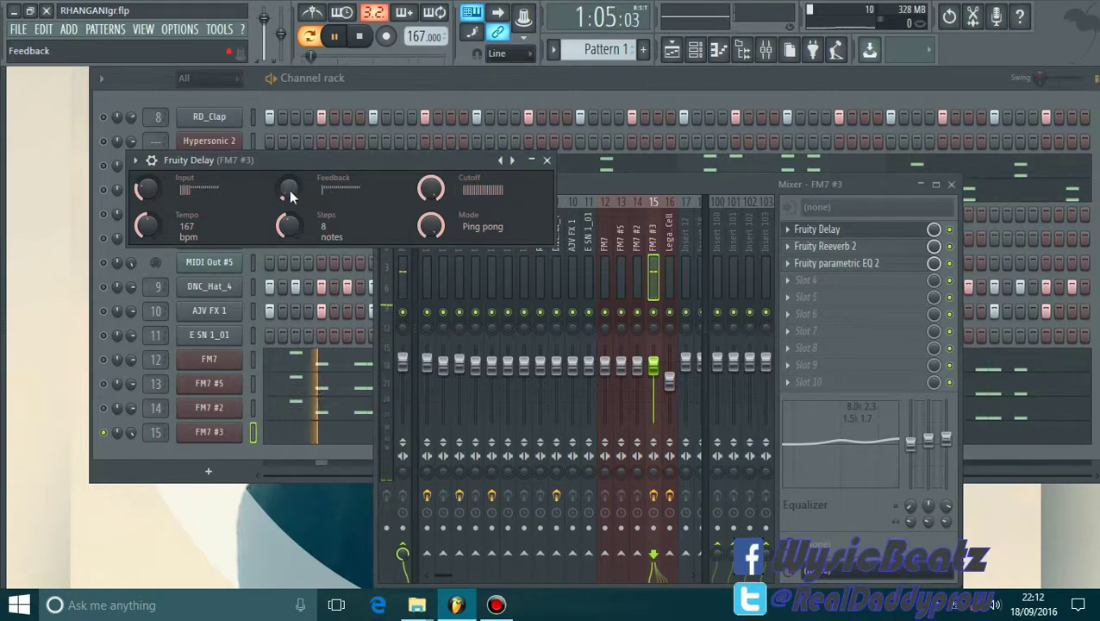
left_click_drag(290, 193, 290, 192)
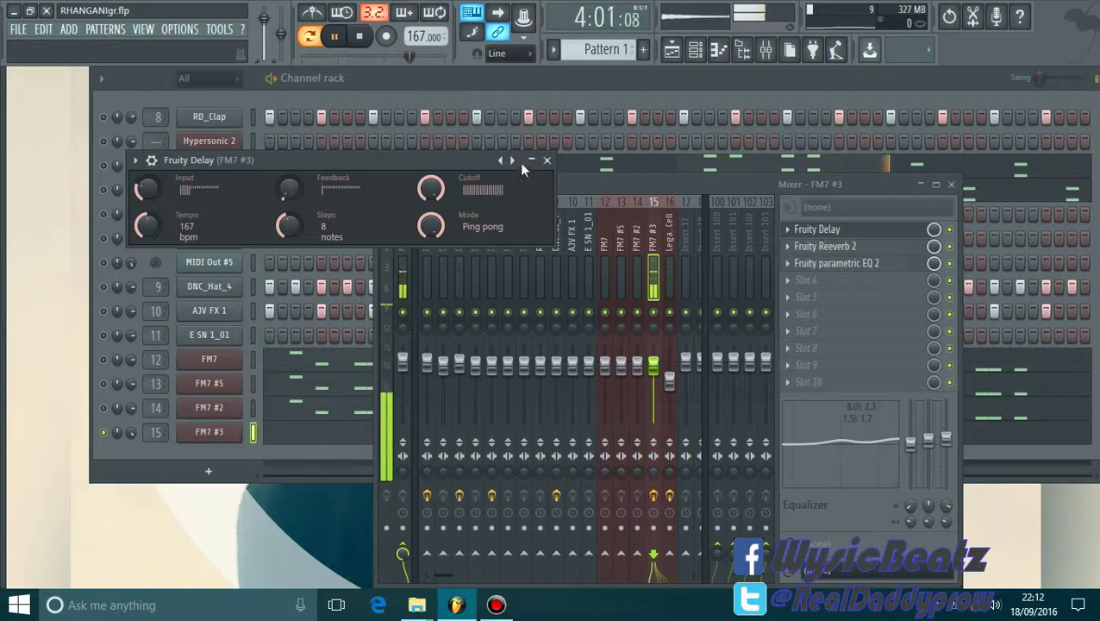
left_click(547, 162)
left_click(524, 82)
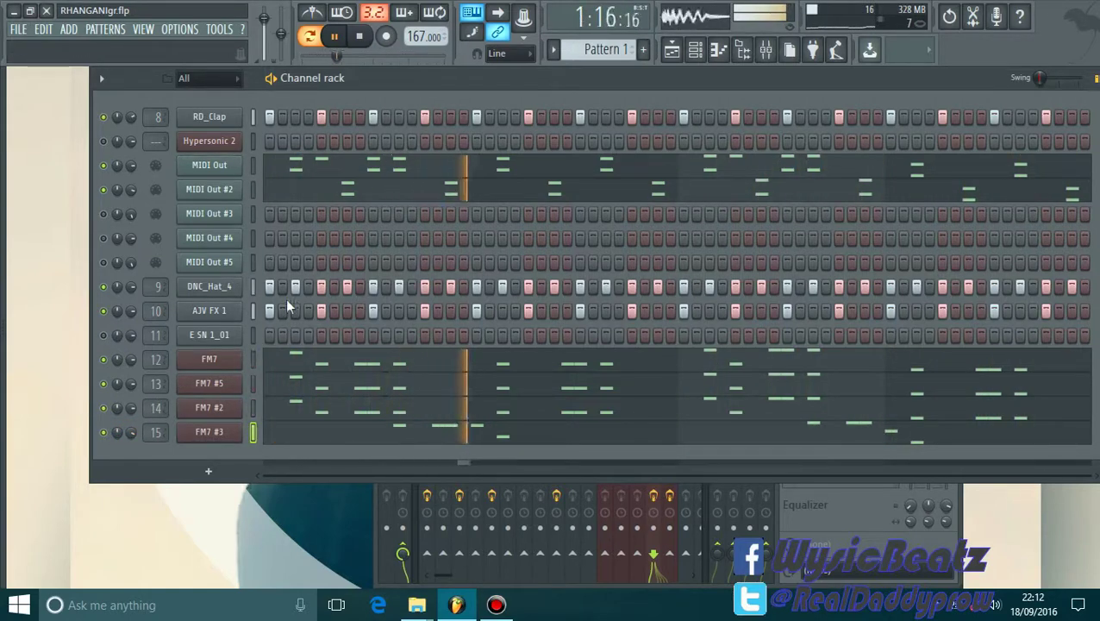
Step: Check the Perc Lead patch in slot 3 of Hypersonic 2 and close the plugin
left_click(231, 140)
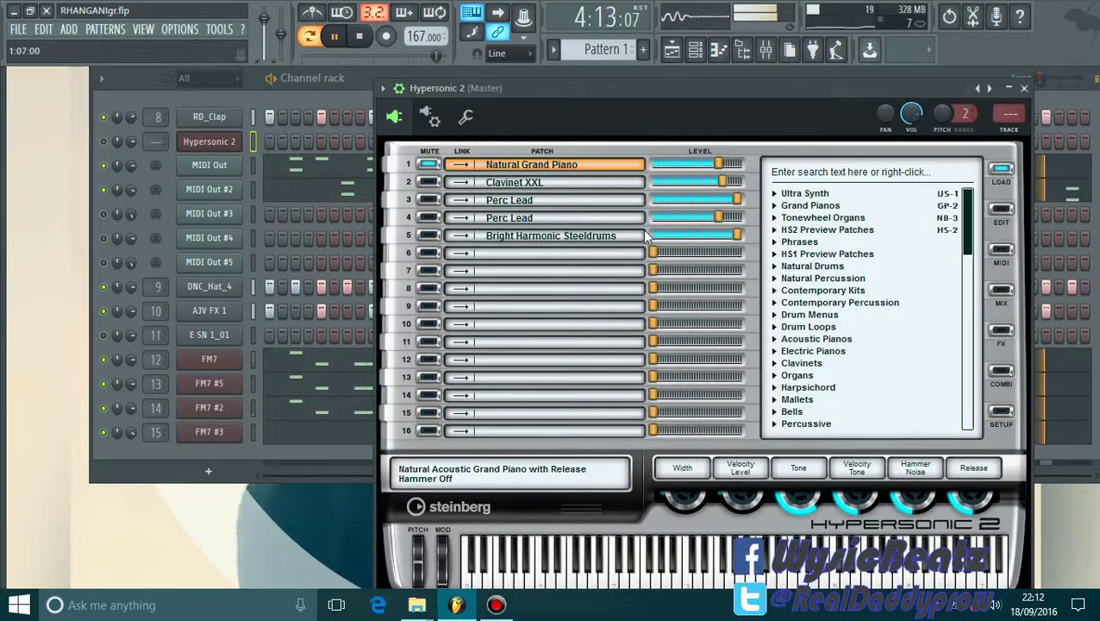
left_click(551, 200)
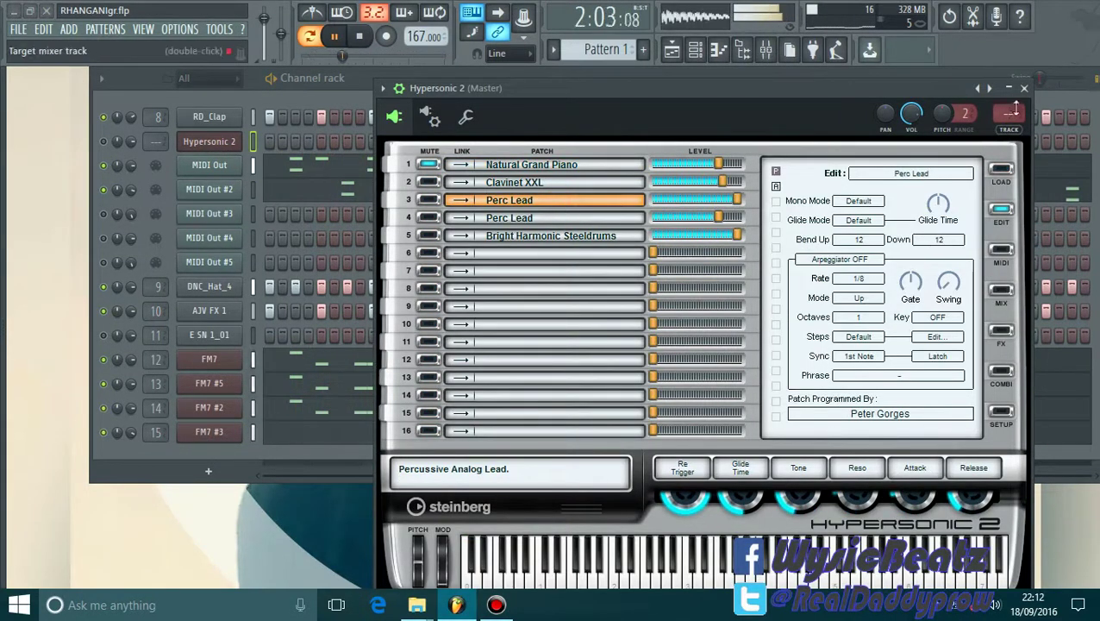
left_click(1025, 90)
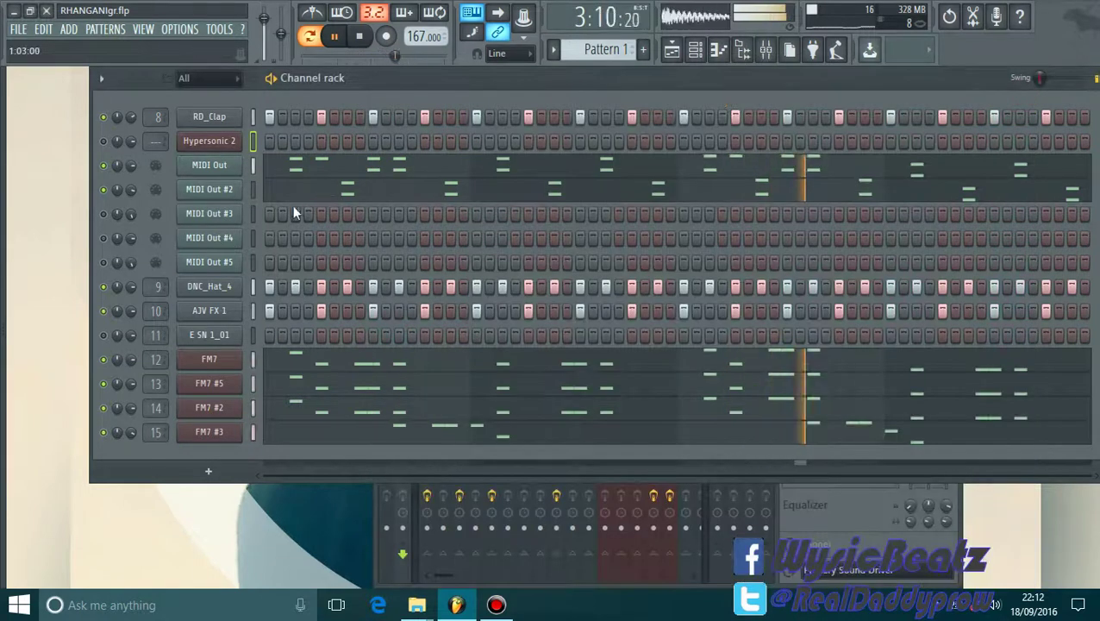
Step: Place two one-step G#6 notes in the second half of bar 3 in the MIDI Out #3 piano roll
right_click(230, 216)
left_click(277, 214)
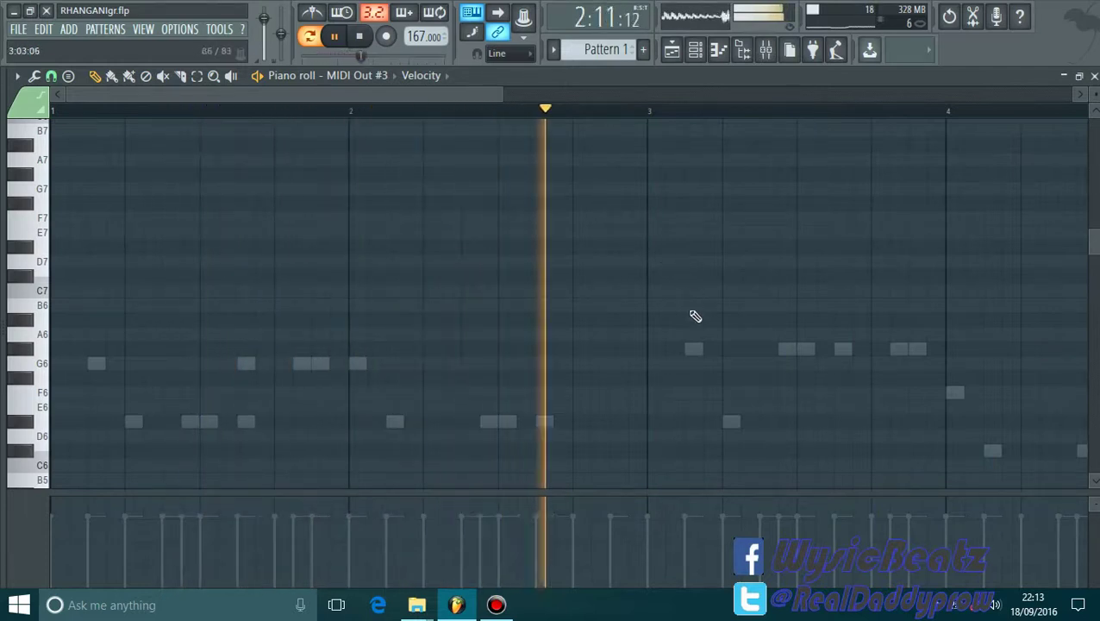
left_click_drag(505, 91, 735, 172)
scroll(755, 250, "down", 3)
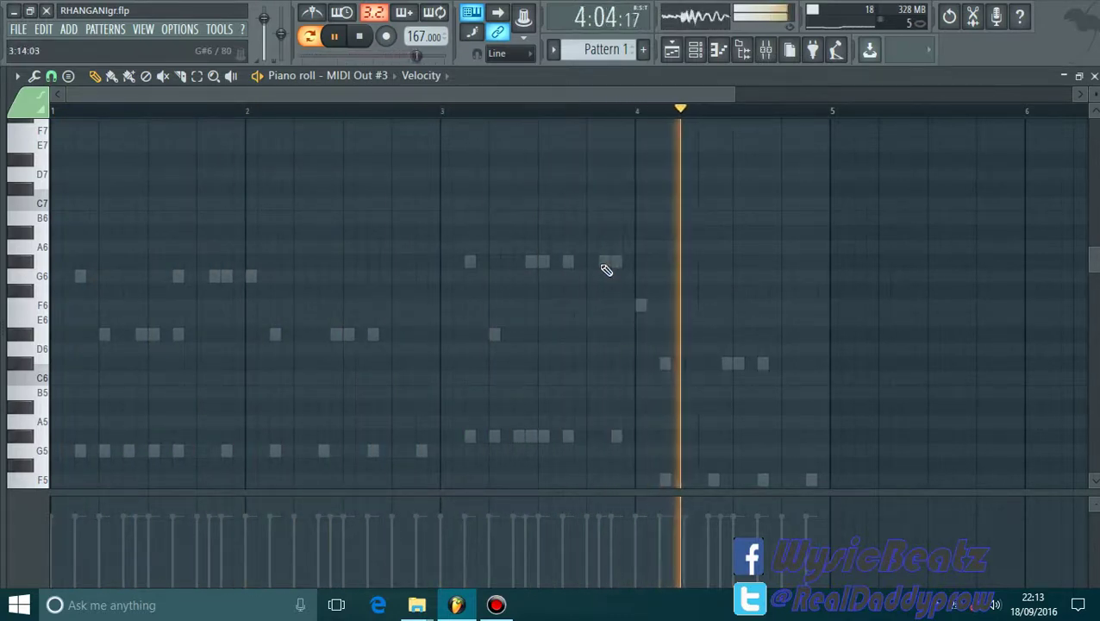
mouse_move(602, 263)
left_mouse_down()
mouse_move(590, 259)
mouse_move(613, 265)
mouse_move(603, 263)
left_mouse_up()
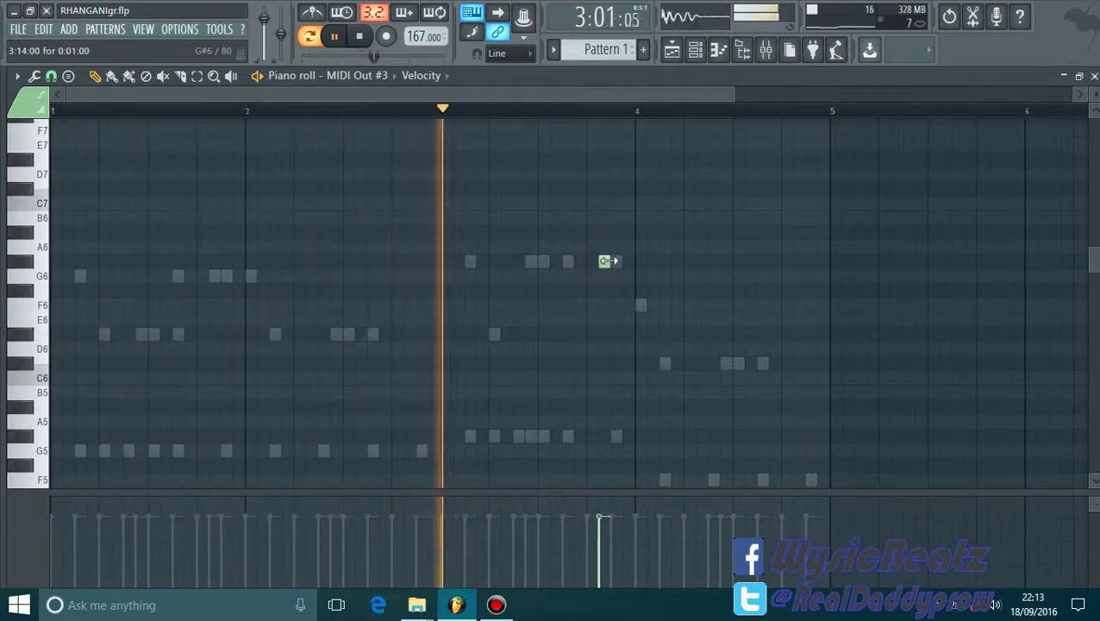
left_click(575, 264)
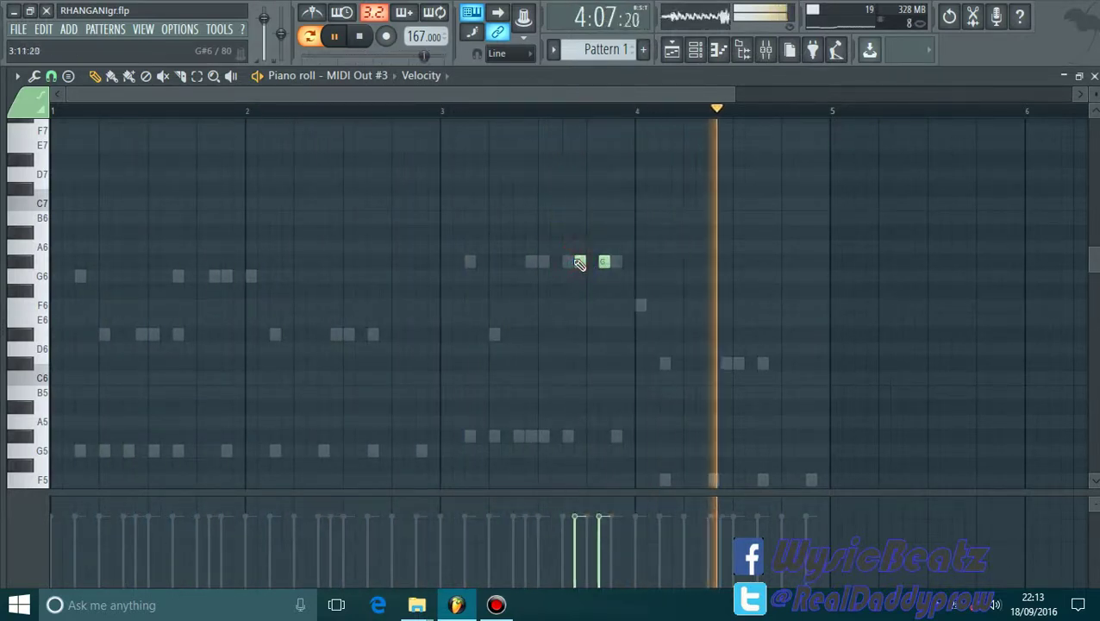
left_click_drag(575, 262, 566, 261)
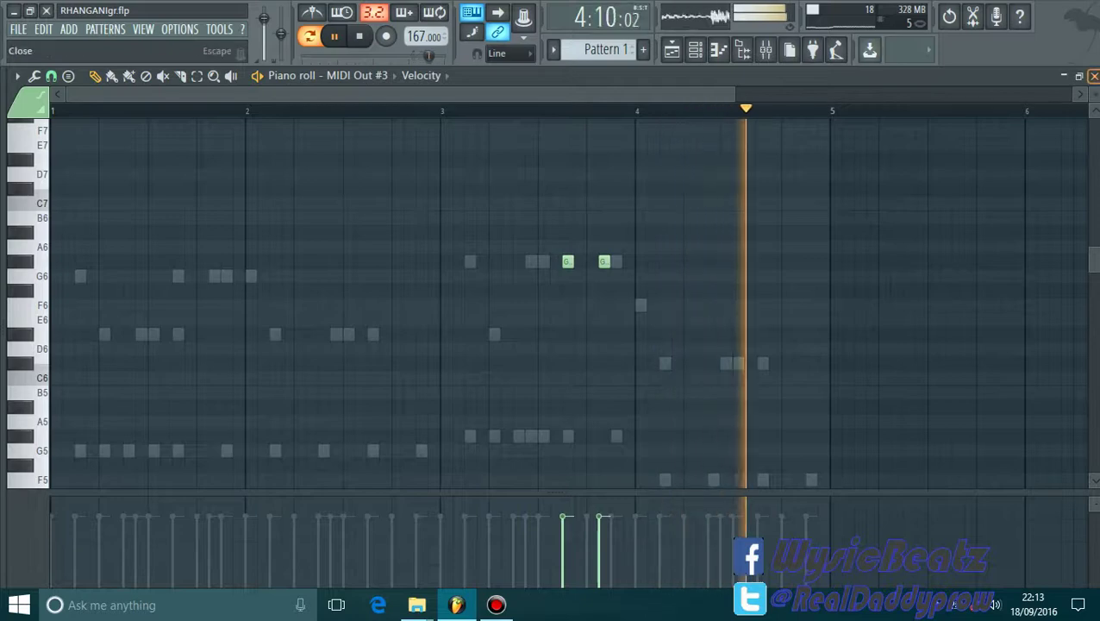
left_click(1094, 76)
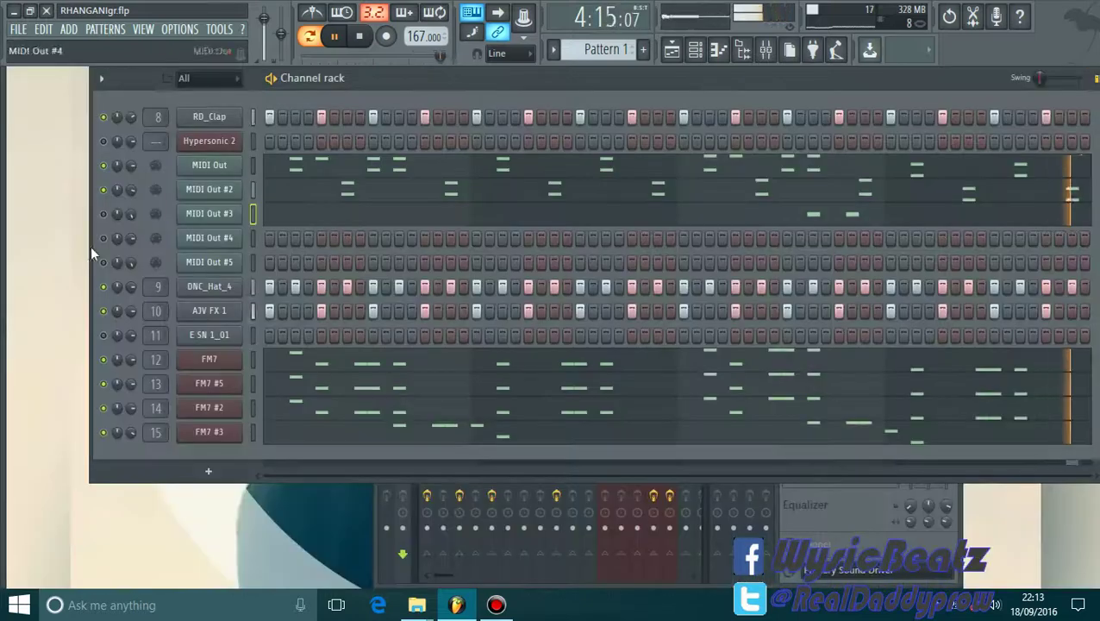
Step: Put two G#5 notes at steps 11 and 15 of bar 3 in MIDI Out #3, each two steps long
left_click(422, 216)
left_click_drag(381, 94, 629, 172)
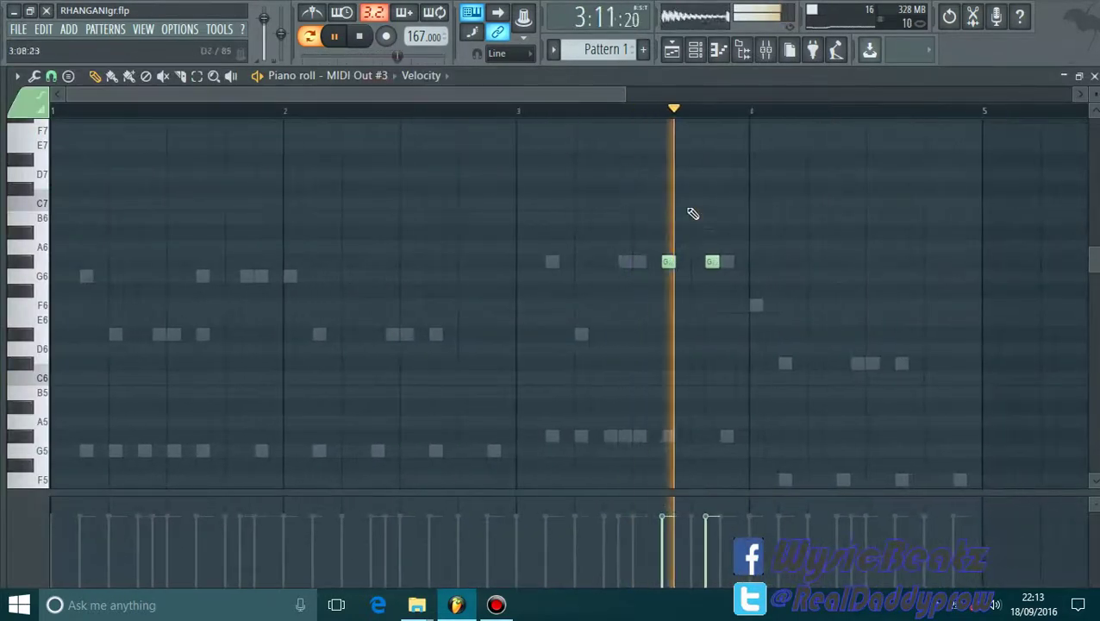
scroll(678, 276, "down", 4)
left_click(664, 259)
left_click(694, 260)
left_click_drag(695, 260, 724, 261)
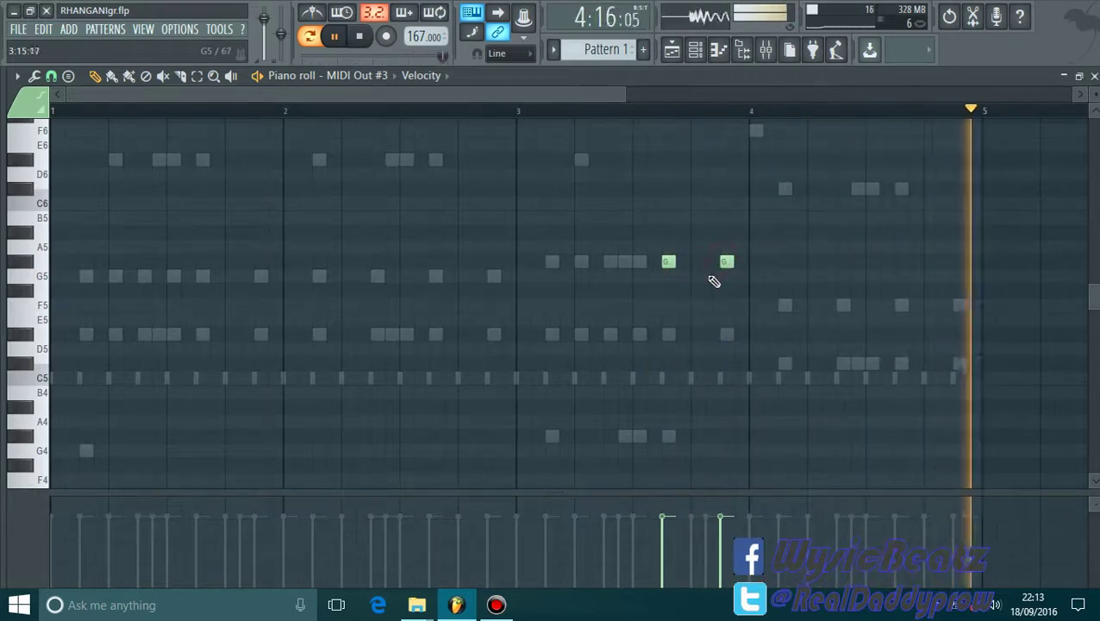
left_click_drag(626, 94, 744, 140)
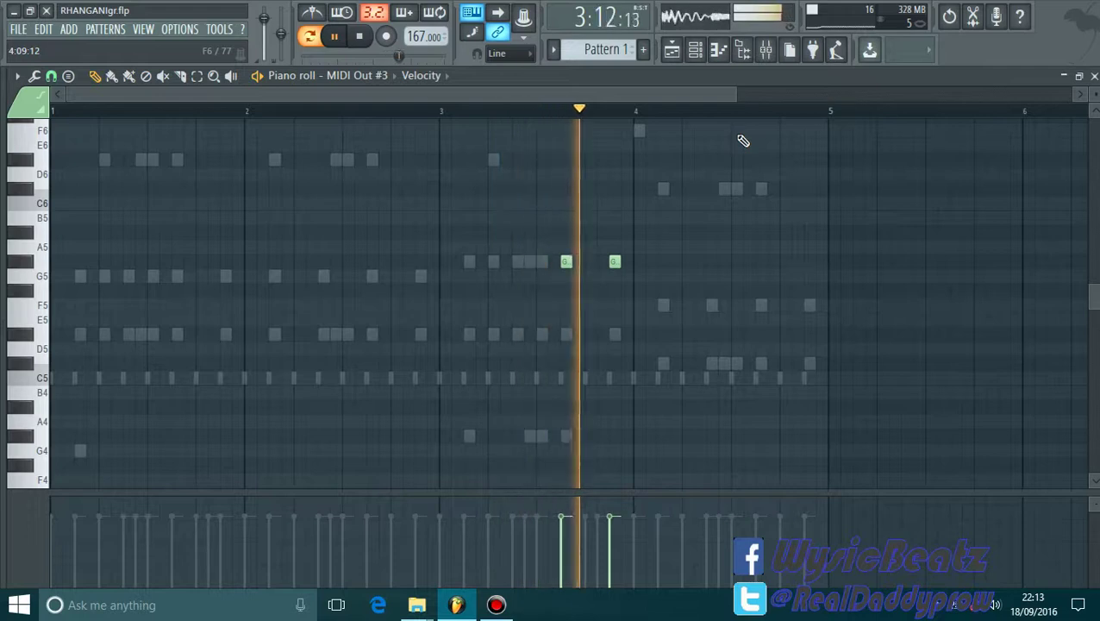
left_click_drag(626, 262, 583, 262)
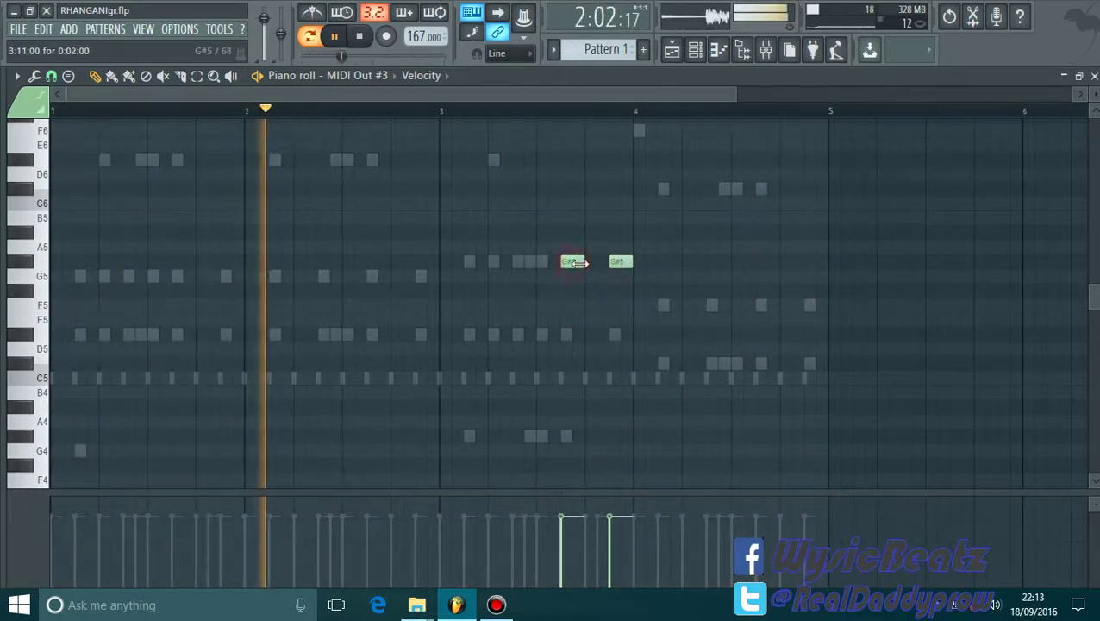
Step: Add an eight-step F5 note from step 3 of bar 4, followed directly by a two-step C#5 note
left_click(658, 307)
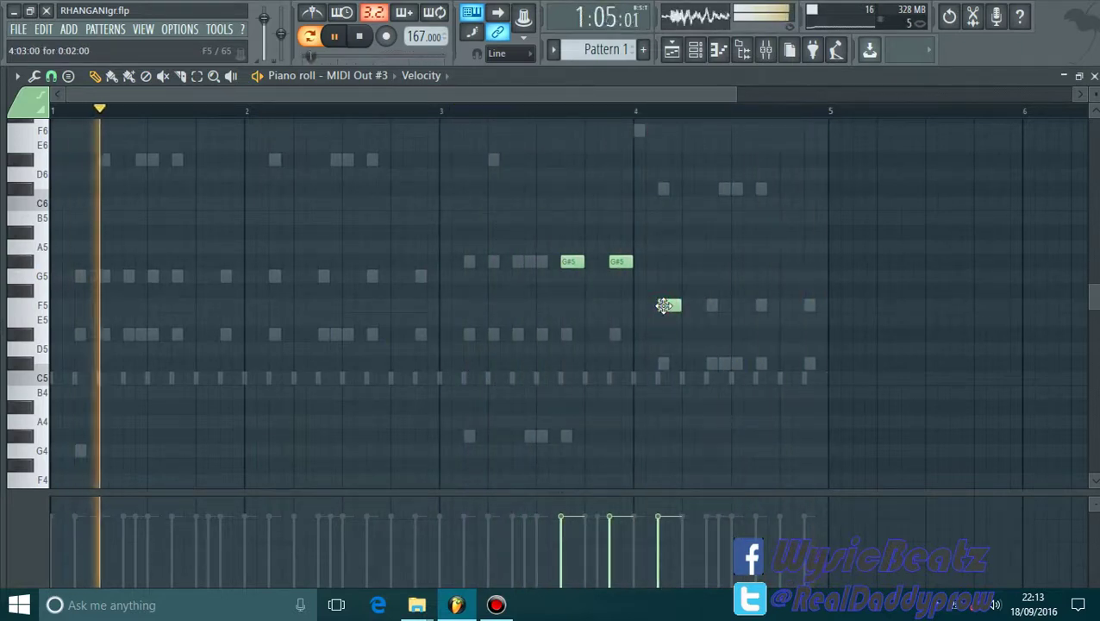
mouse_move(664, 306)
left_mouse_down()
mouse_move(663, 271)
mouse_move(724, 277)
mouse_move(683, 308)
left_mouse_up()
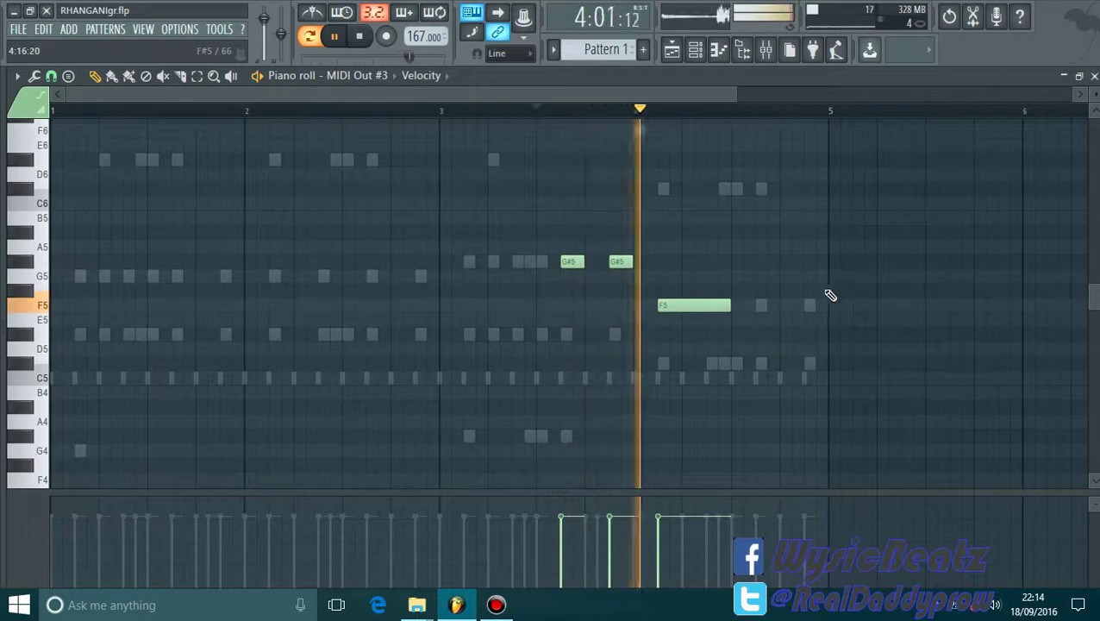
left_click(755, 363)
left_click_drag(825, 366, 779, 365)
left_click_drag(732, 308, 755, 306)
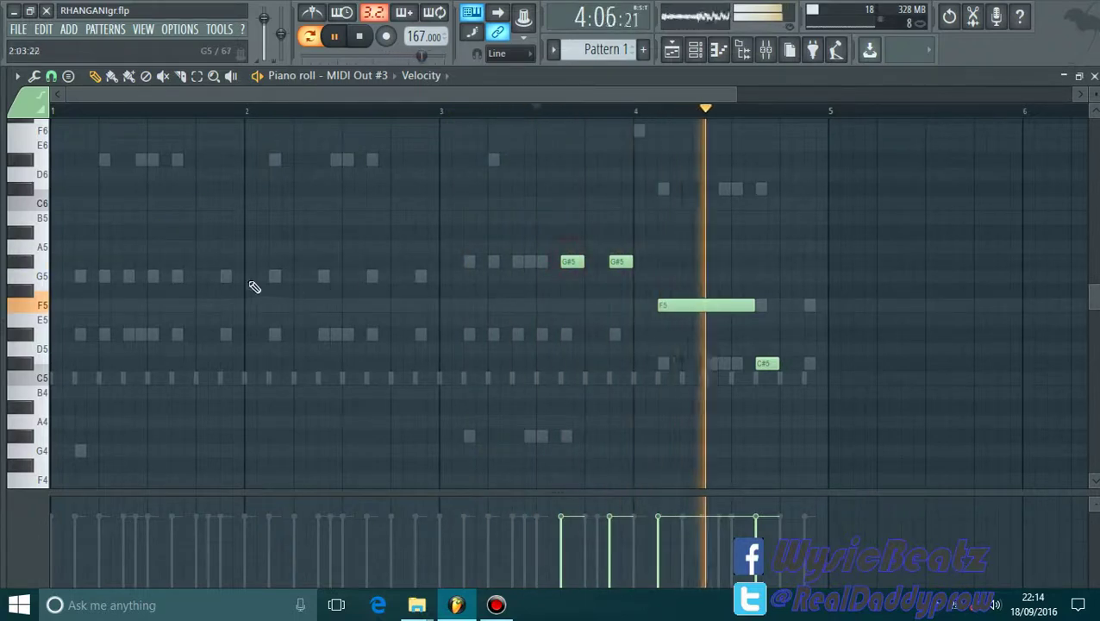
Step: Add two-step D#5 and G5 notes late in bar 1 and an eight-step G5 followed by D#5 in bar 2, then close the piano roll
left_click(177, 276)
left_click(227, 335)
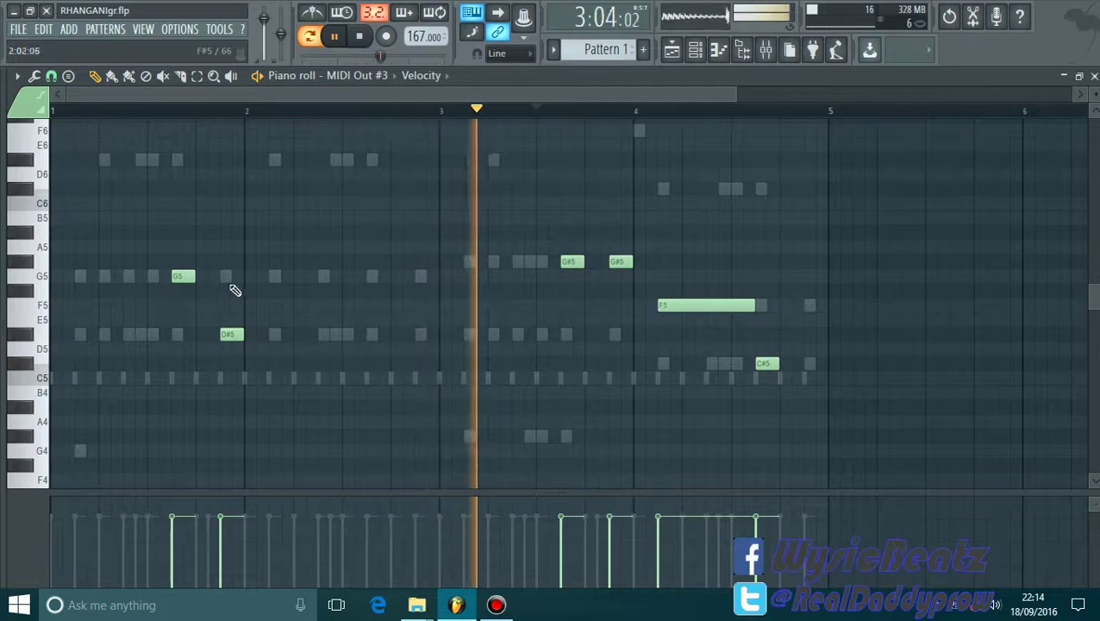
left_click_drag(181, 276, 227, 275)
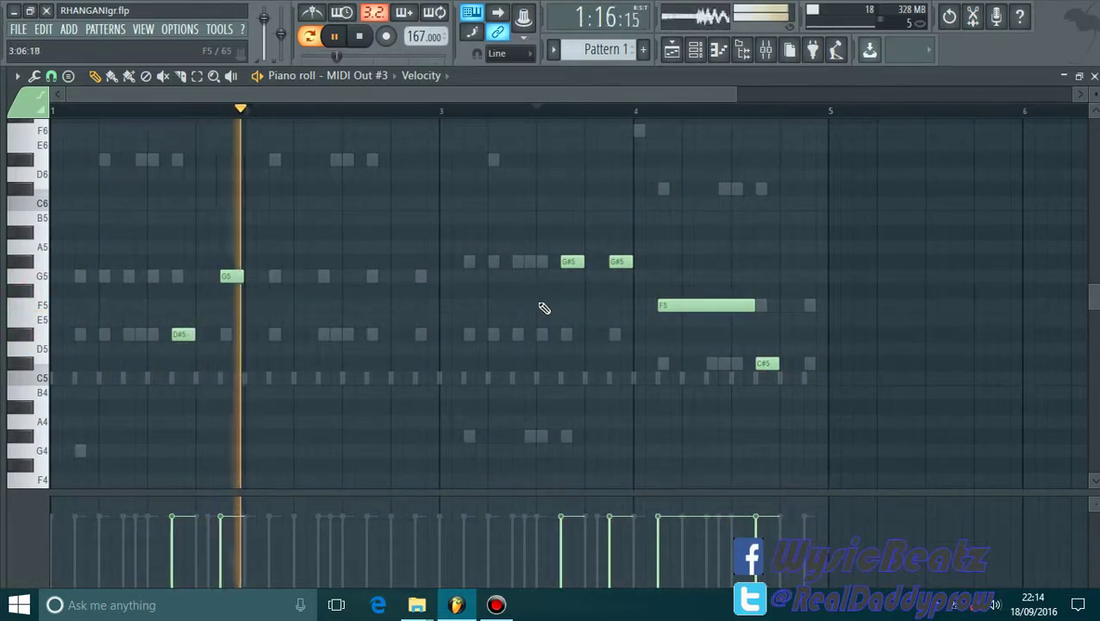
left_click(271, 276)
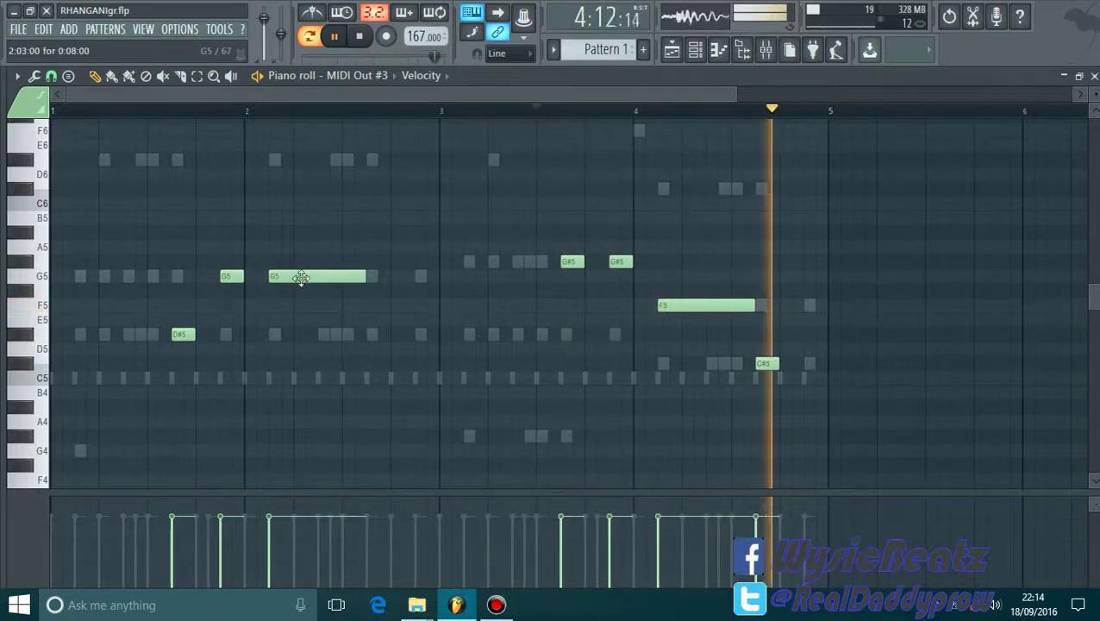
left_click(373, 336)
left_click_drag(459, 335, 391, 343)
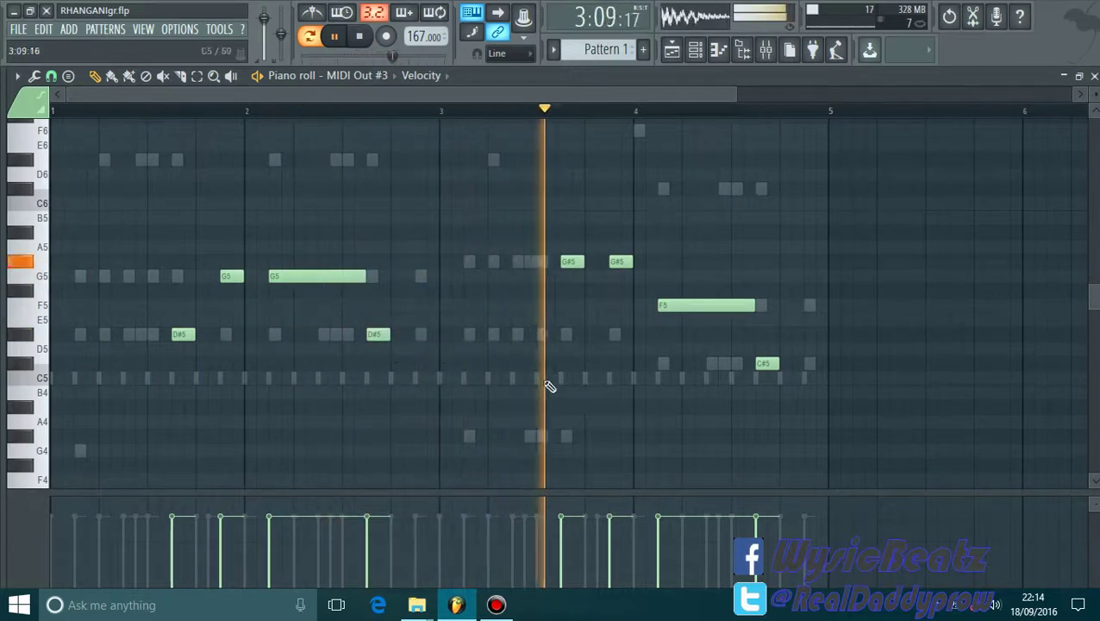
left_click(1094, 76)
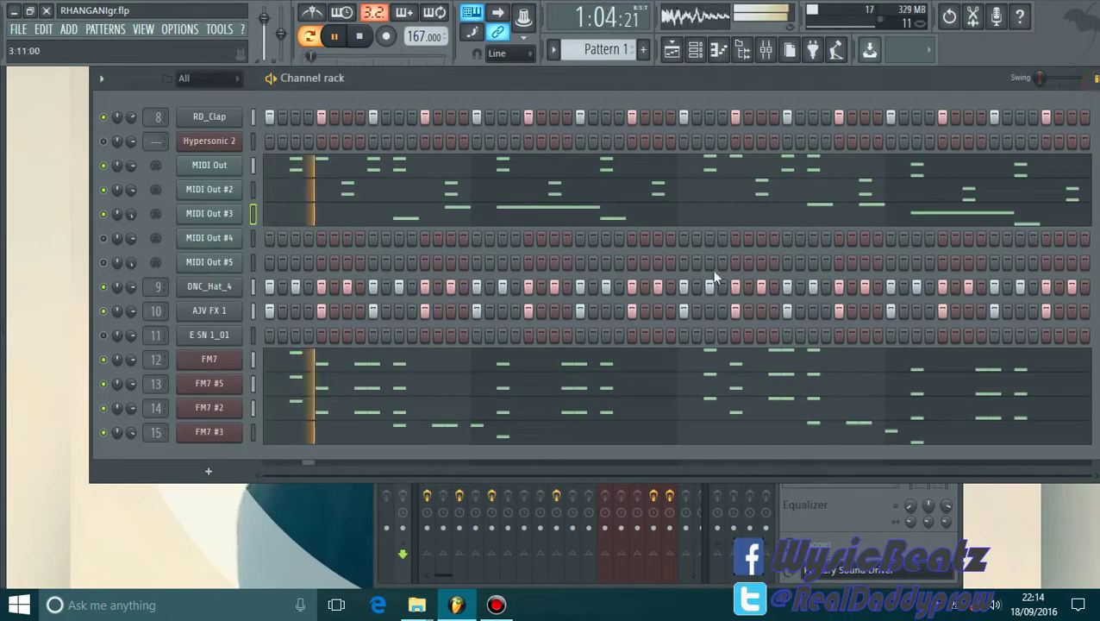
right_click(219, 244)
left_click(285, 234)
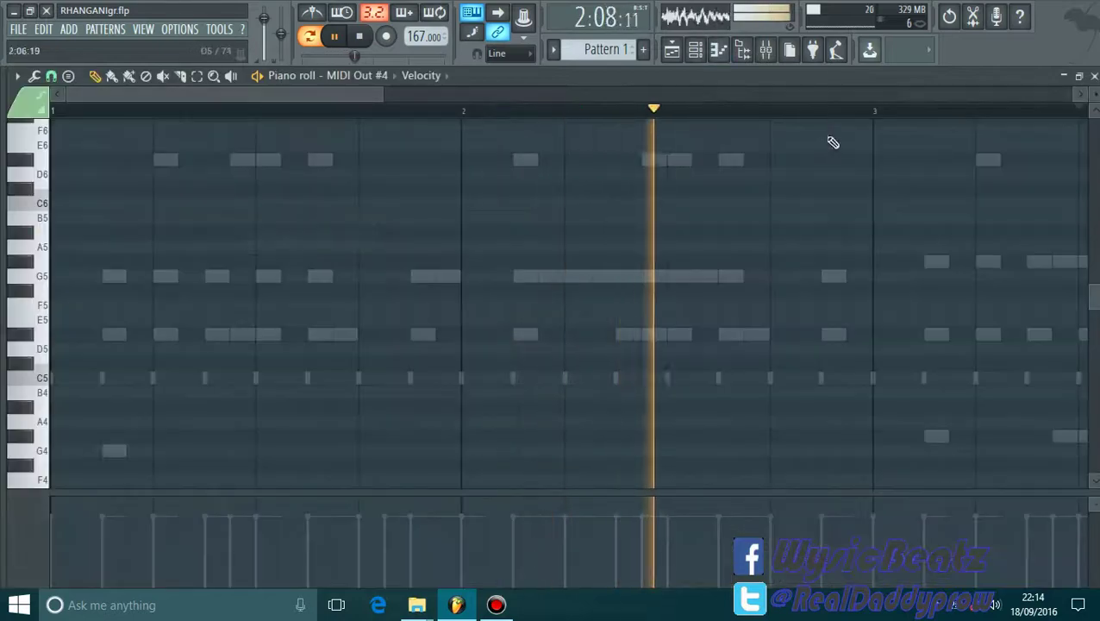
key("F7")
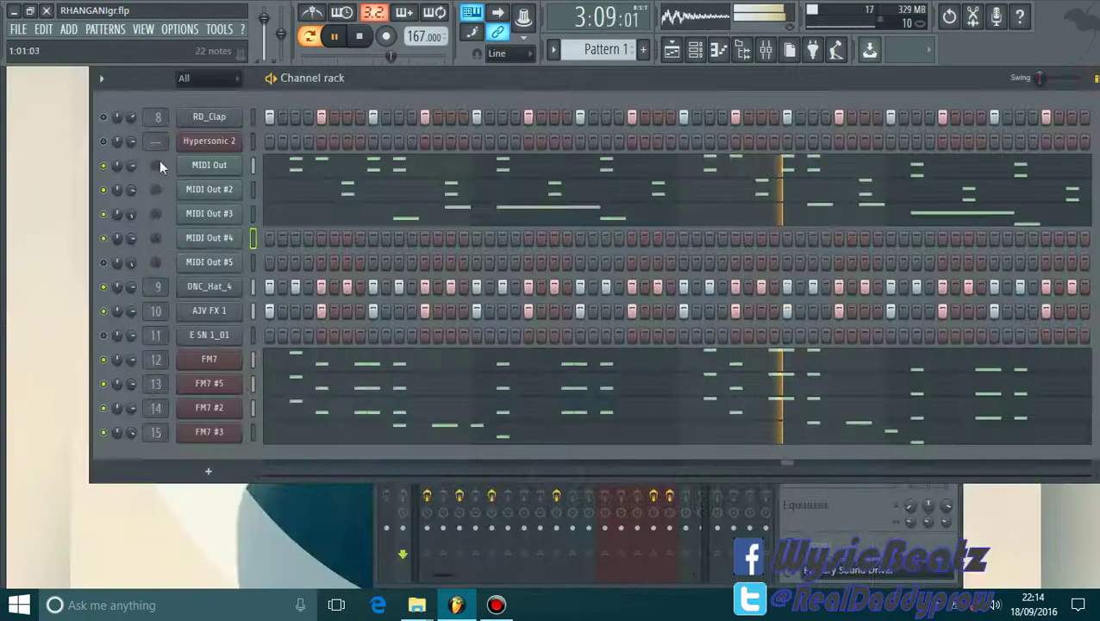
Step: Load the Octaver patch from Soft Leads into slot 4 of Hypersonic 2, then close the plugin window
left_click(207, 143)
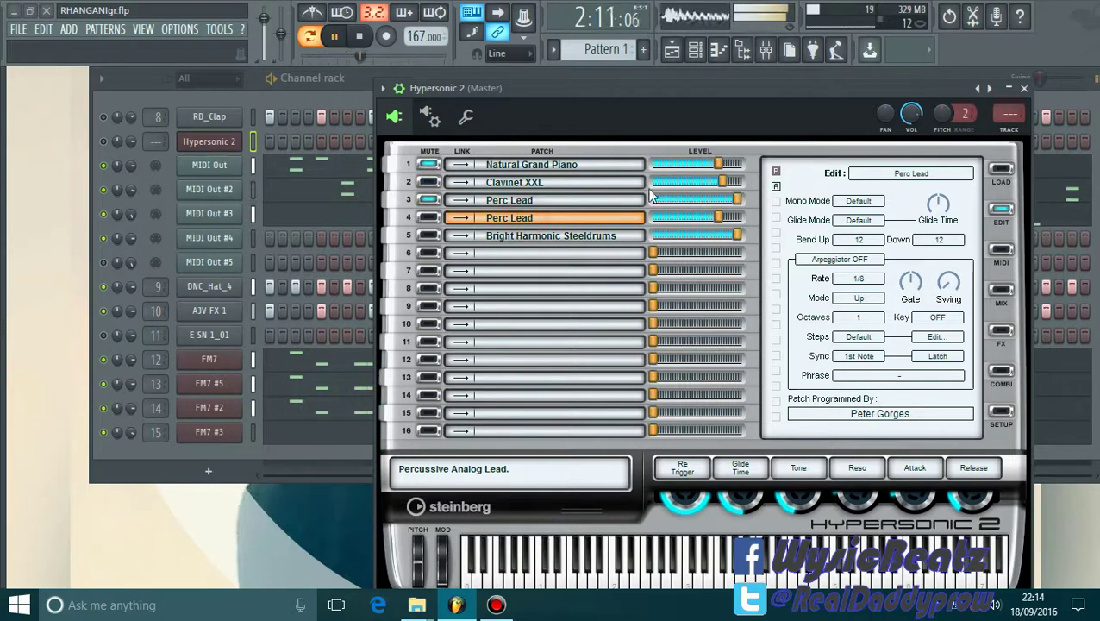
right_click(561, 220)
left_click(592, 229)
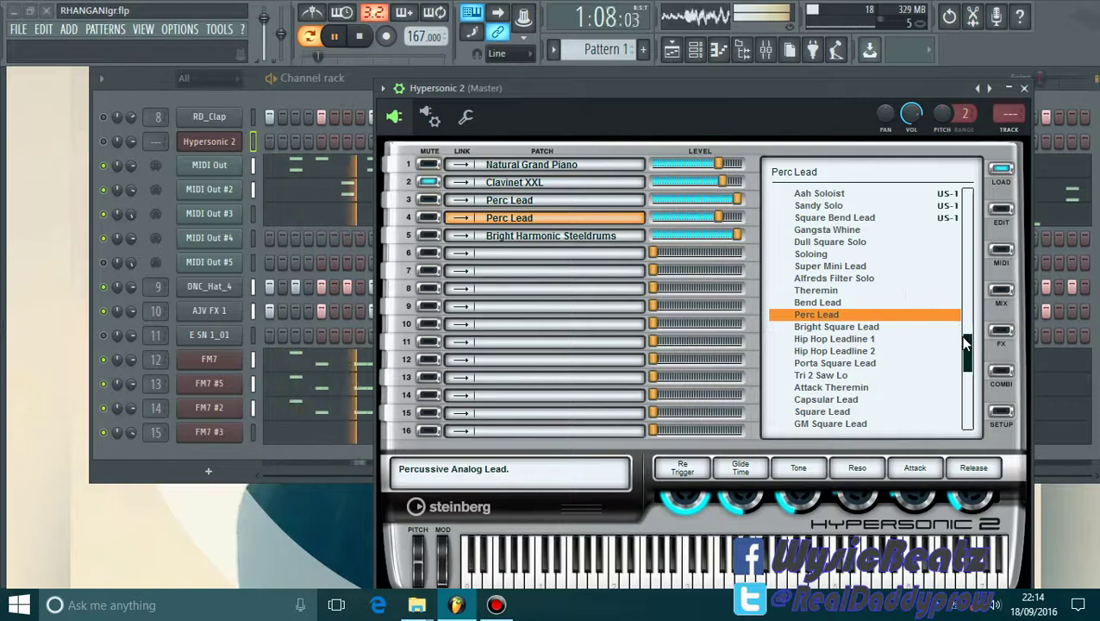
left_click_drag(972, 350, 989, 293)
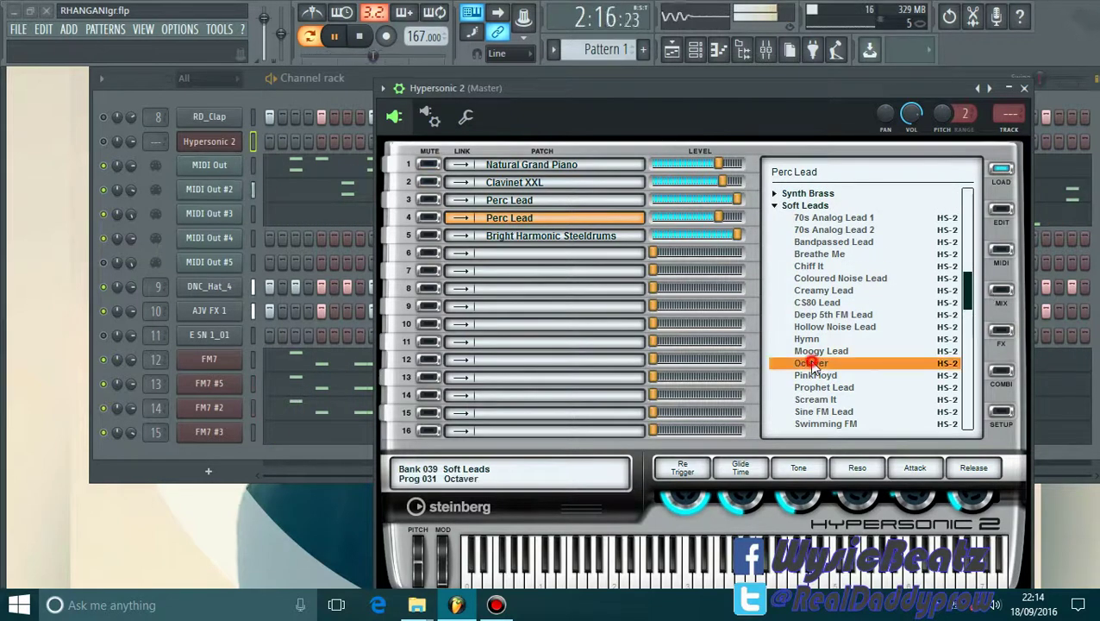
left_click(1024, 89)
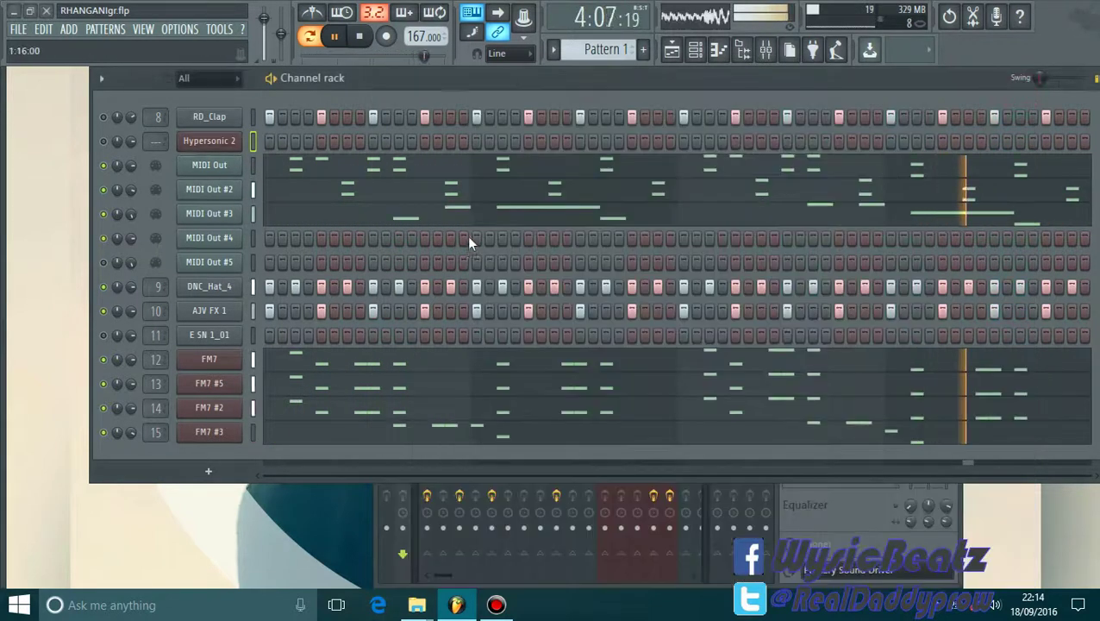
Step: In the MIDI Out #4 piano roll, add an eight-step D#5 from step 3 of bar 1, followed by a two-step D#4
right_click(229, 246)
left_click(319, 239)
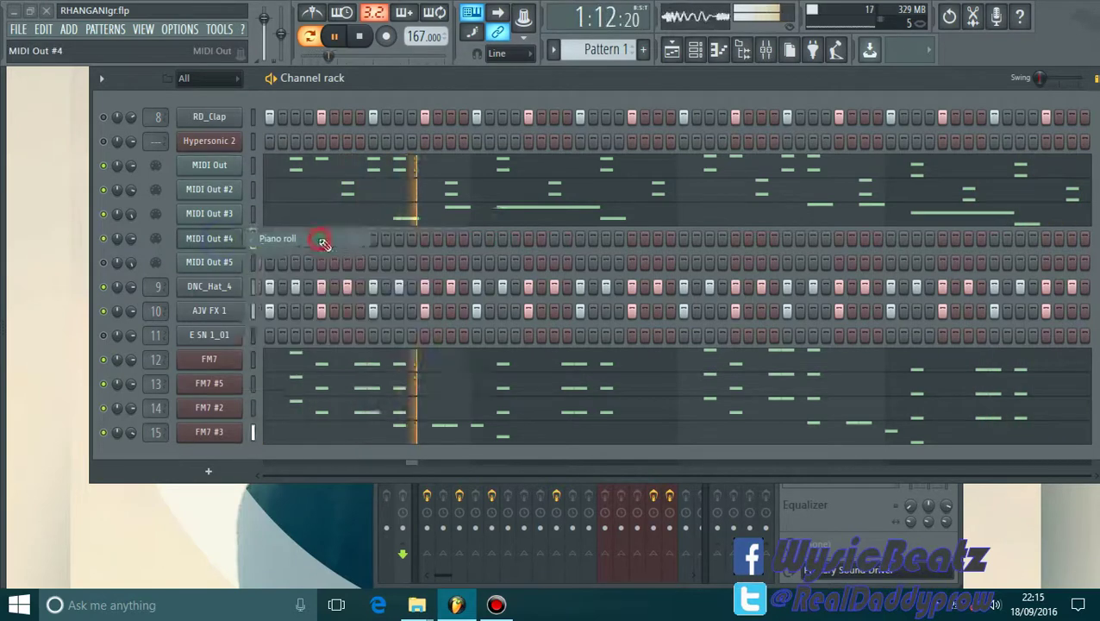
left_click_drag(245, 94, 487, 139)
scroll(222, 248, "down", 3)
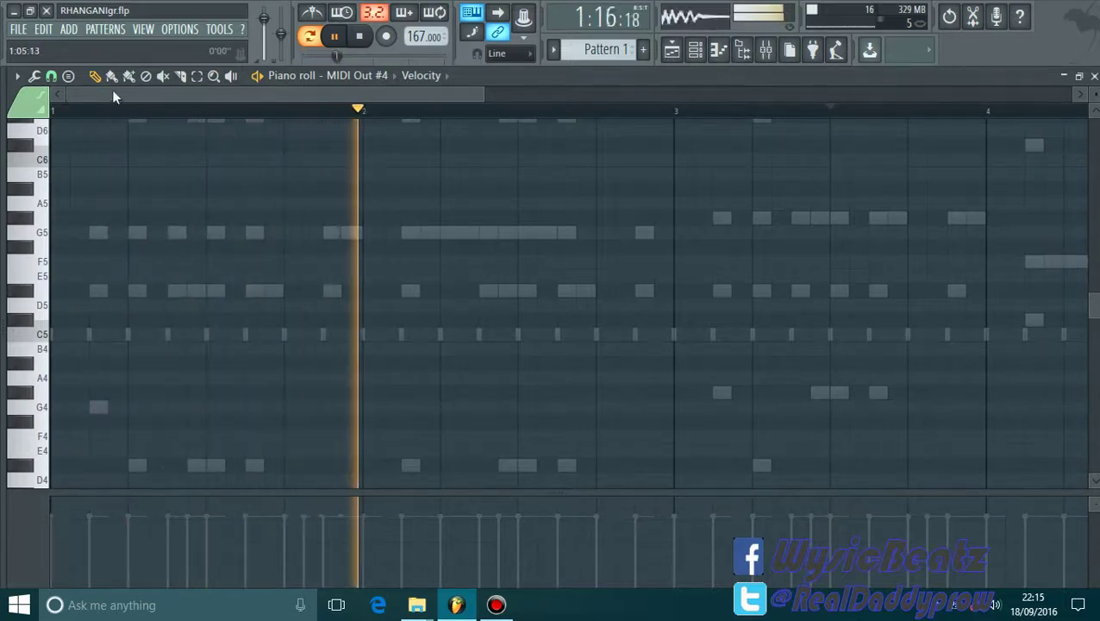
mouse_move(97, 290)
left_mouse_down()
mouse_move(267, 294)
mouse_move(245, 294)
left_mouse_up()
scroll(241, 376, "down", 3)
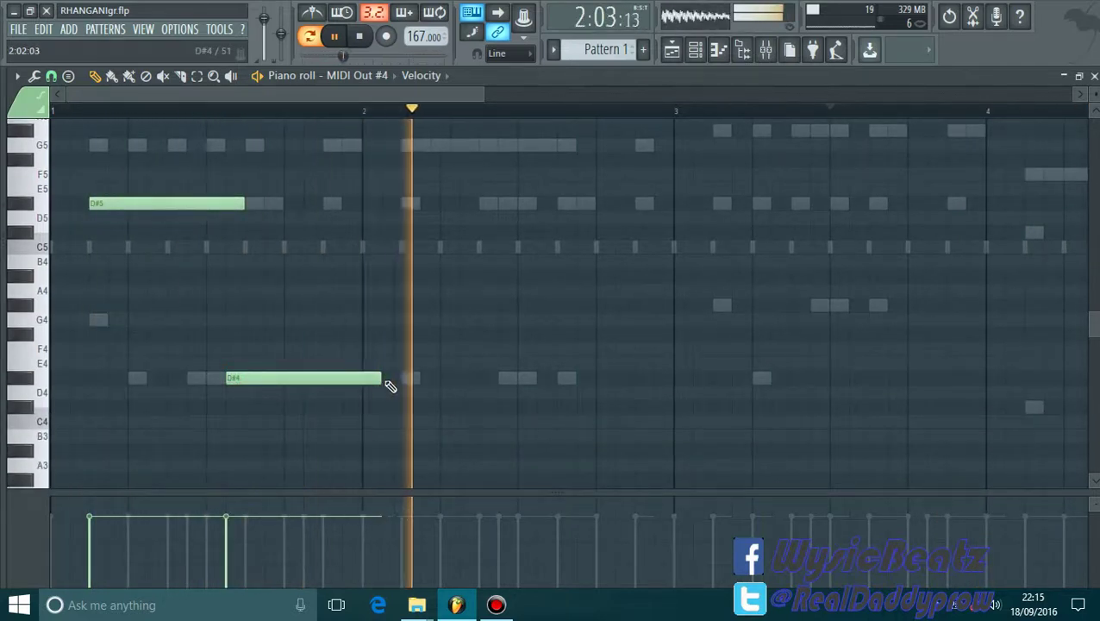
left_click_drag(379, 377, 259, 382)
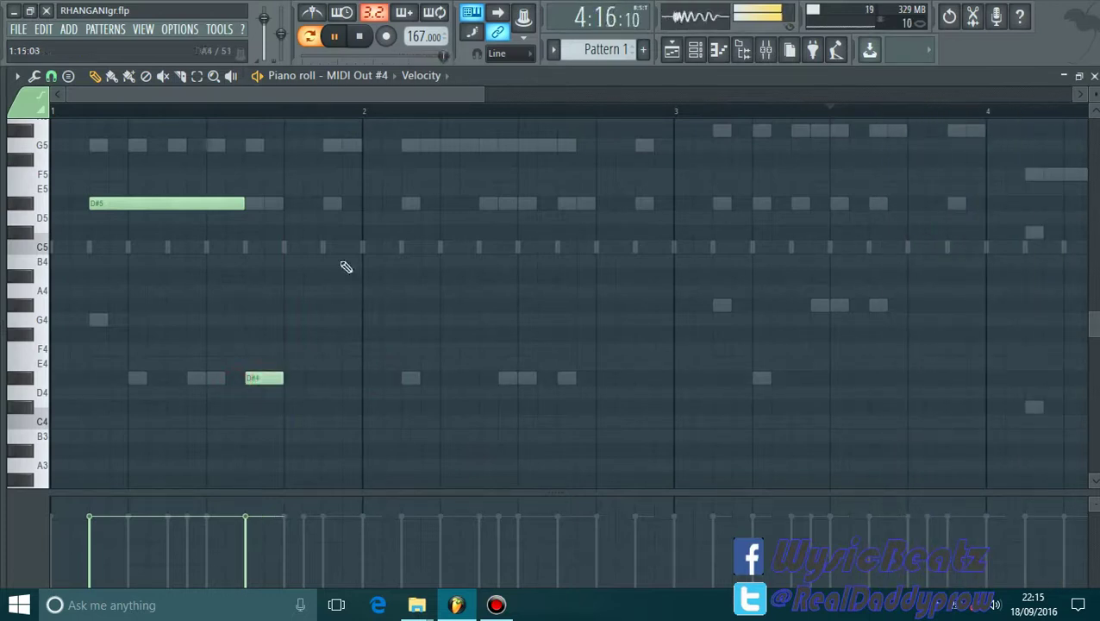
Step: Add a two-step D#5 at step 15 of bar 1, then an eight-step D#5 from step 3 of bar 2 and a two-step D#4
scroll(375, 212, "up", 3)
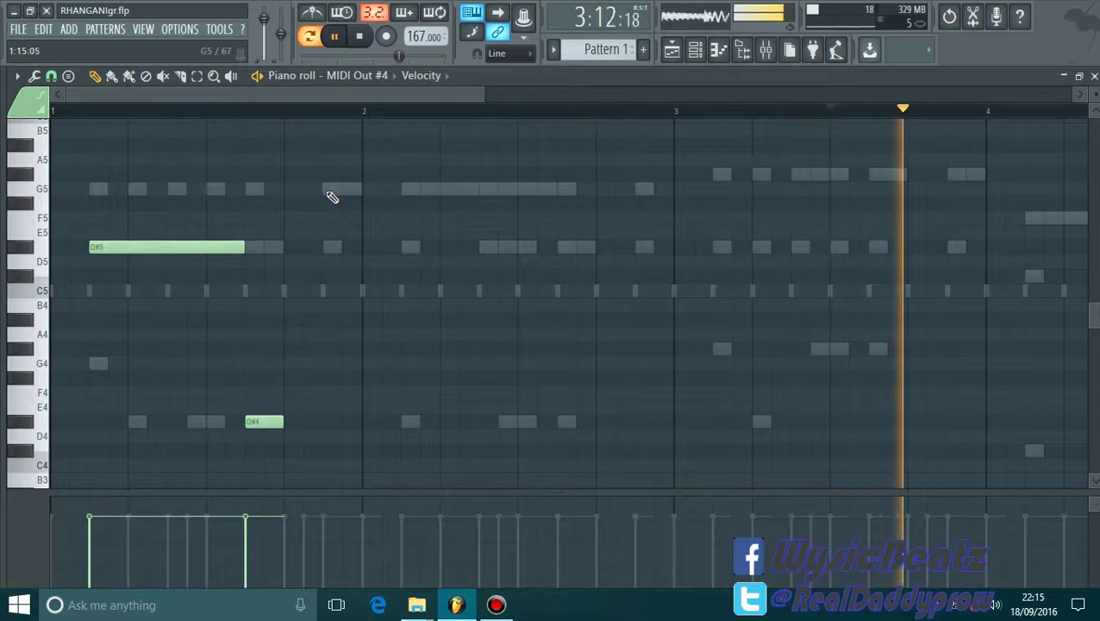
left_click_drag(474, 249, 360, 276)
left_click(203, 246)
left_click(399, 188)
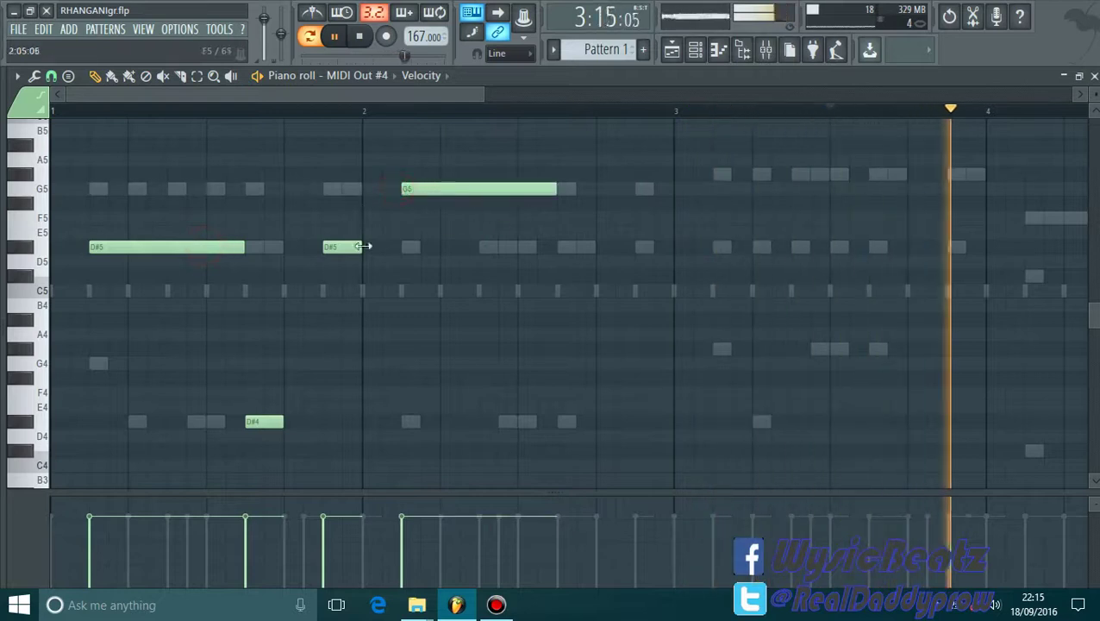
left_click(556, 417)
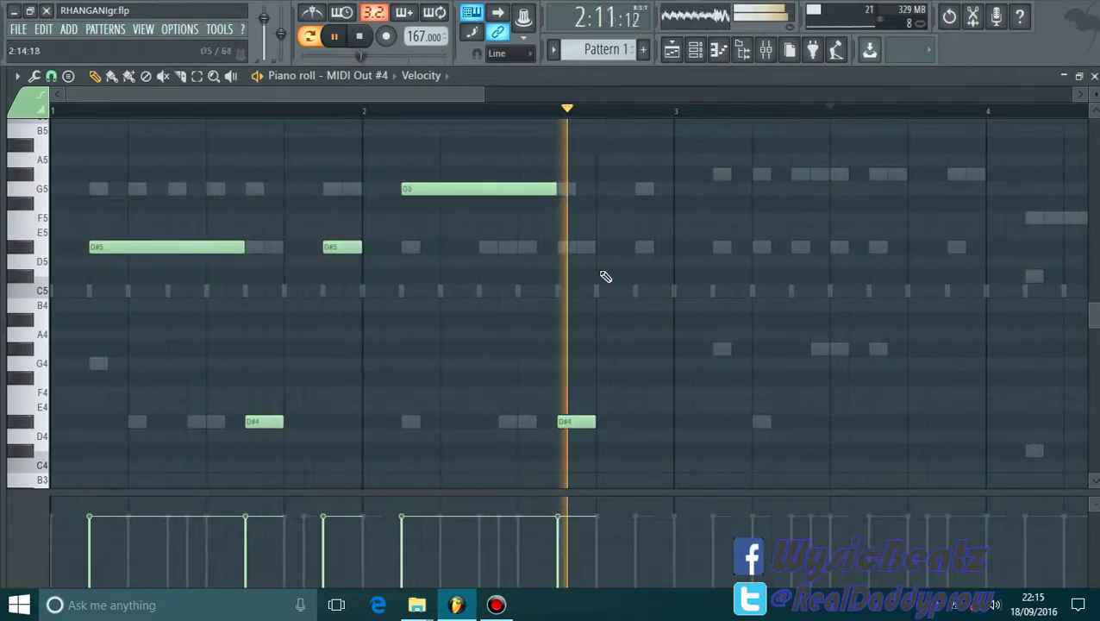
left_click_drag(444, 191, 449, 249)
Step: Add an eight-step G#5 from step 3 of bar 3 and two-step D#5 notes at steps 11 and 15
left_click_drag(580, 128, 646, 148)
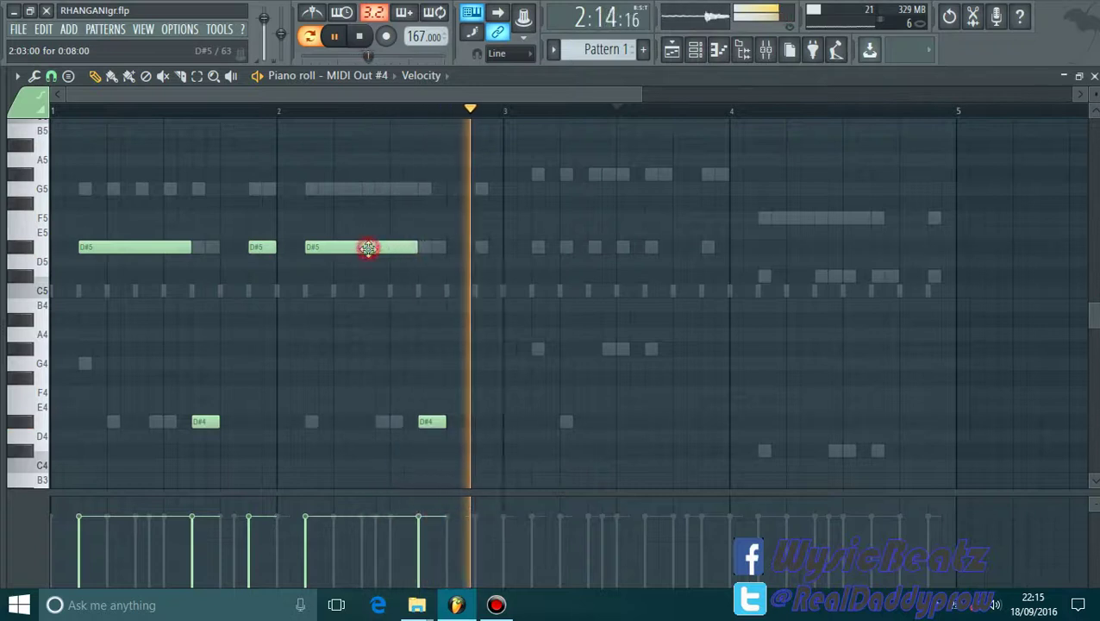
left_click(535, 173)
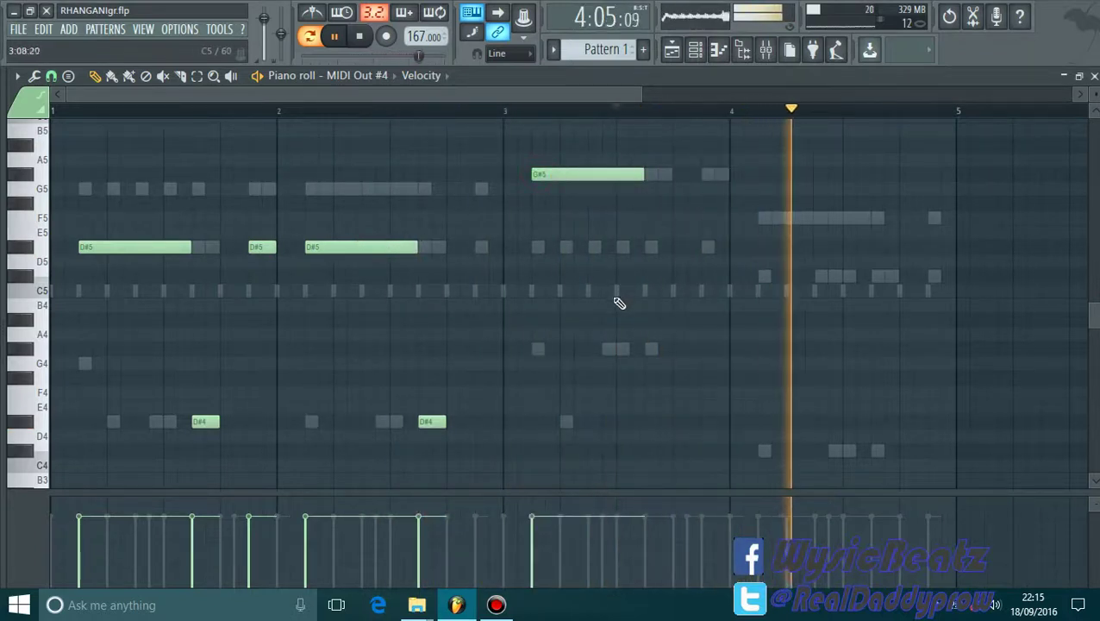
left_click(647, 247)
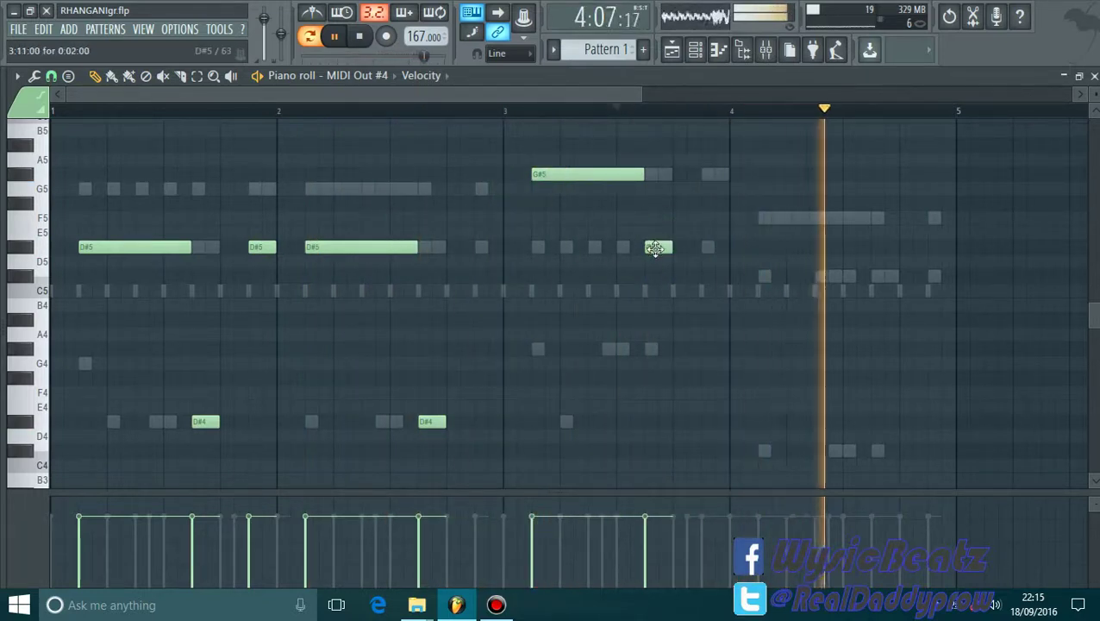
left_click(702, 246)
left_click(619, 170)
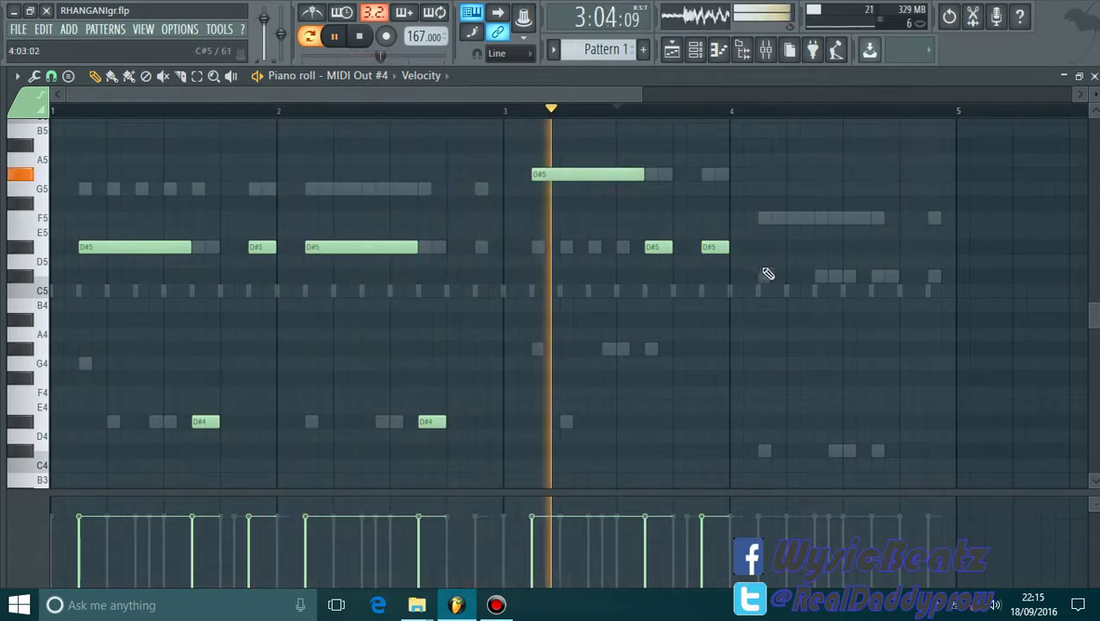
Step: Add an eight-step F5 from step 3 of bar 4 in MIDI Out #4, followed directly by a two-step C#5
left_click(765, 218)
left_click_drag(810, 219, 797, 221)
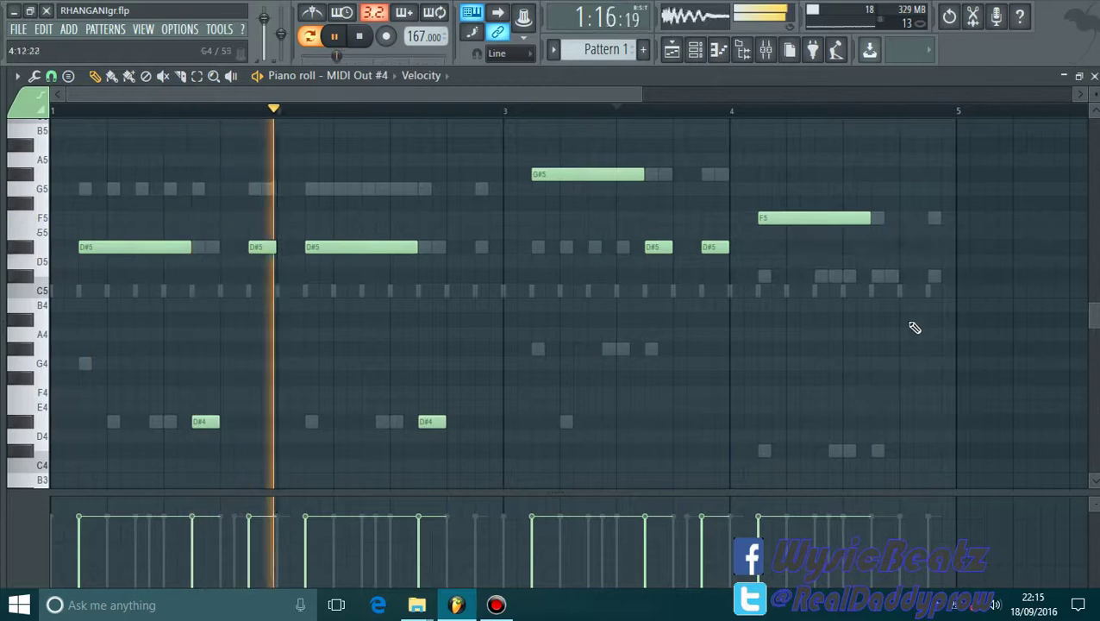
right_click(963, 278)
left_click(710, 247)
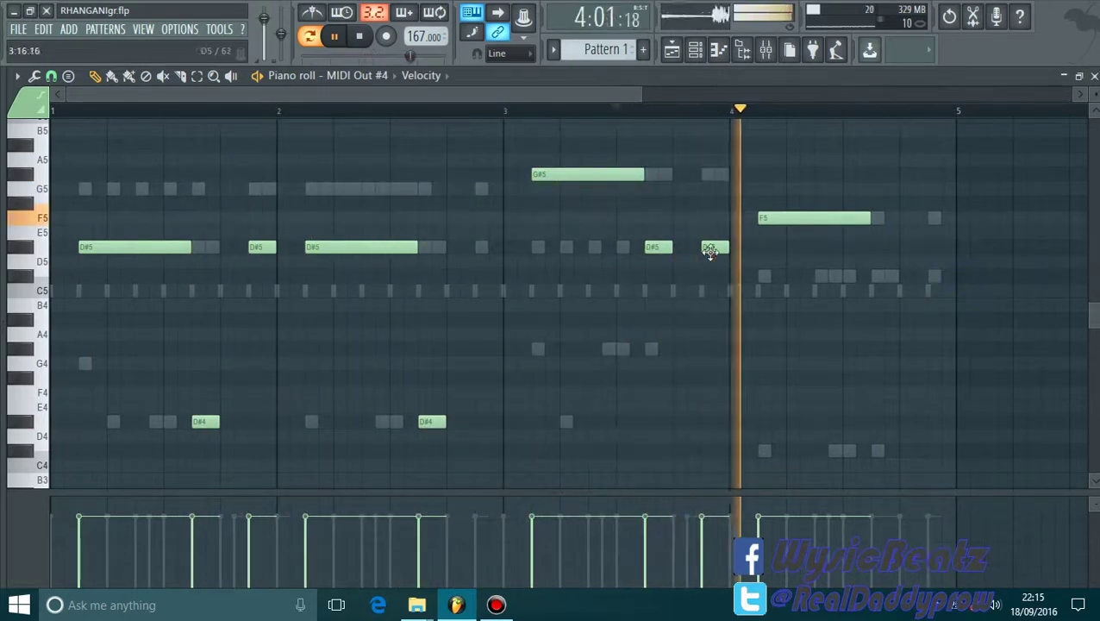
left_click(880, 276)
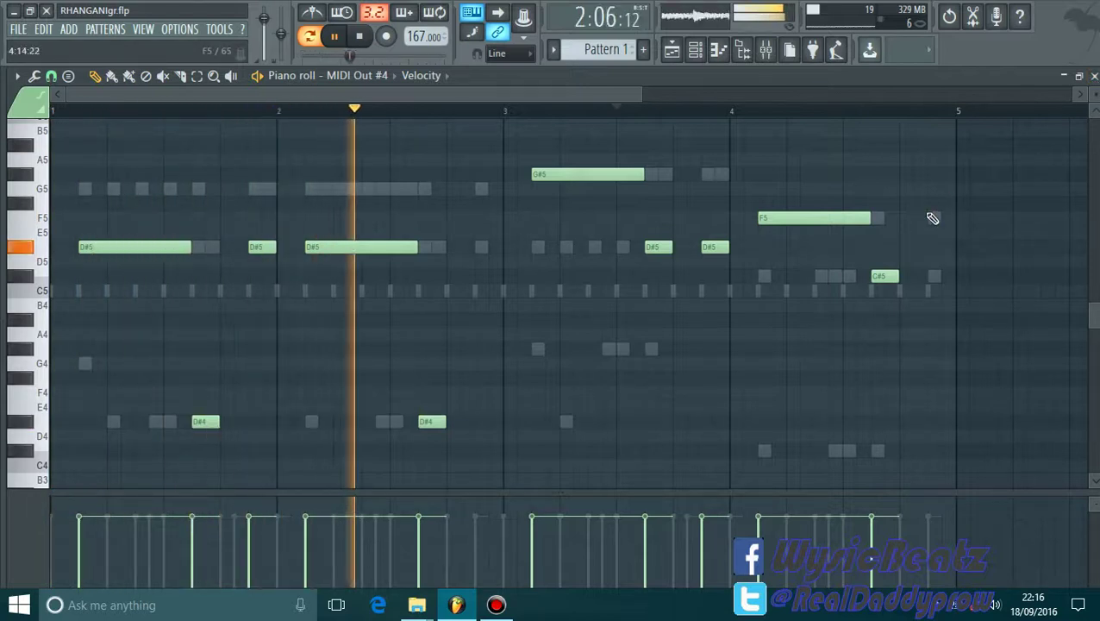
Step: Try transposing the MIDI Out #4 notes down one octave, then revert the transposition
key("ctrl+Down")
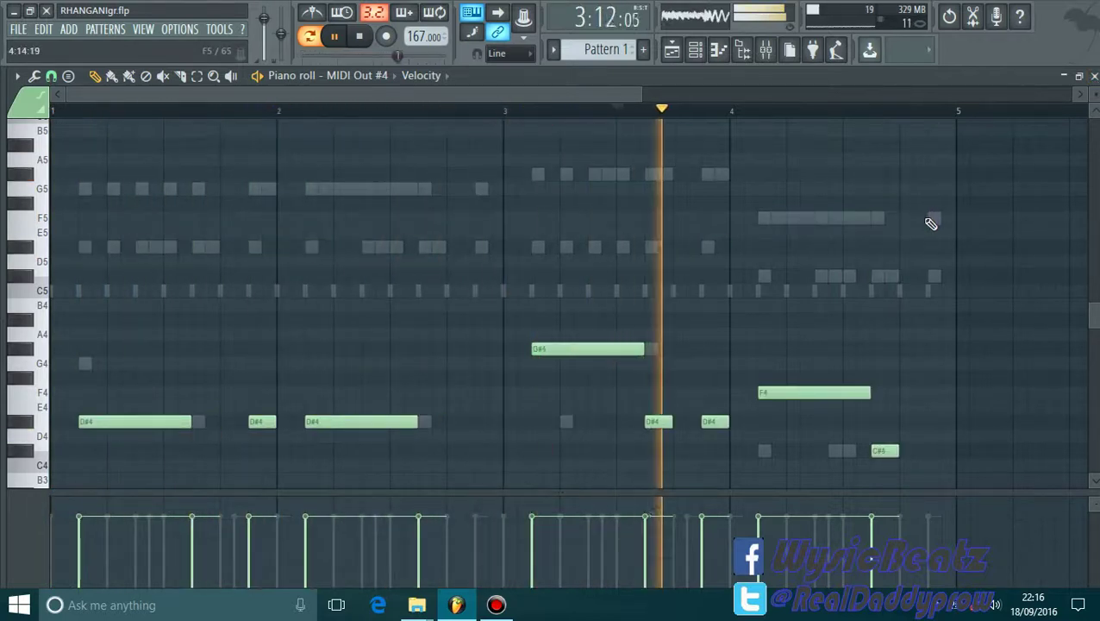
key("ctrl+Up")
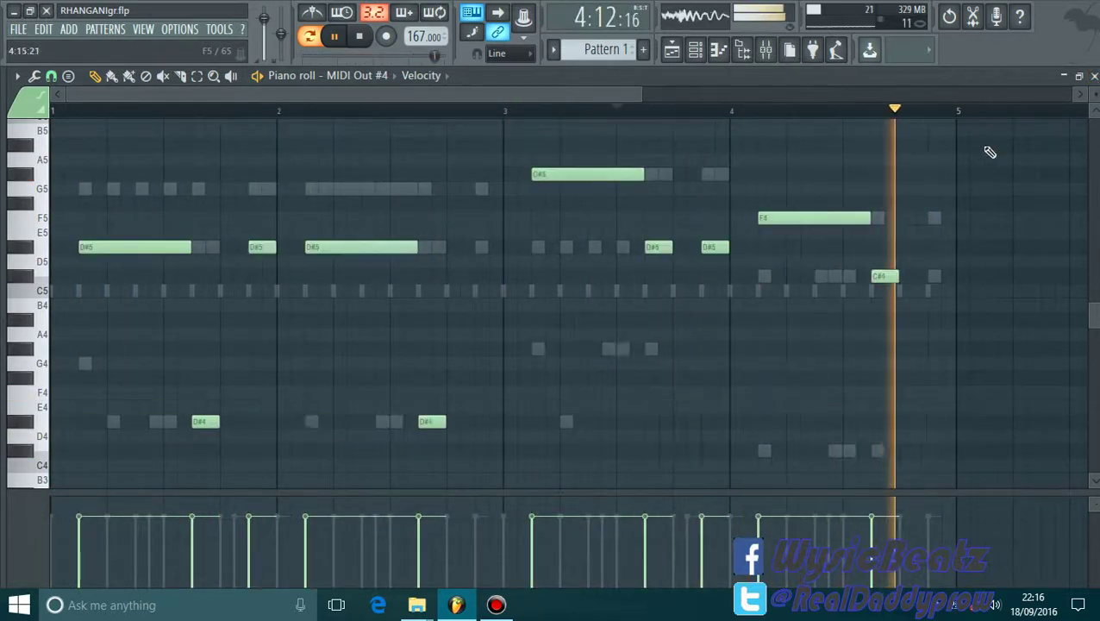
Step: Close the MIDI Out #4 piano roll and check the patches and levels loaded in Hypersonic 2
left_click(1094, 75)
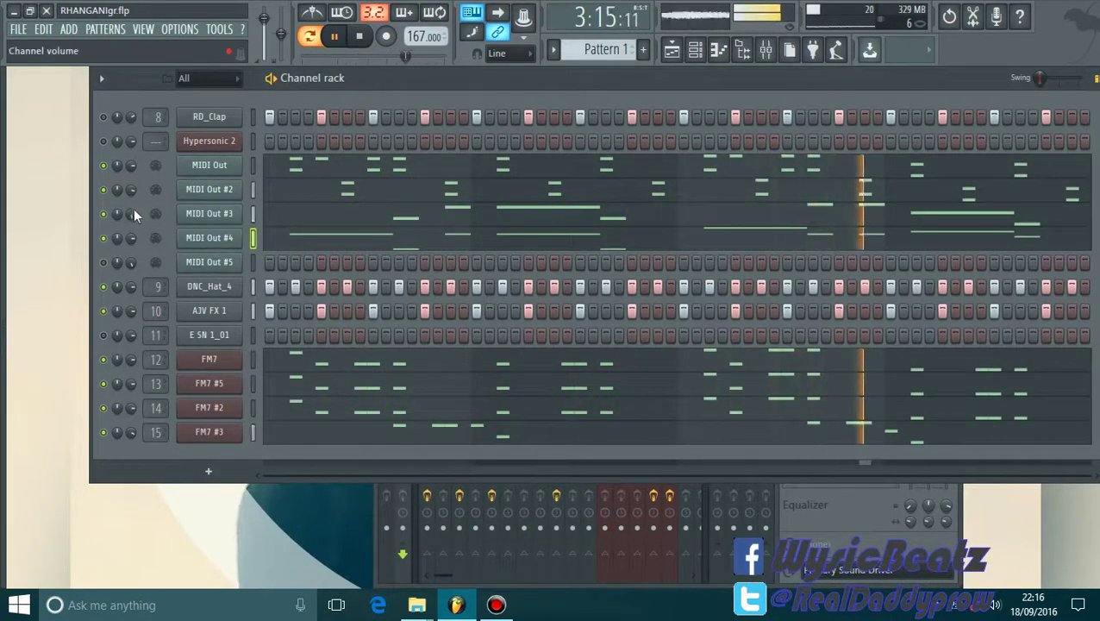
left_click(104, 117)
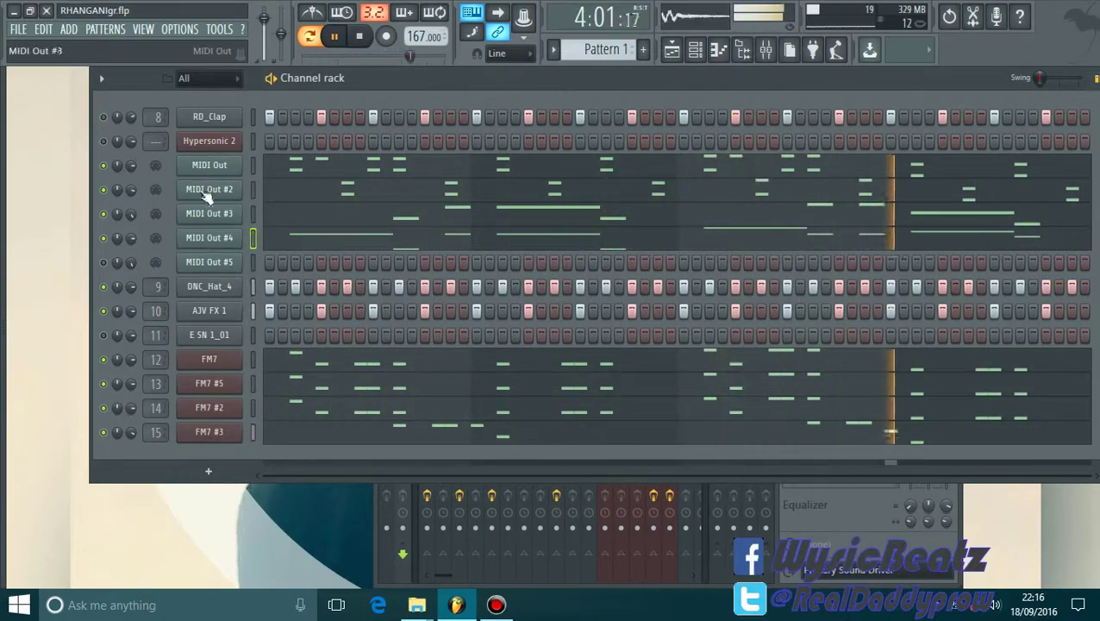
left_click(212, 145)
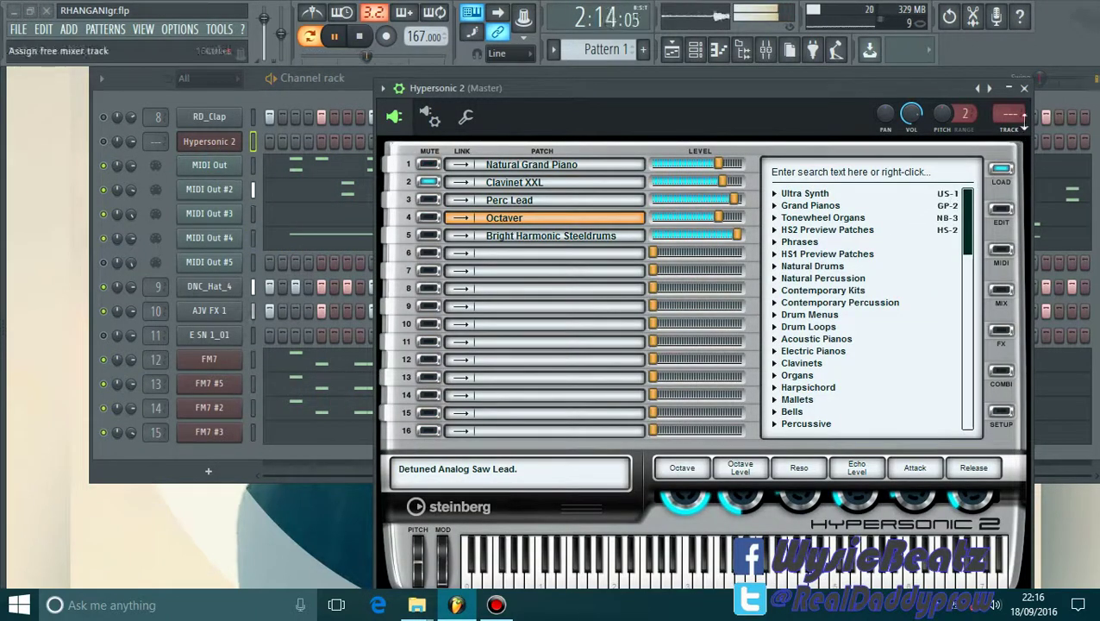
left_click(1025, 88)
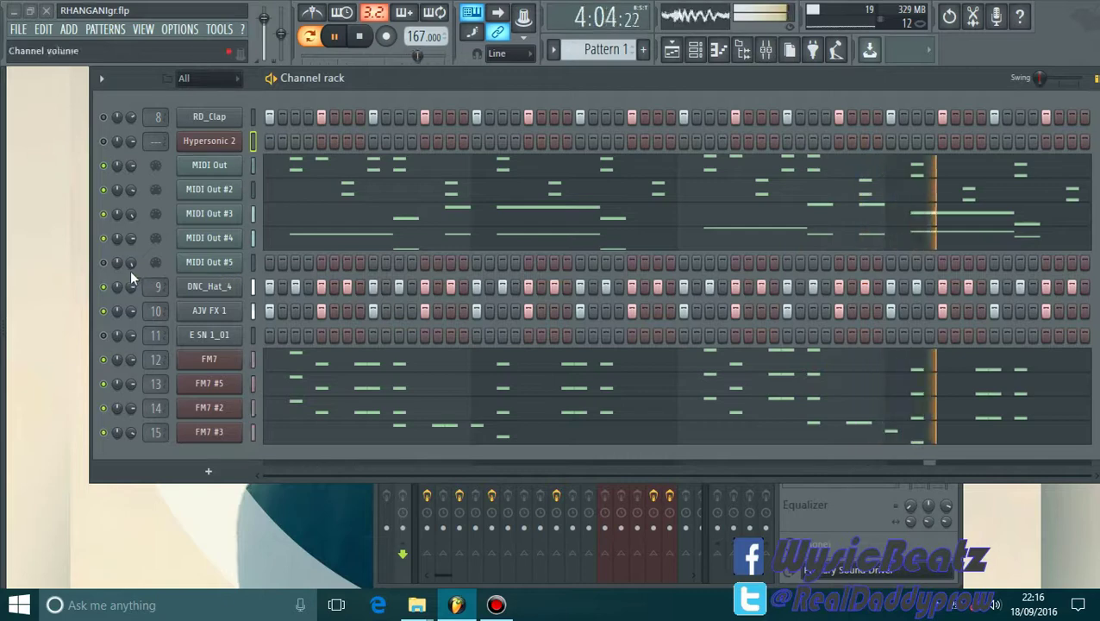
Step: In the MIDI Out #5 piano roll, place one-step G5 notes at steps 3 and 5 and a one-step D#5 at step 9 of bar 1
right_click(184, 263)
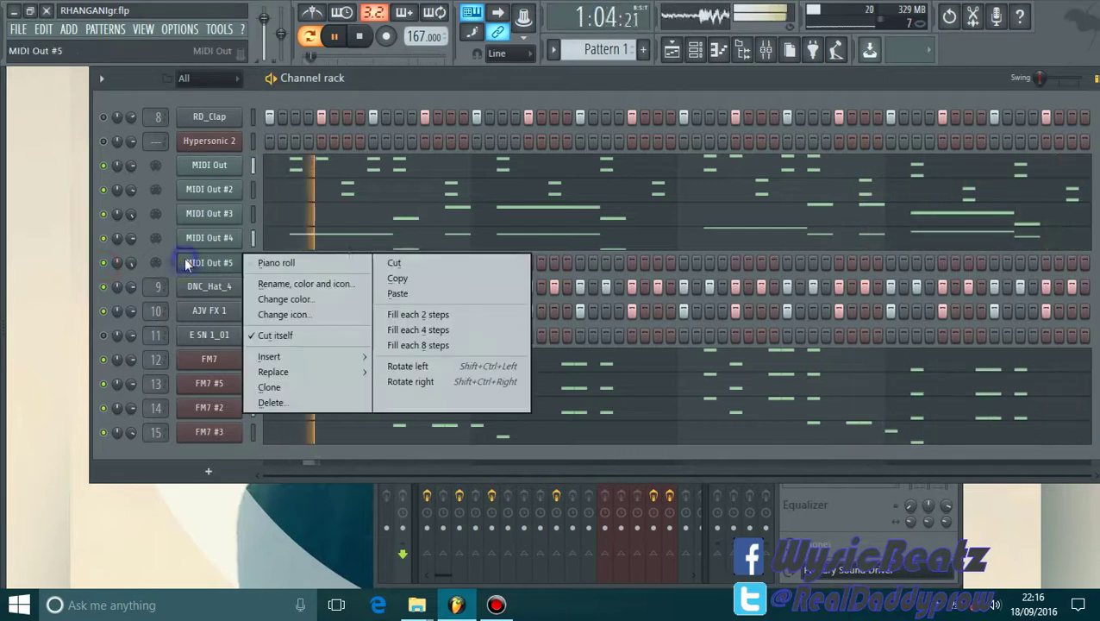
left_click(326, 268)
left_click_drag(338, 95, 653, 145)
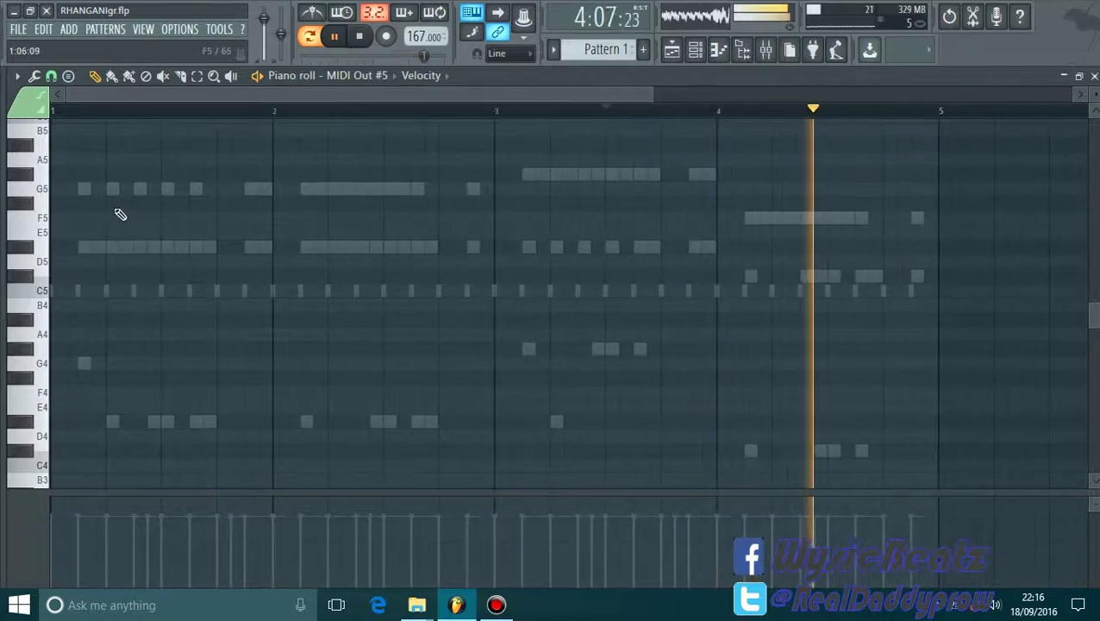
left_click(84, 191)
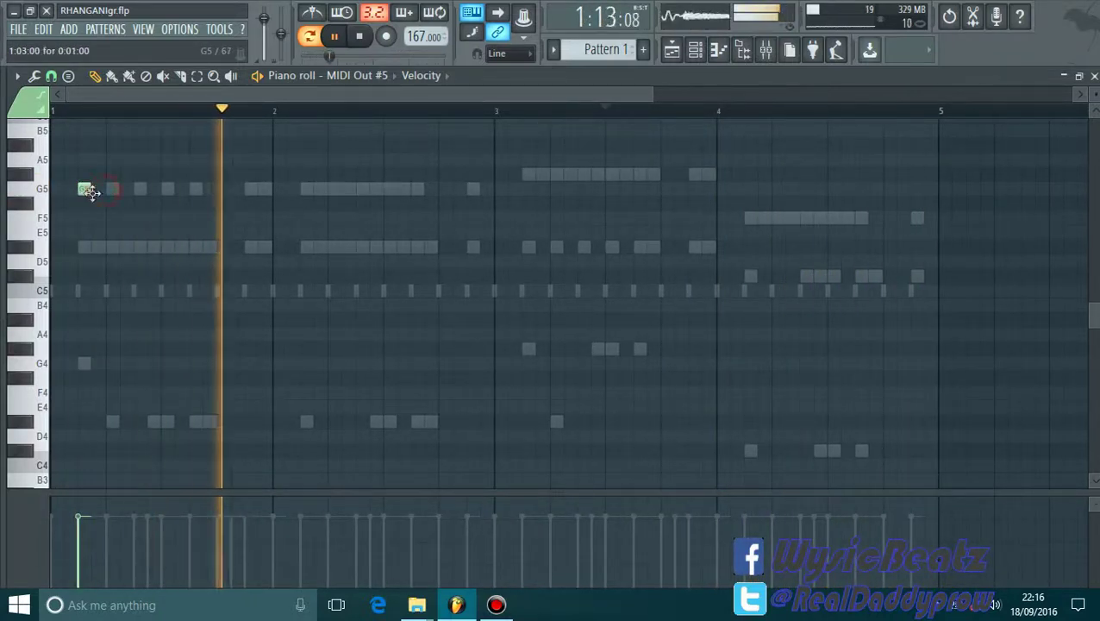
left_click(112, 190)
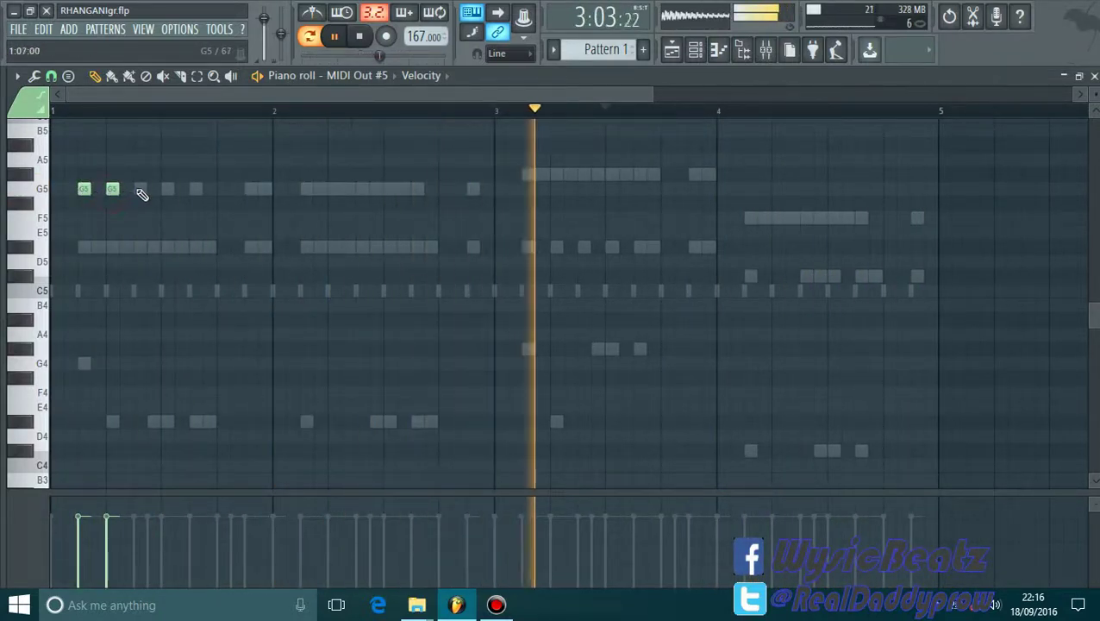
left_click(165, 248)
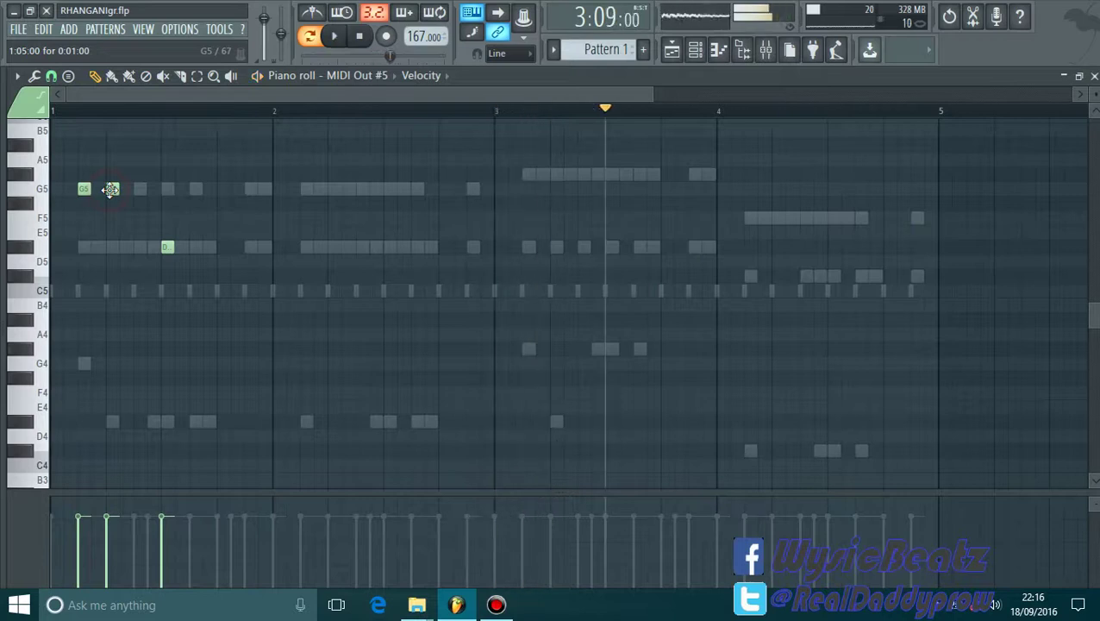
Step: Audition the MIDI Out #5 phrase, adding a one-step G5 at step 8 of bar 1 and moving the D#5 to step 11
left_click(111, 189)
key("space")
key("space")
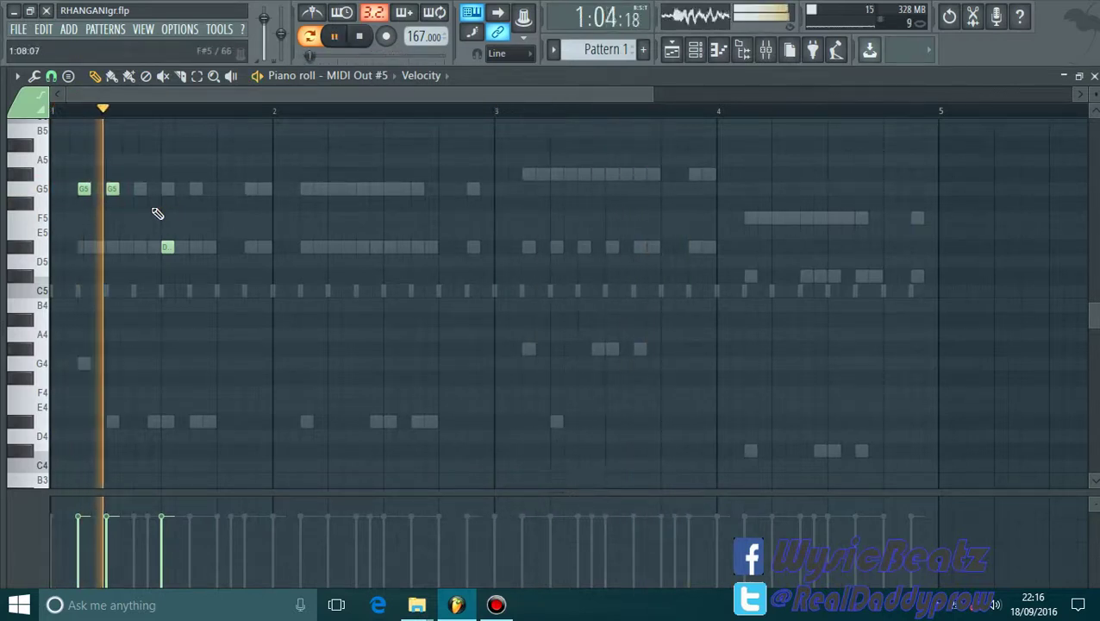
left_click(135, 192)
left_click(113, 188, "ctrl")
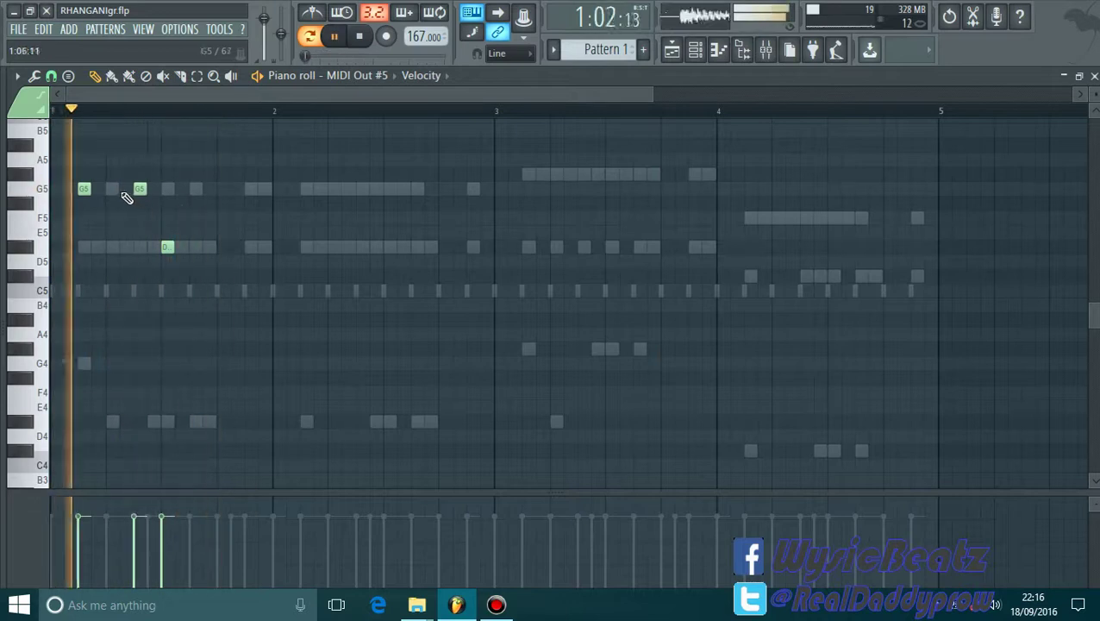
left_click(111, 189, "ctrl")
left_click(139, 189, "ctrl")
key("space")
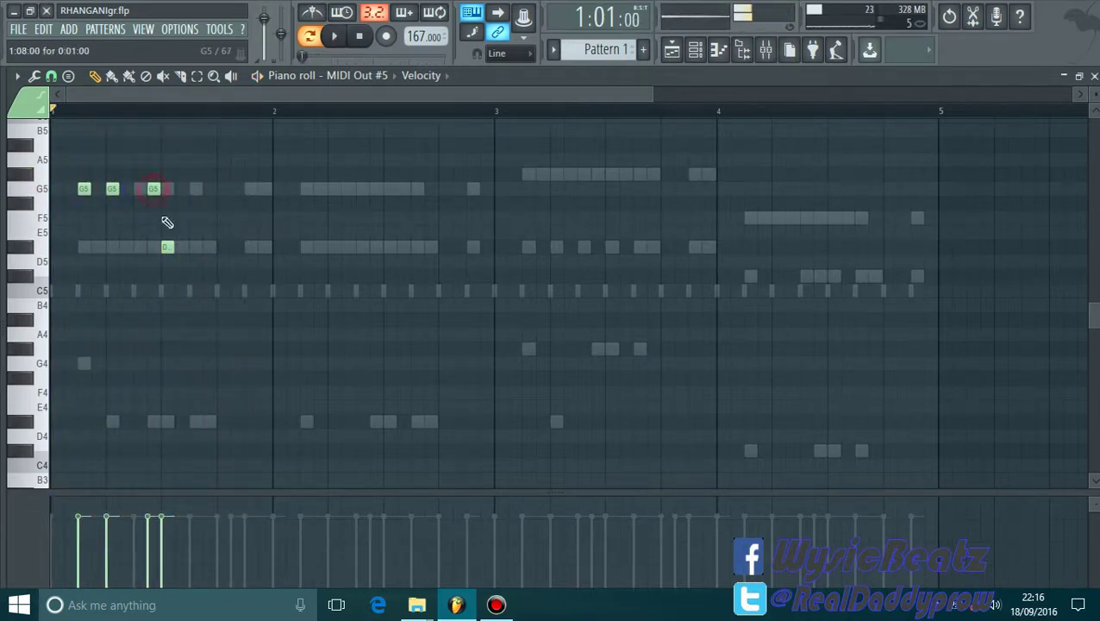
key("space")
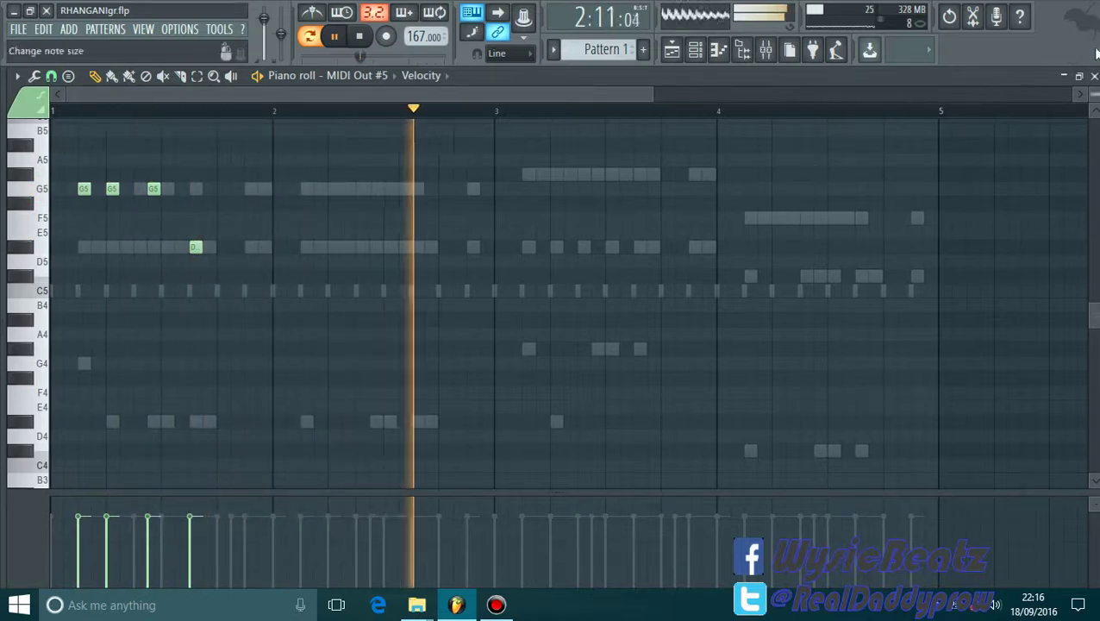
Step: Return to the channel rack and solo the MIDI Out #5 channel
key("F6")
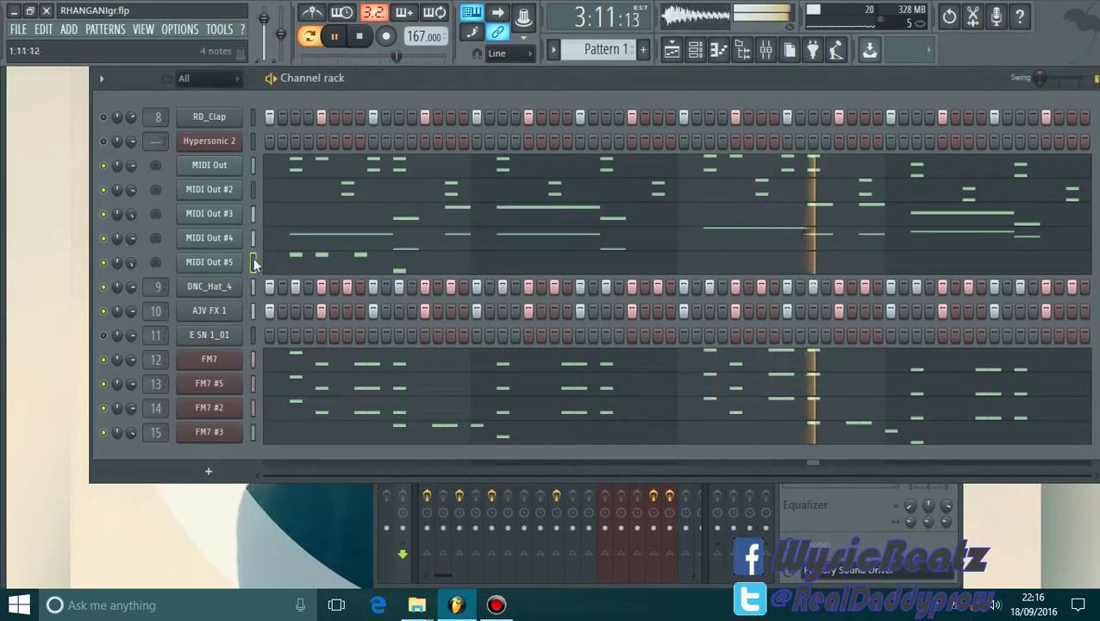
right_click(104, 262)
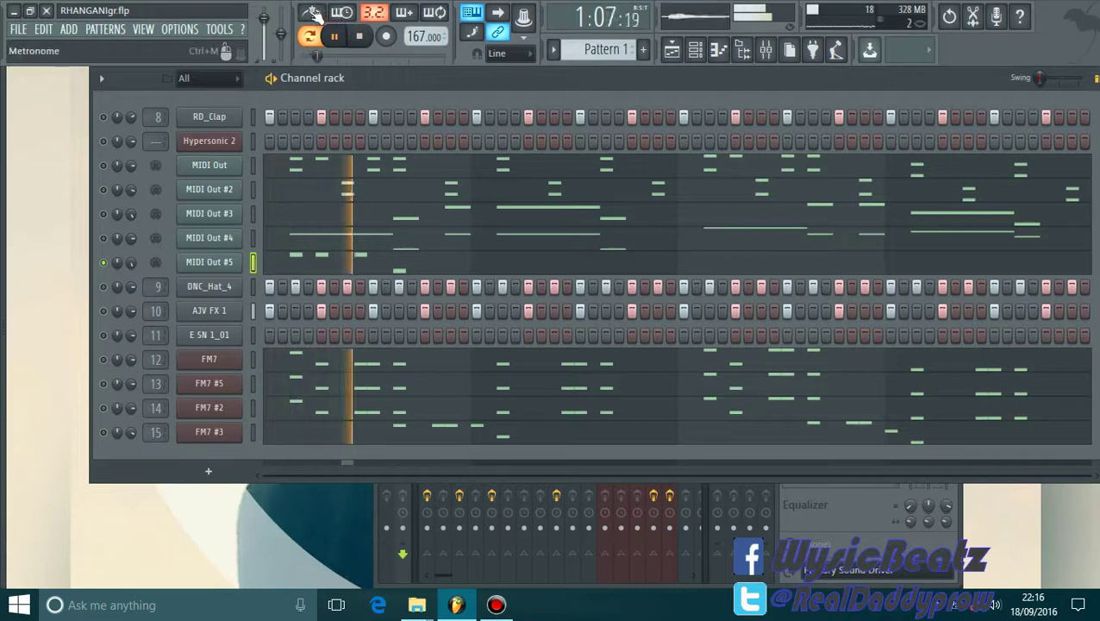
Step: In the MIDI Out #5 piano roll, extend the phrase into bar 2 with one-step G5 notes at steps 3, 5, 8 and 11
left_click(444, 260)
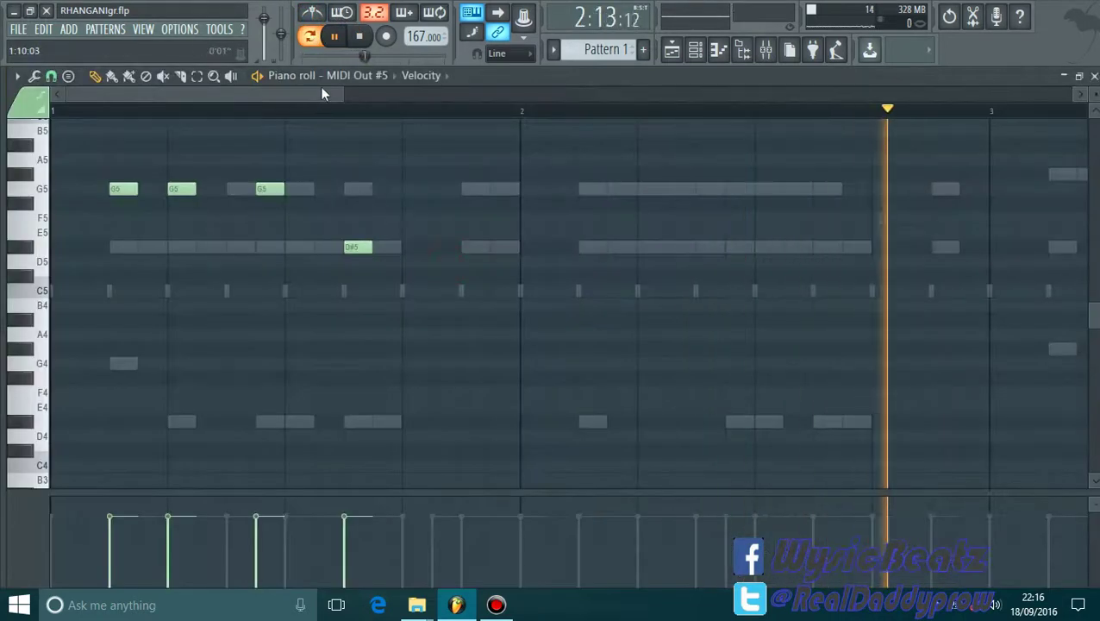
left_click_drag(344, 93, 594, 171)
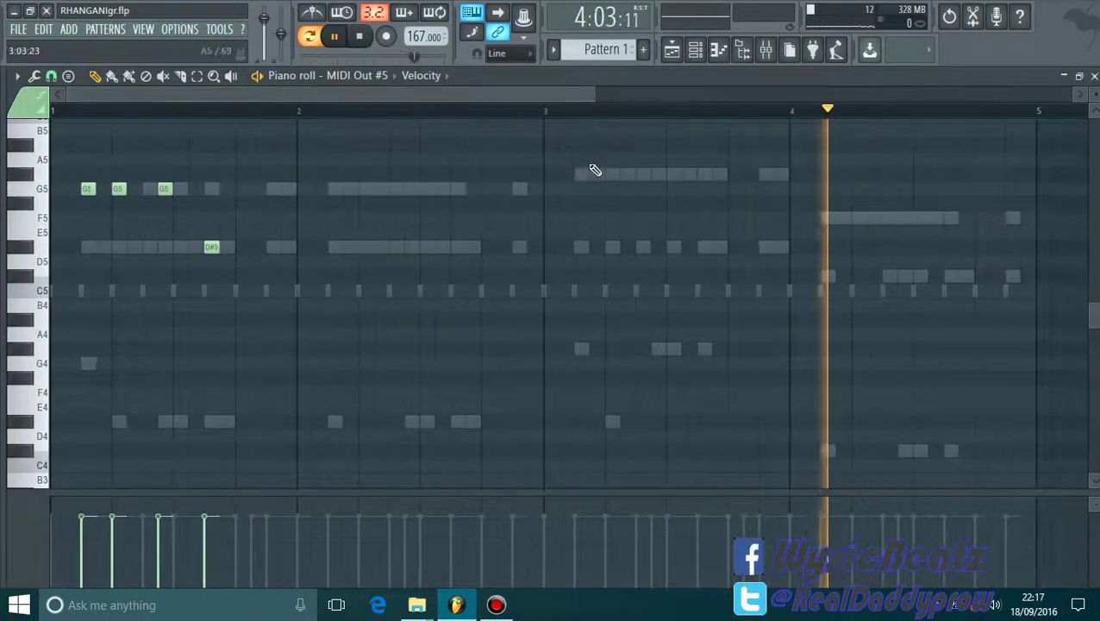
left_click(332, 189)
left_click(363, 189)
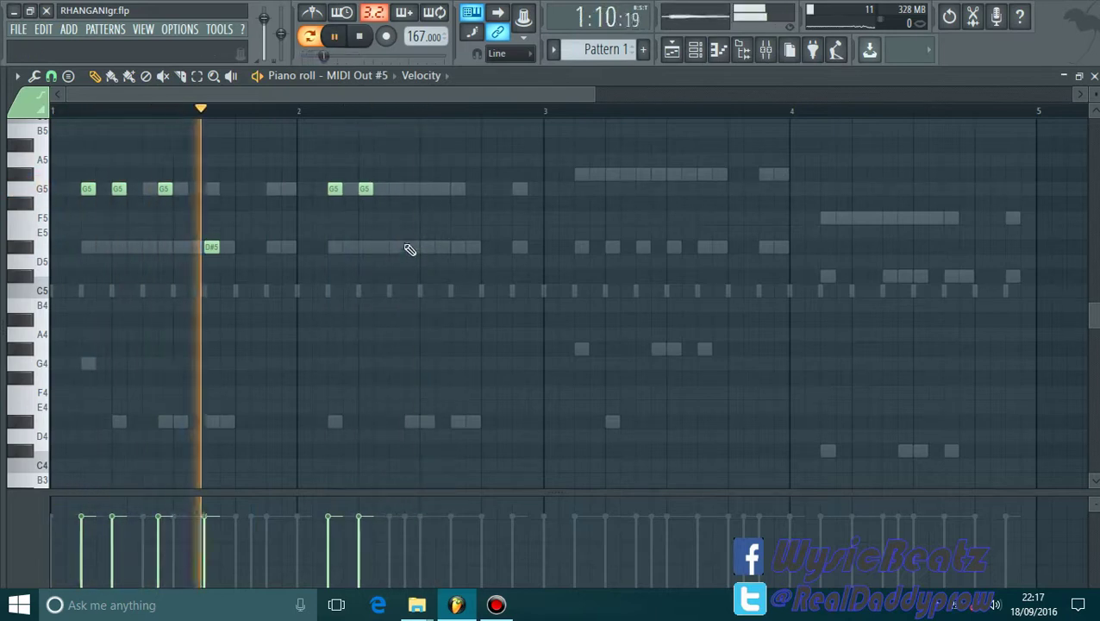
left_click(407, 189)
left_click(453, 246)
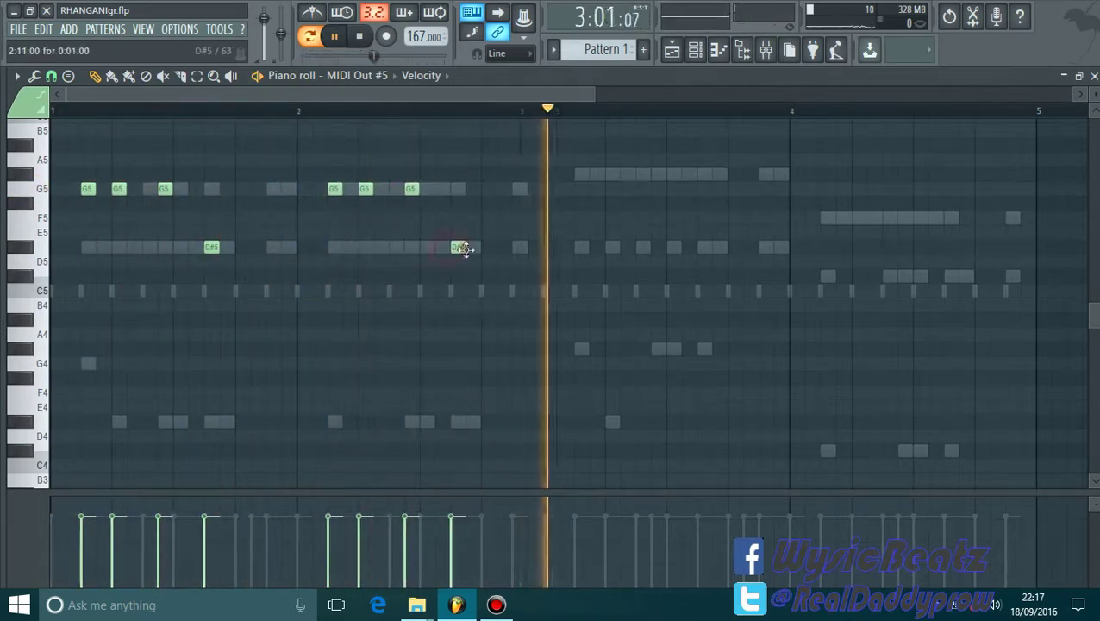
left_click_drag(458, 246, 466, 182)
Step: In bar 3, place one-step G#5 notes at steps 3, 5 and 8 and a one-step D#5 at step 11
left_click(582, 175)
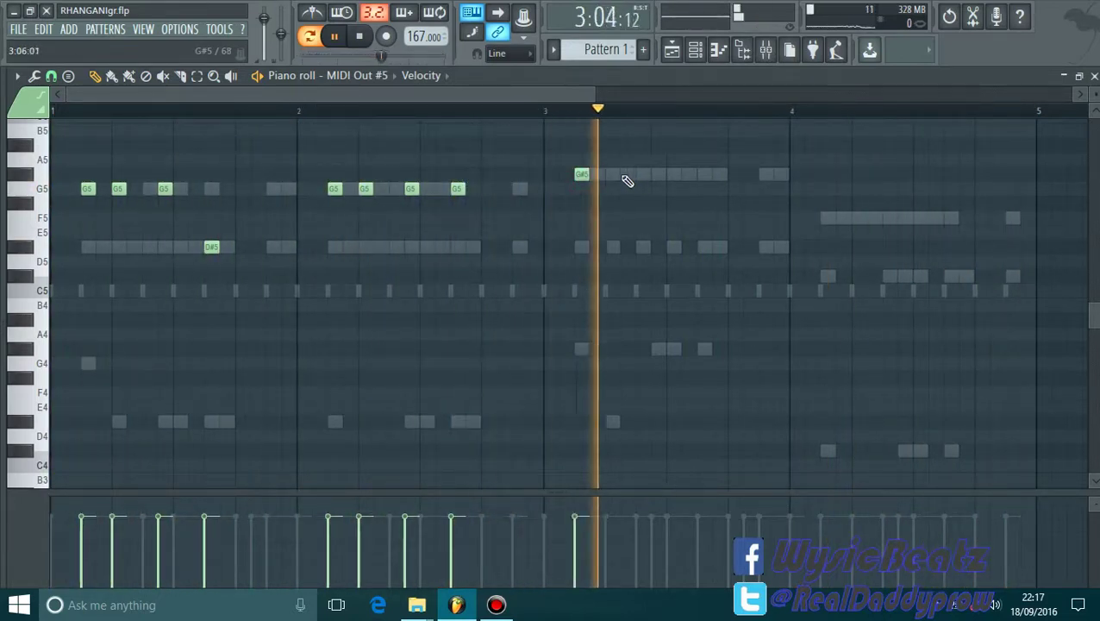
left_click(620, 175)
left_click_drag(622, 175, 658, 174)
left_click(666, 175)
left_click(704, 246)
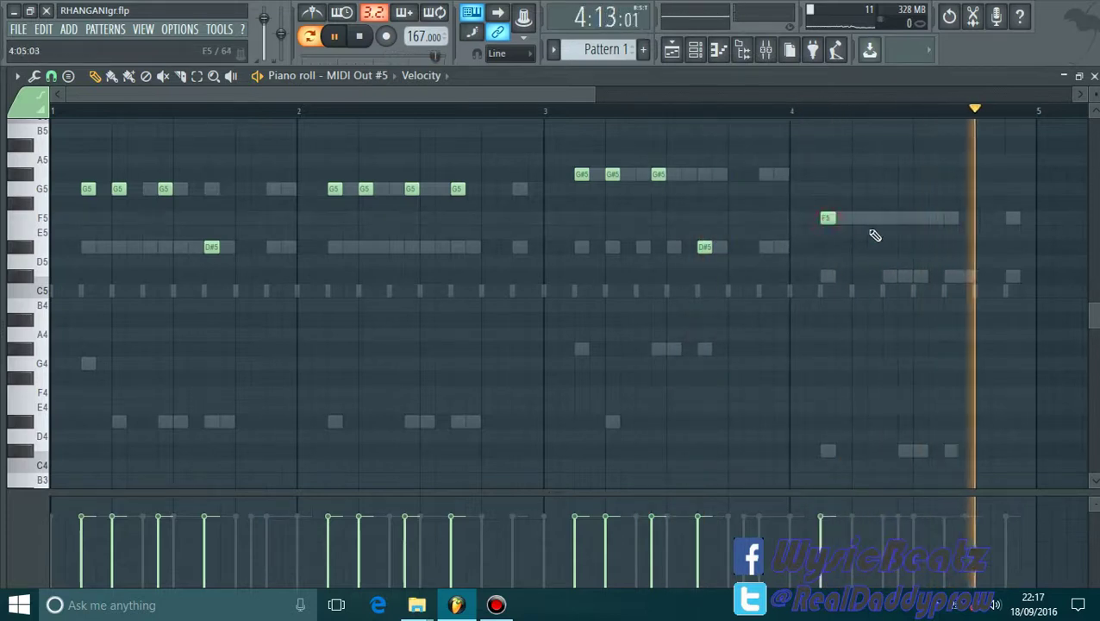
Step: In bar 4, place one-step C#5 notes at steps 3 and 11 and one-step F5 notes at steps 5 and 8
left_click(827, 218)
left_click_drag(828, 218, 825, 283)
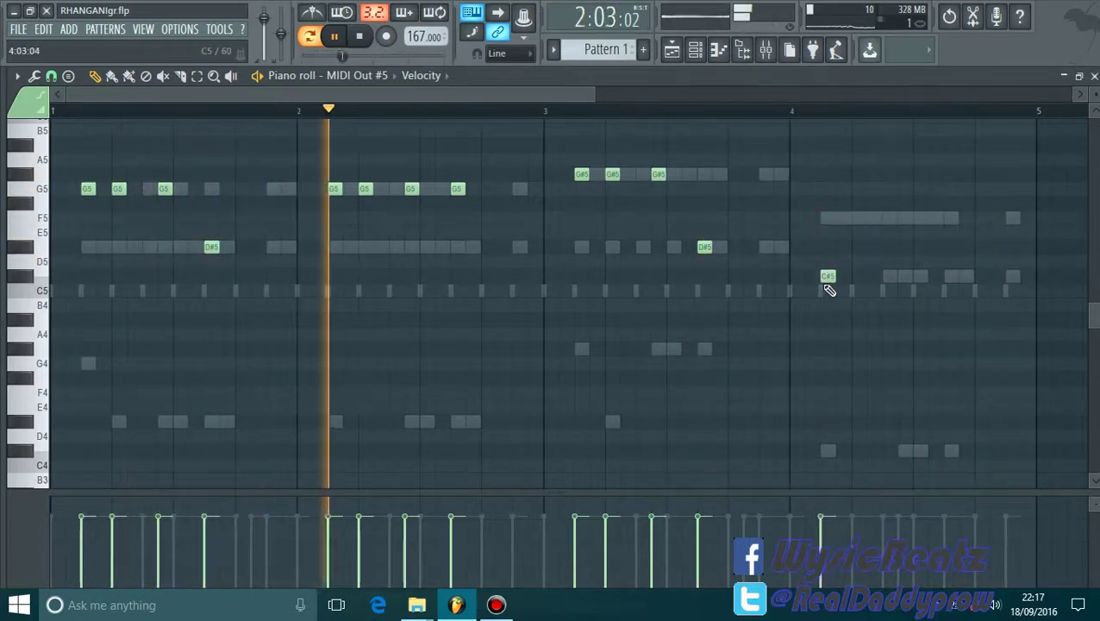
left_click(857, 219)
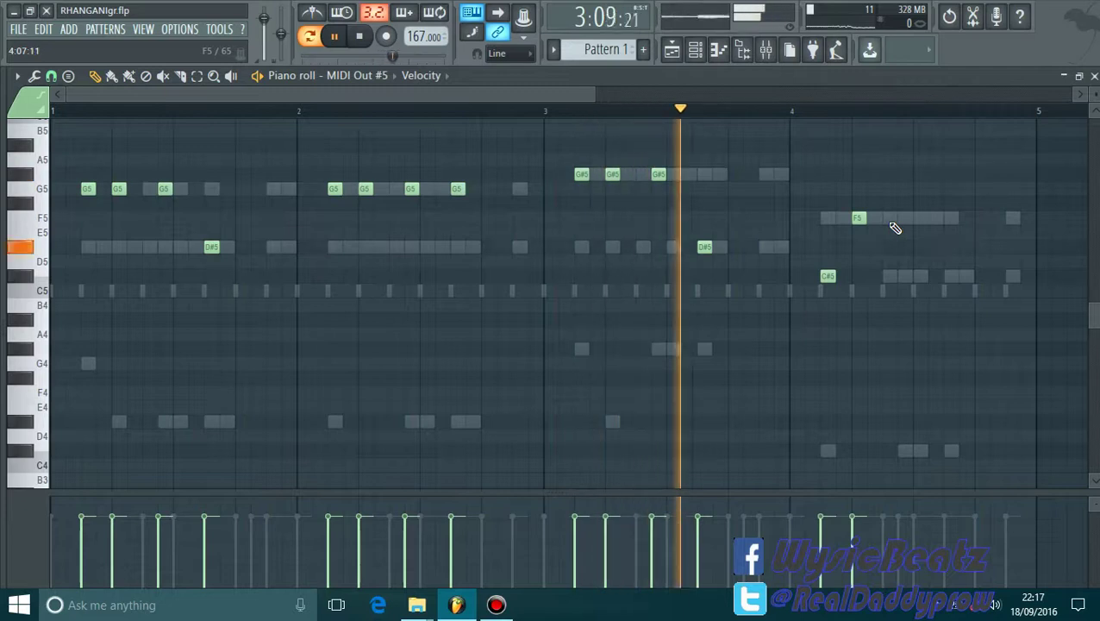
left_click(900, 220)
left_click(948, 275)
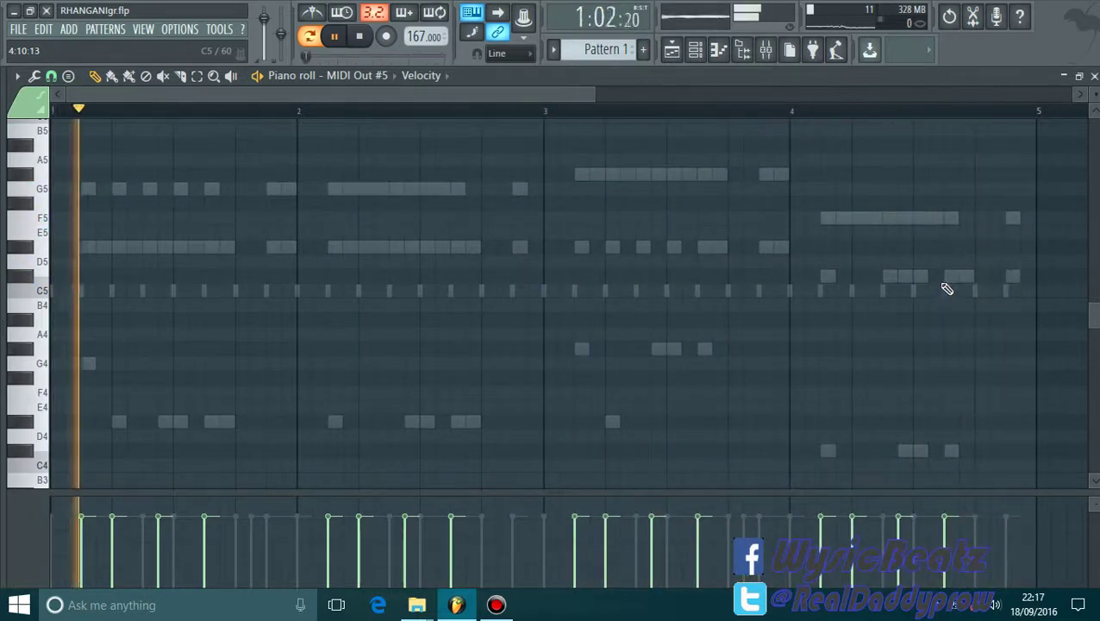
Step: Close the piano roll and unmute the remaining MIDI Out channels, DNC_Hat_4, AJV FX 1, E SN 1_01 and all FM7 channels
left_click(1094, 76)
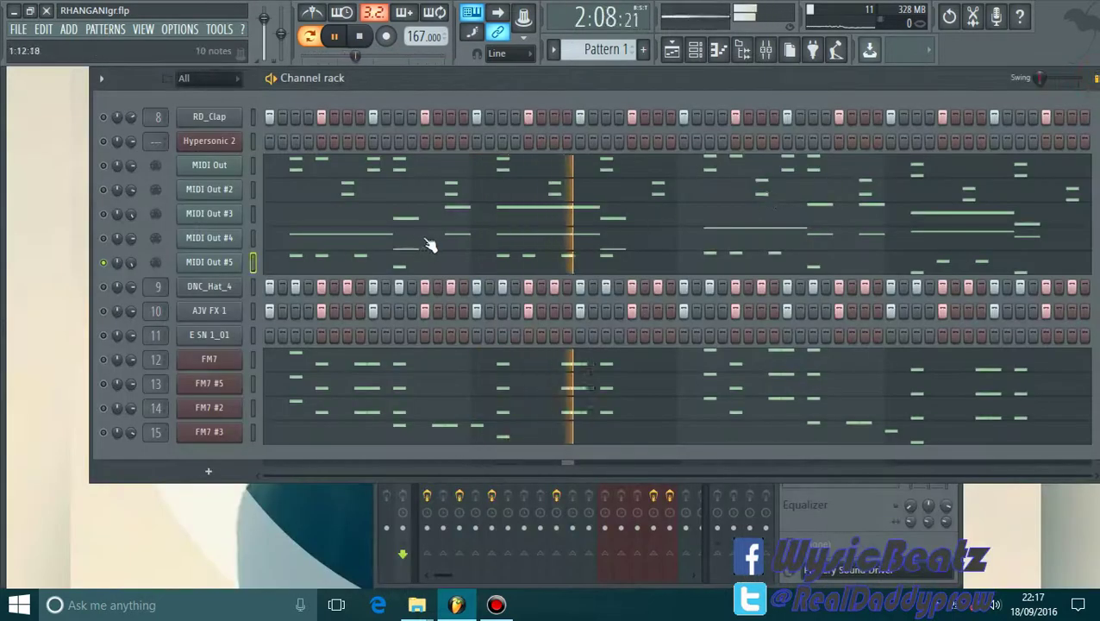
left_click(103, 165)
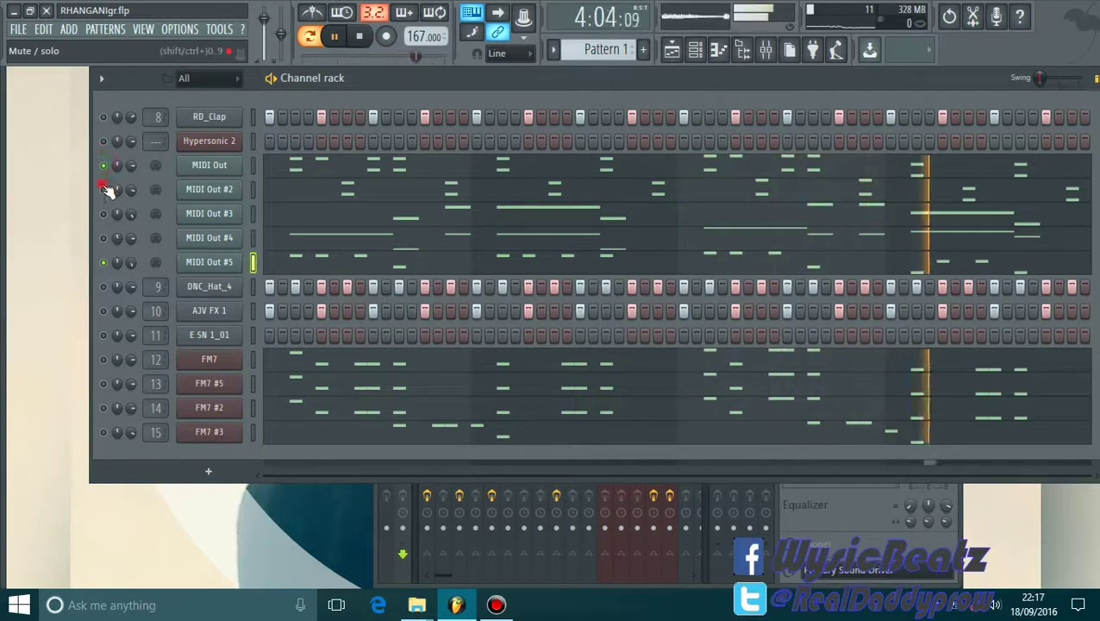
left_click(104, 311)
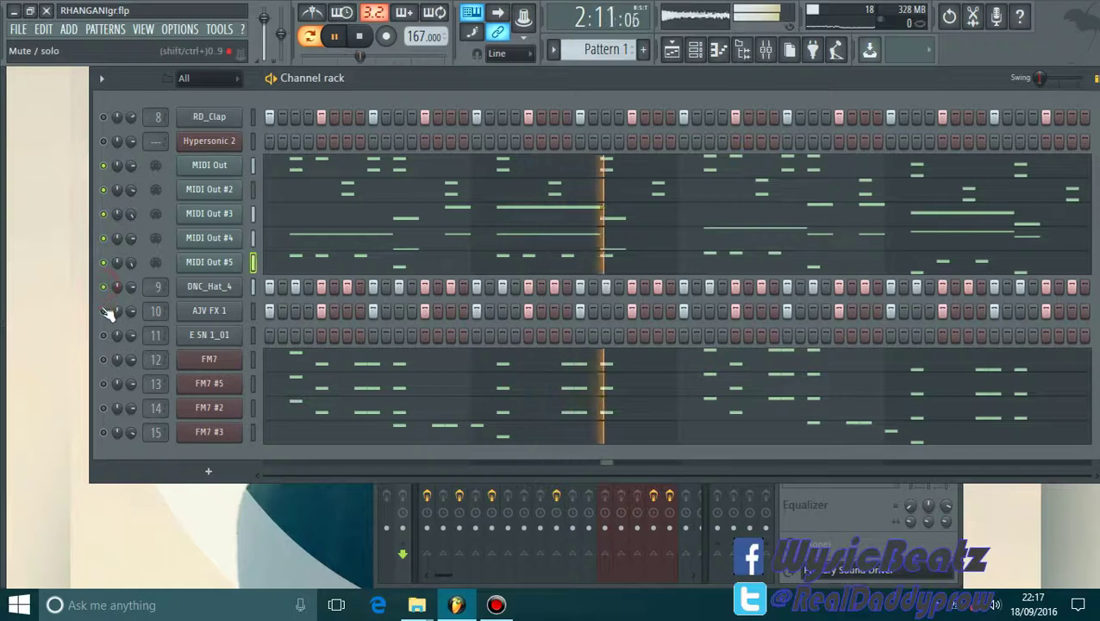
left_click(104, 334)
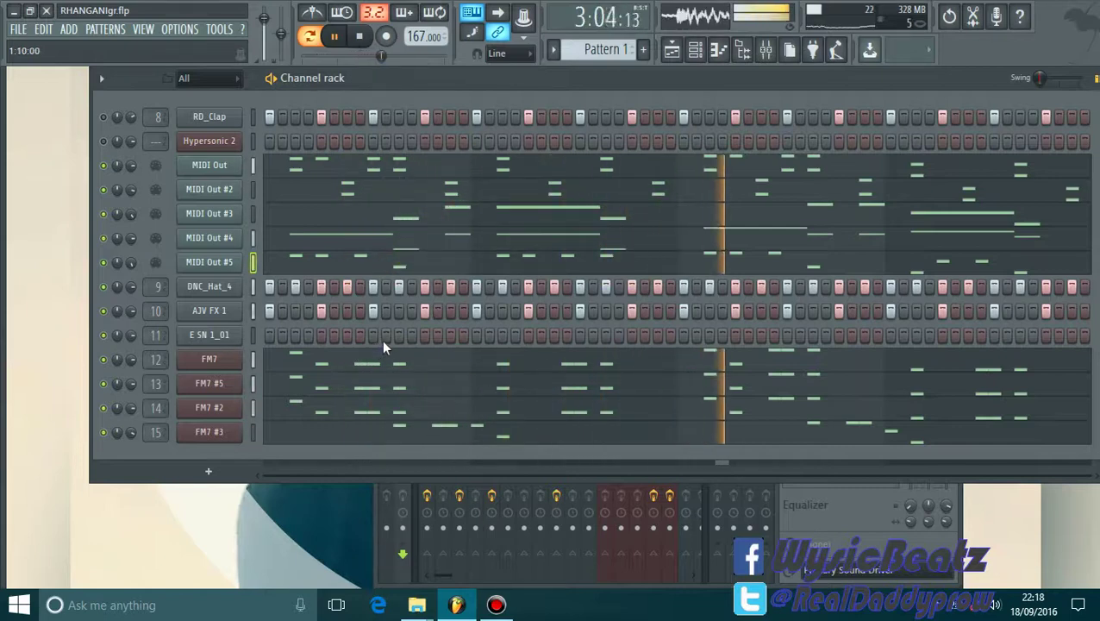
Step: Program E SN 1_01 hits on bar 1 steps 11, 14 and 15, bar 2 steps 1, 3 and 11, and bar 3 steps 3 and 11
left_click(398, 335)
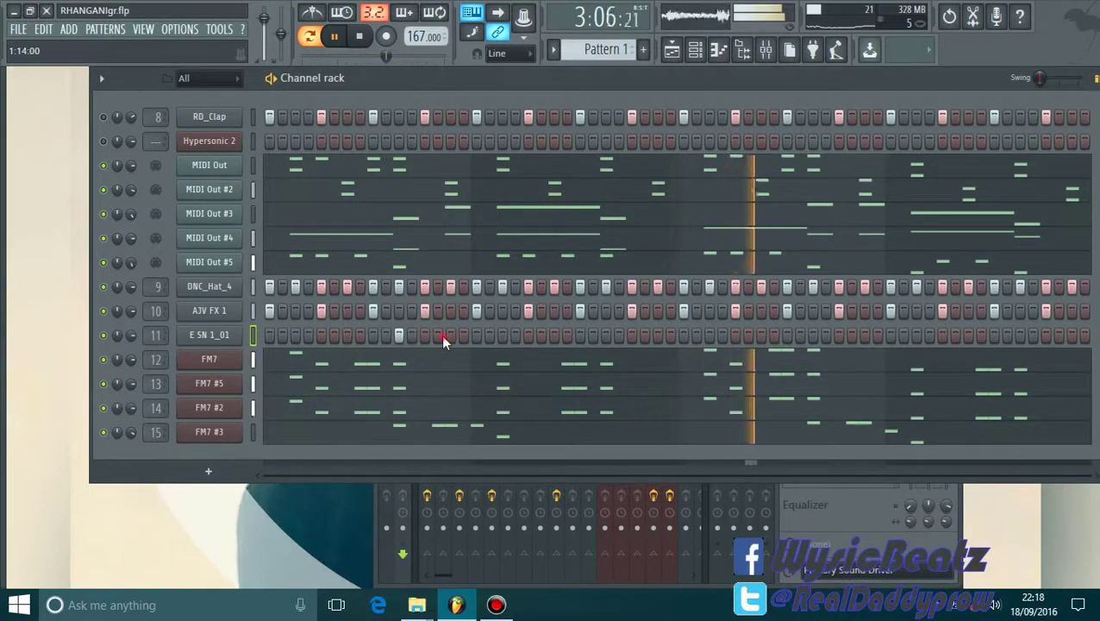
left_click(475, 335)
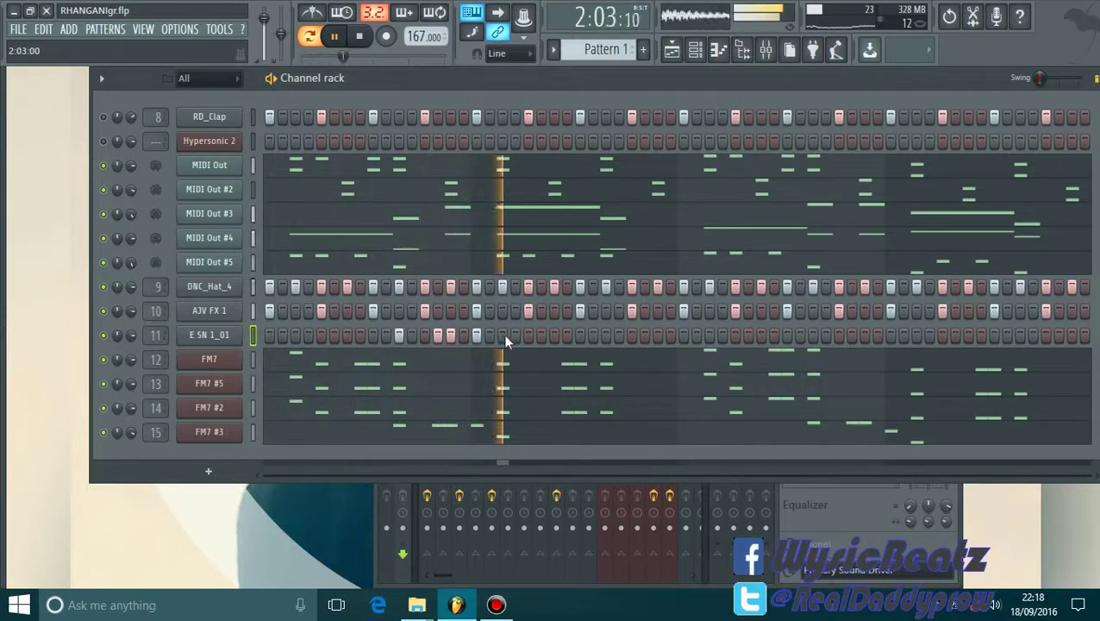
left_click(707, 336)
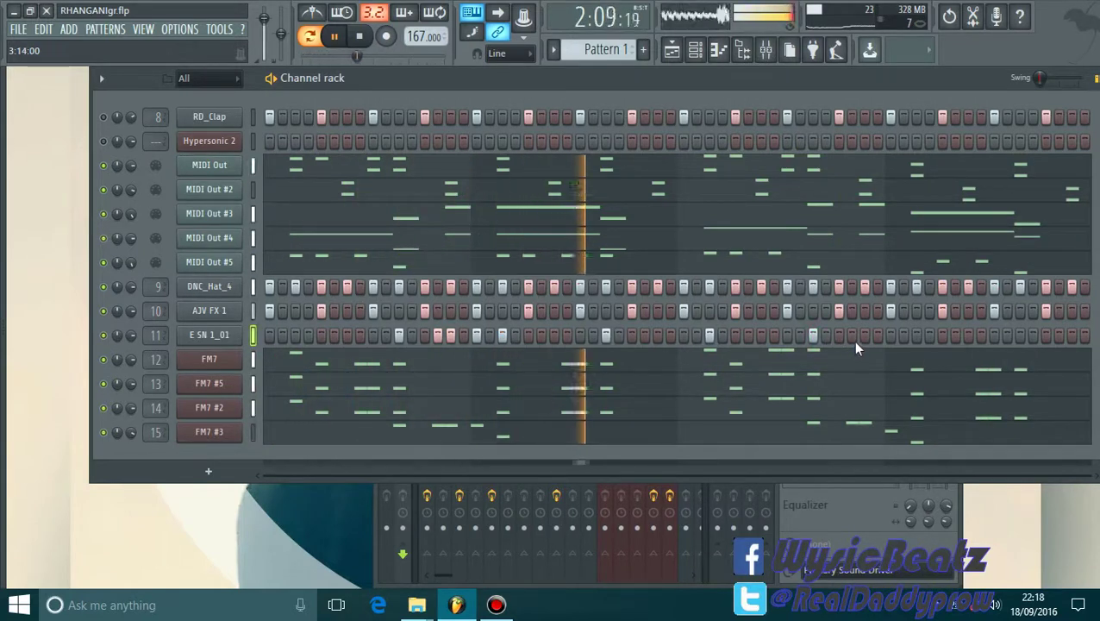
Step: Complete the E SN 1_01 pattern with hits on bar 3 steps 8, 14 and 15, bar 4 steps 1, 3 and 11, and bar 1 step 3
left_click(849, 338)
left_click(899, 337)
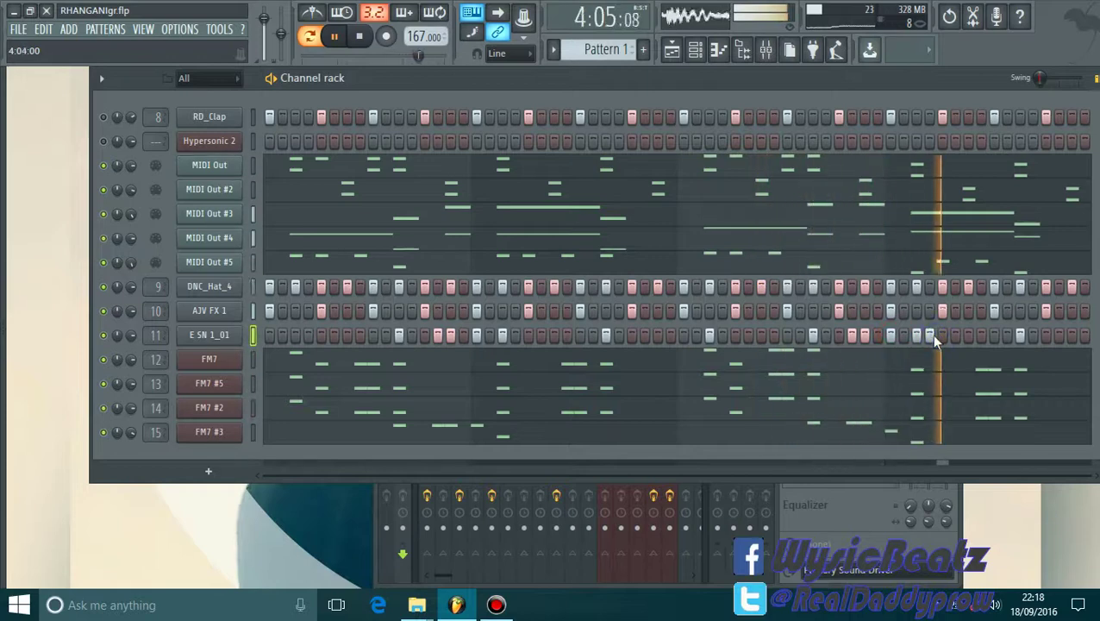
left_click(295, 335)
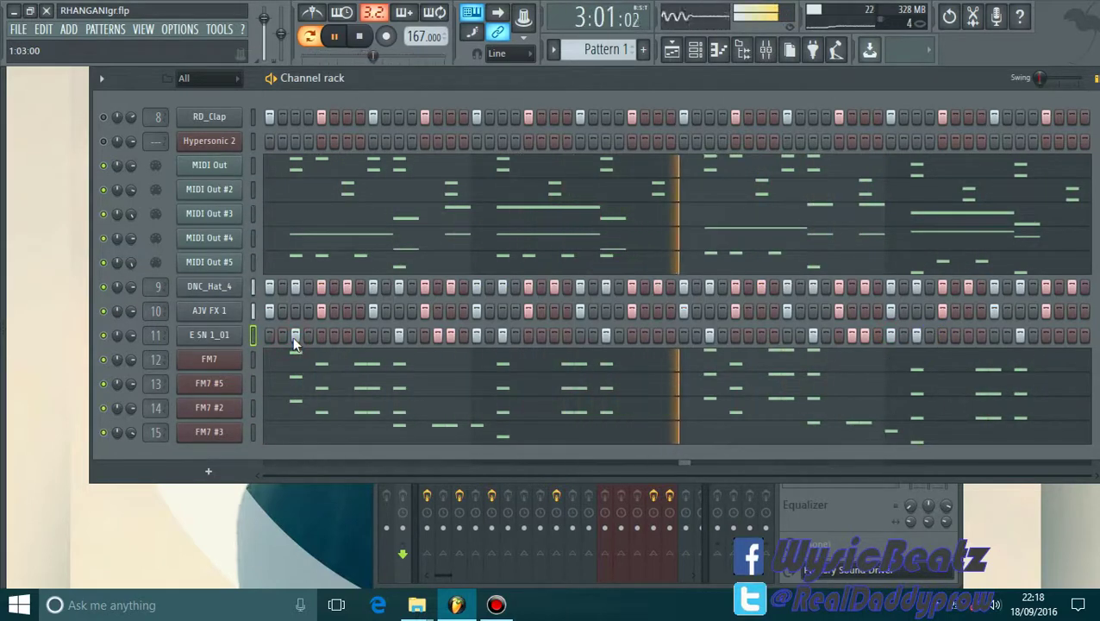
left_click(772, 336)
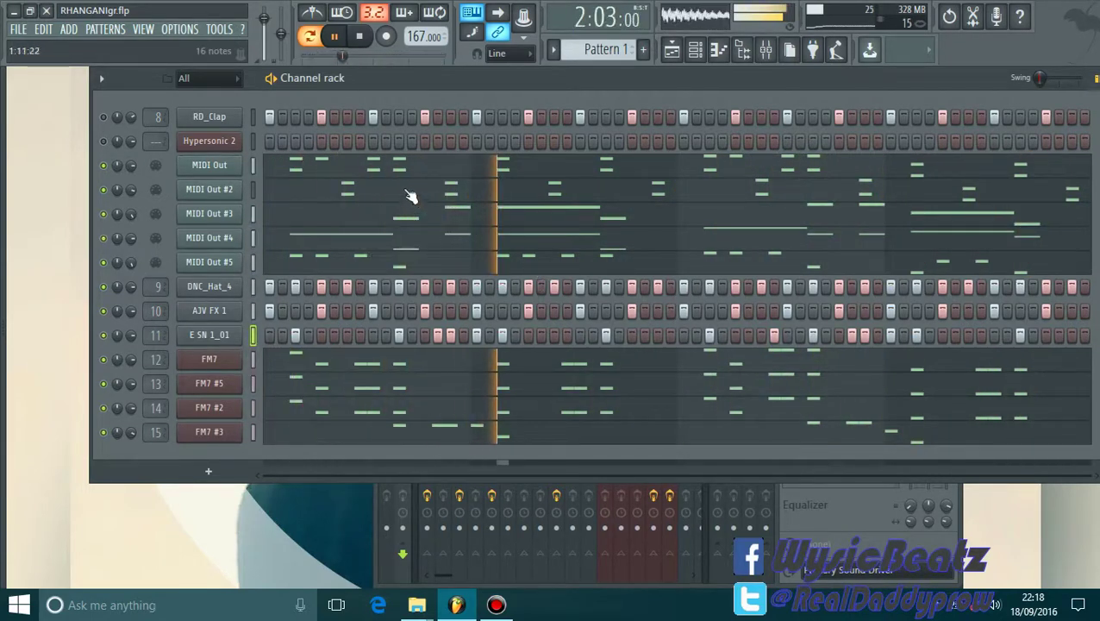
Step: Mute the playing channels one after another, from MIDI Out through FM7 #3, until the displayed channel list is silent
left_click(103, 118)
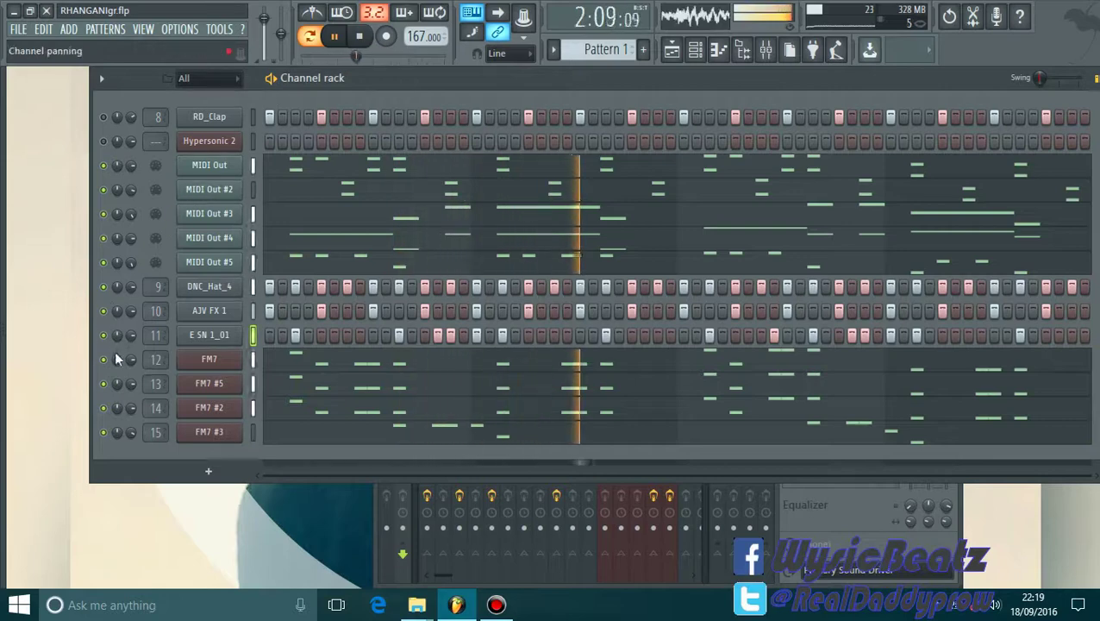
left_click(104, 383)
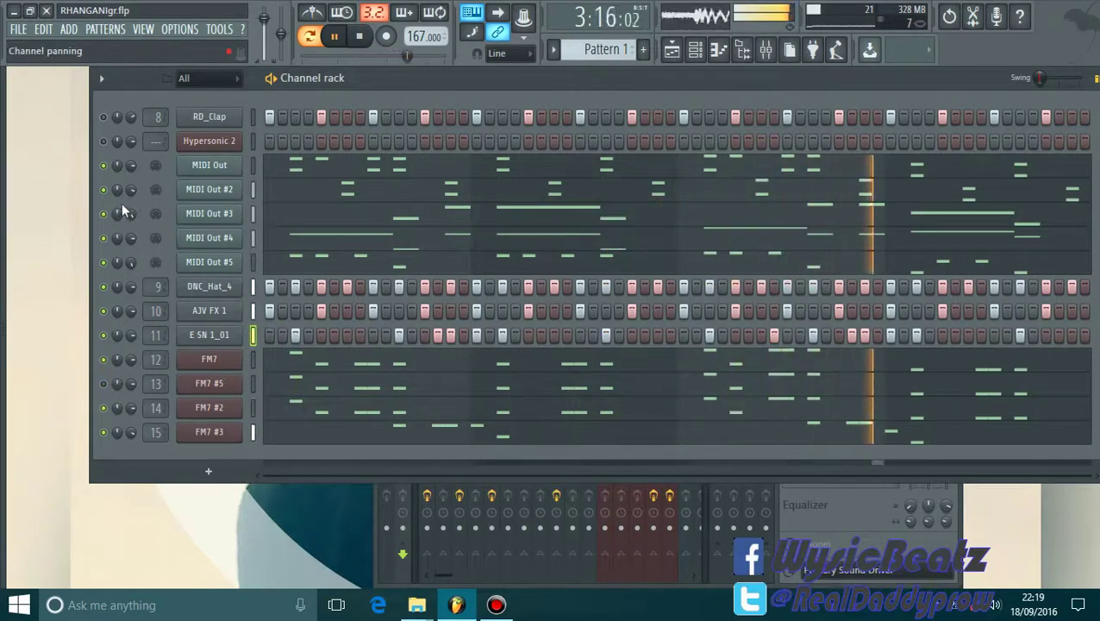
left_click(104, 166)
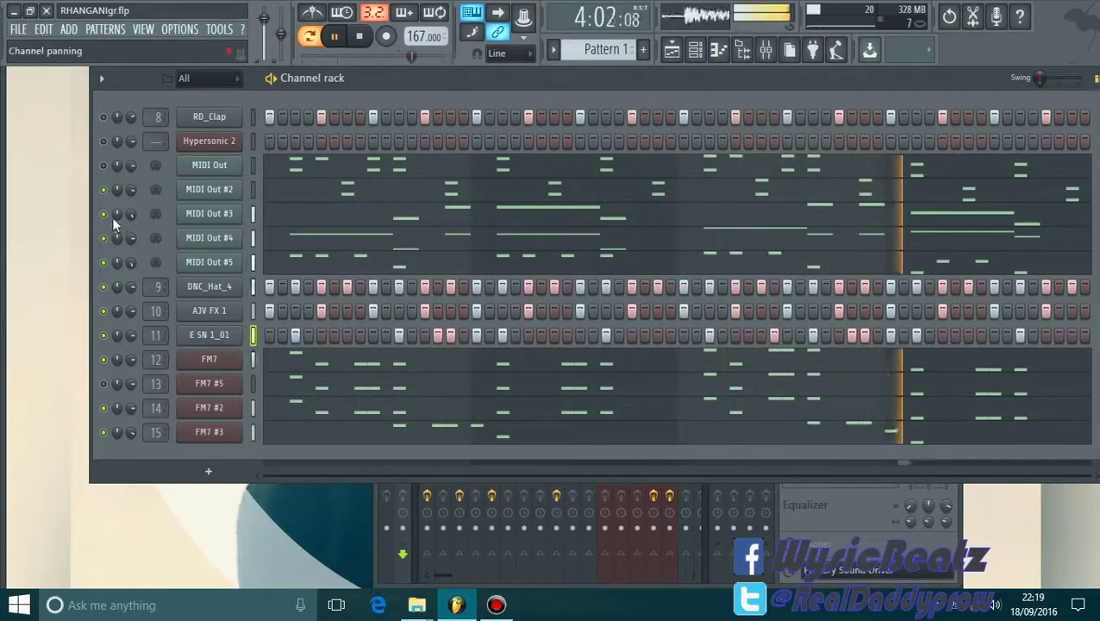
left_click(102, 238)
left_click(103, 286)
left_click(104, 310)
left_click(103, 335)
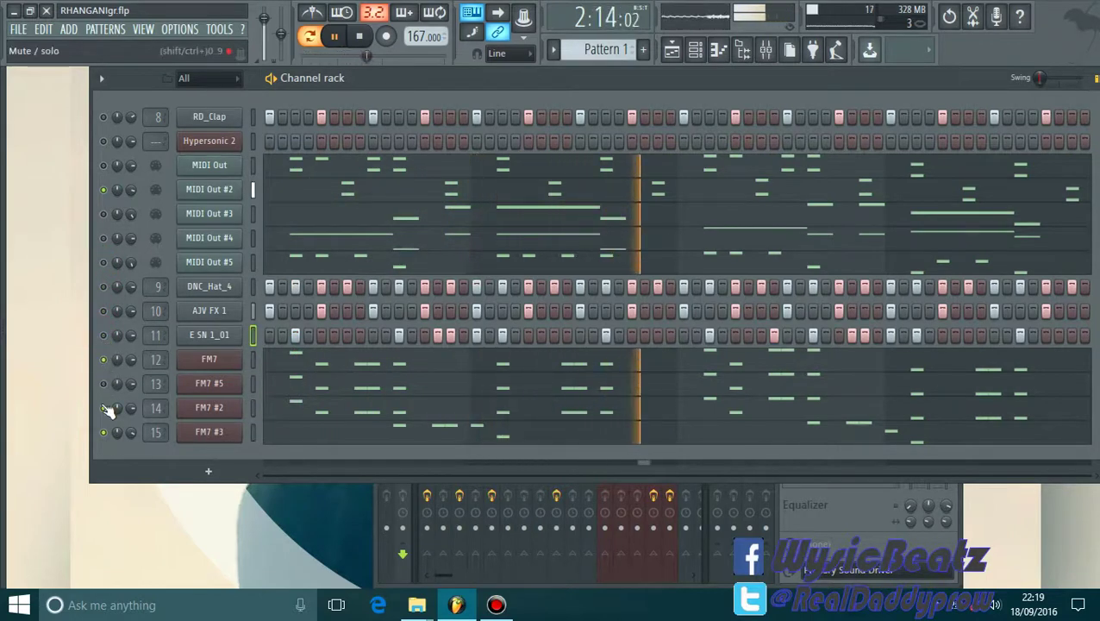
left_click(104, 407)
left_click(103, 358)
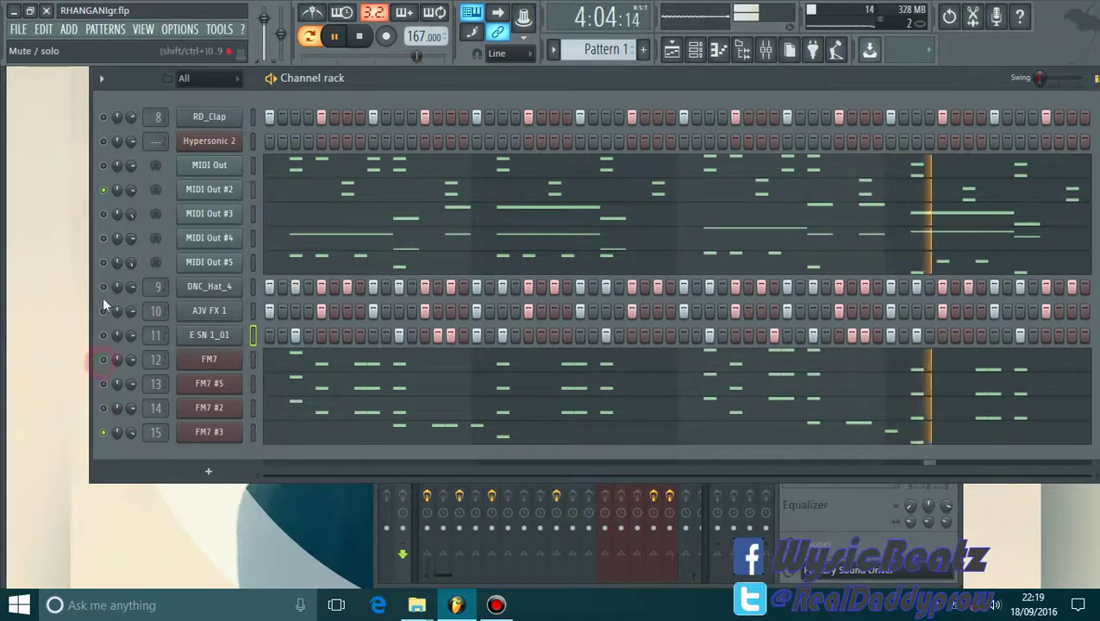
left_click(104, 191)
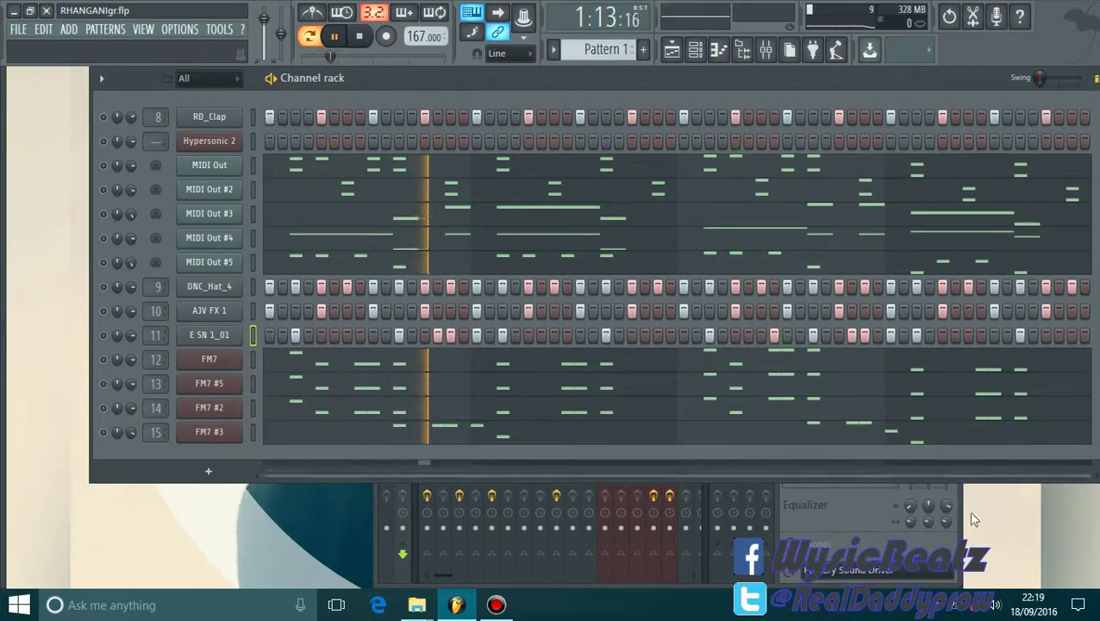
Step: Bring the mixer forward and close it, and shift the channel rack slightly to the left
left_click(961, 540)
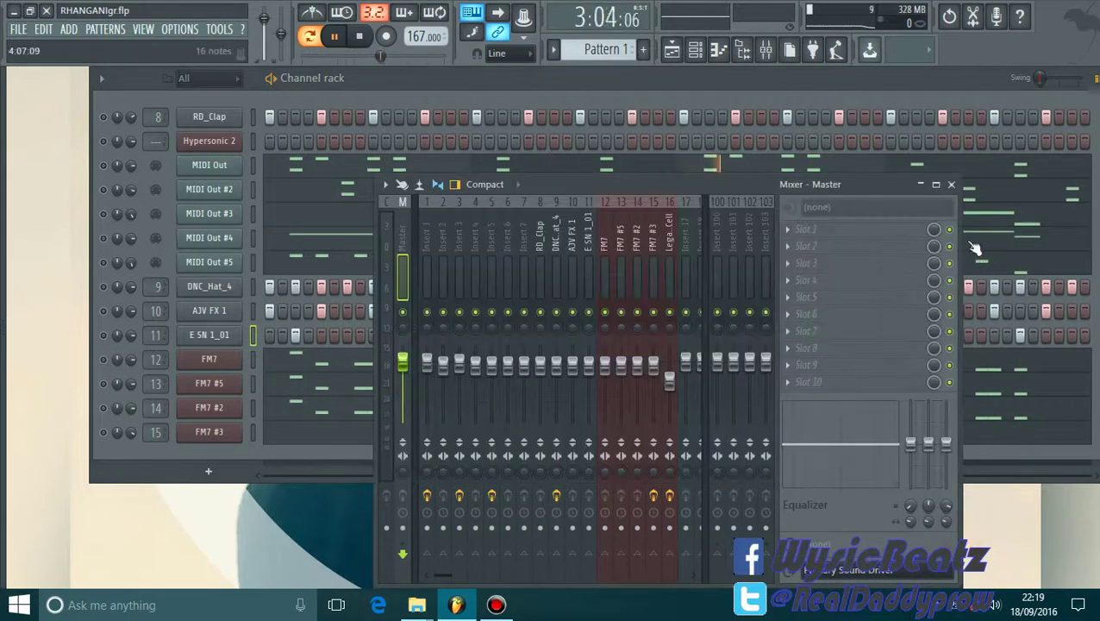
left_click(952, 184)
left_click_drag(892, 93, 883, 88)
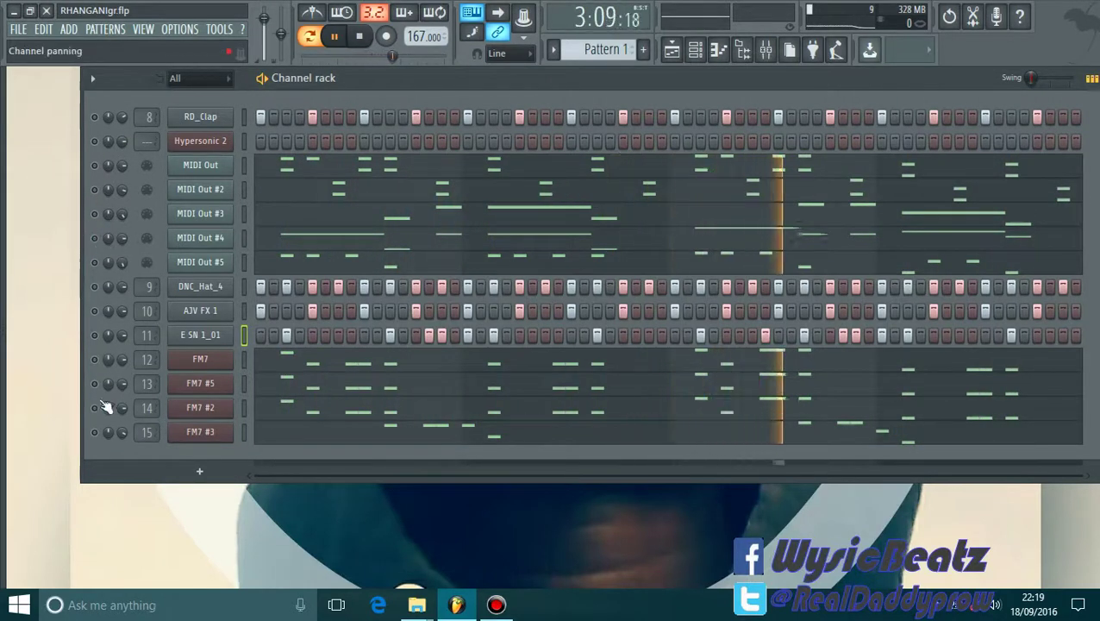
Step: Unmute FM7 #3, FM7 #2, FM7 #5 and FM7 one by one to bring the melody layers back in
left_click(94, 430)
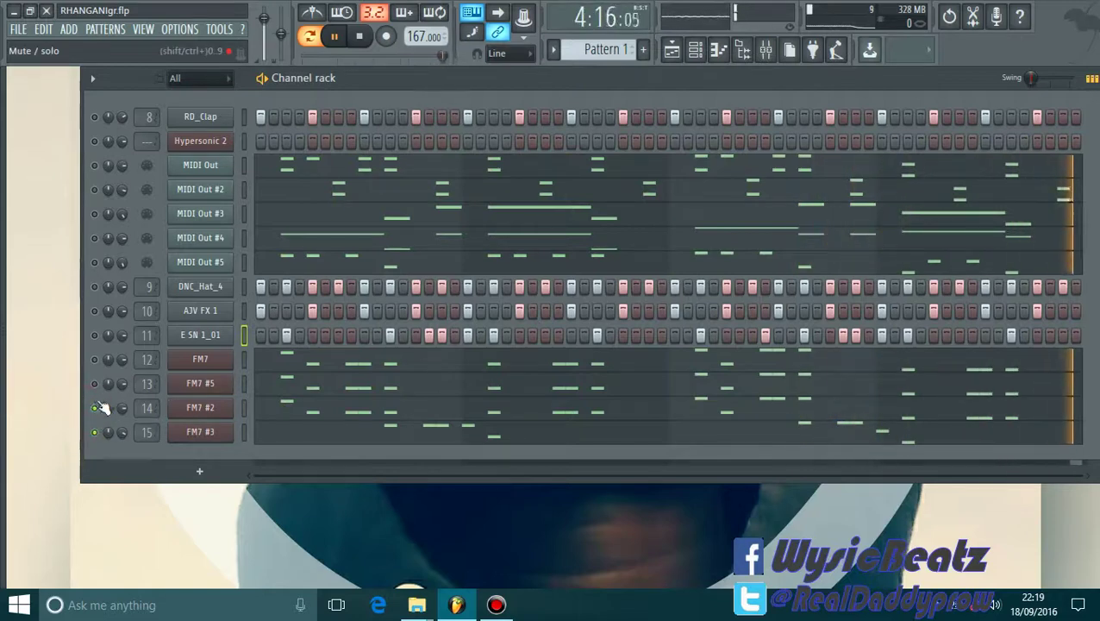
left_click(94, 382)
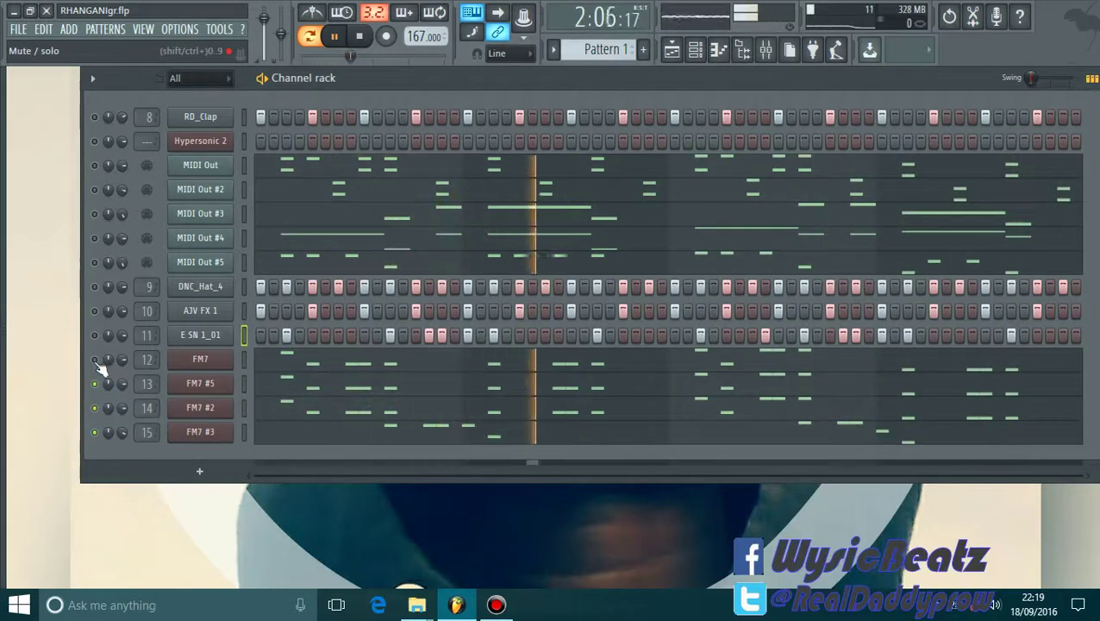
left_click(94, 359)
Step: Unmute E SN 1_01, AJV FX 1, DNC_Hat_4, all five MIDI Out channels and RD_Clap to build up the full beat
left_click(93, 310)
left_click(94, 286)
left_click(94, 262)
left_click(94, 237)
left_click(93, 189)
left_click(94, 164)
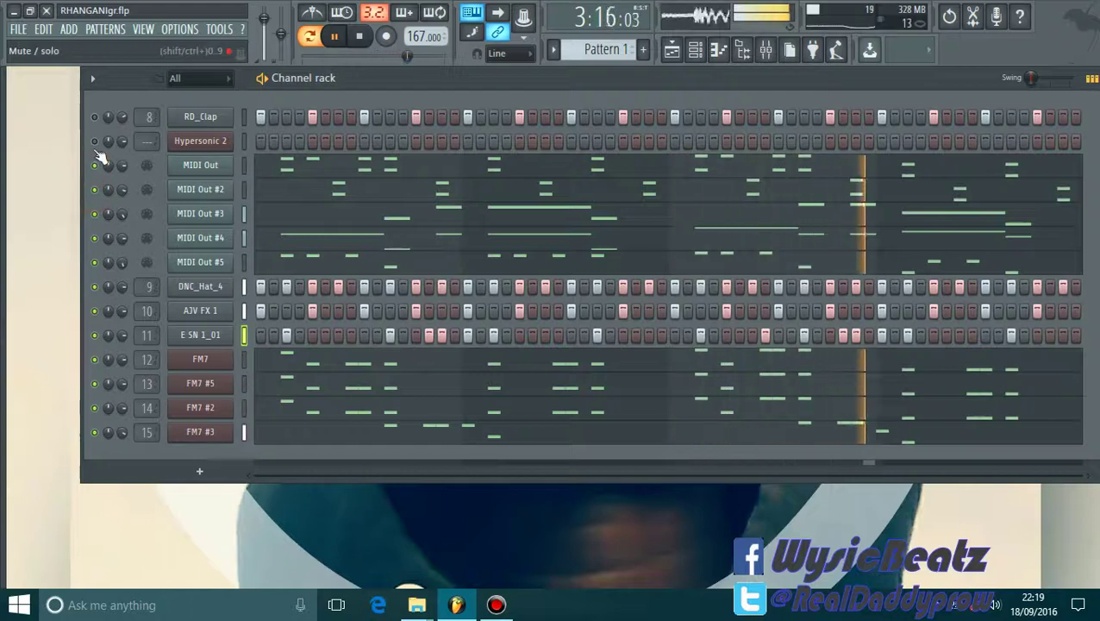
left_click(94, 116)
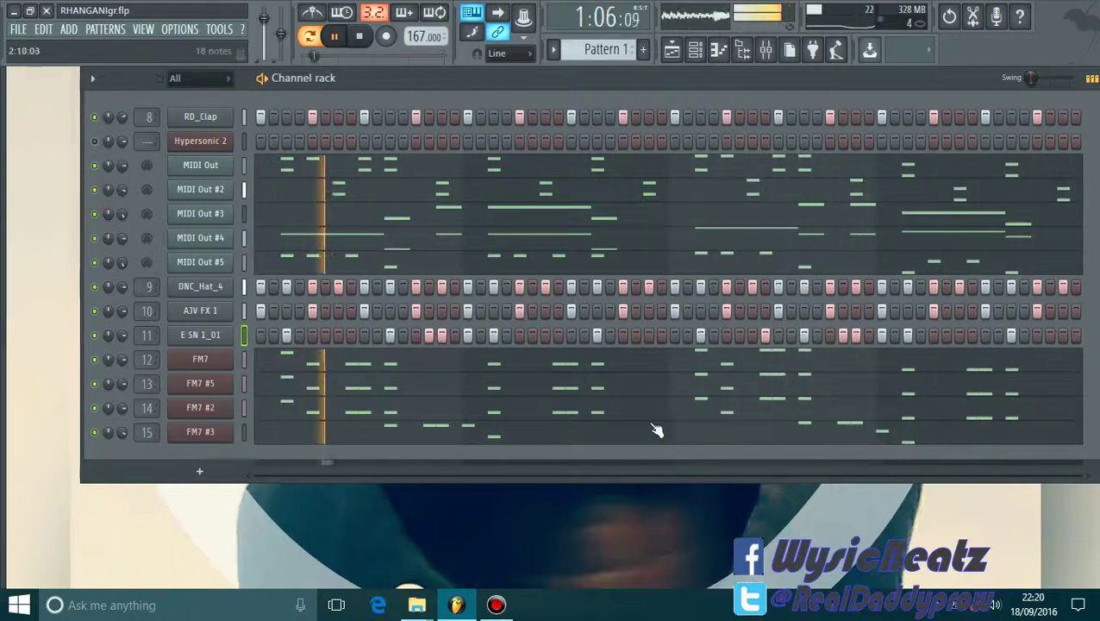